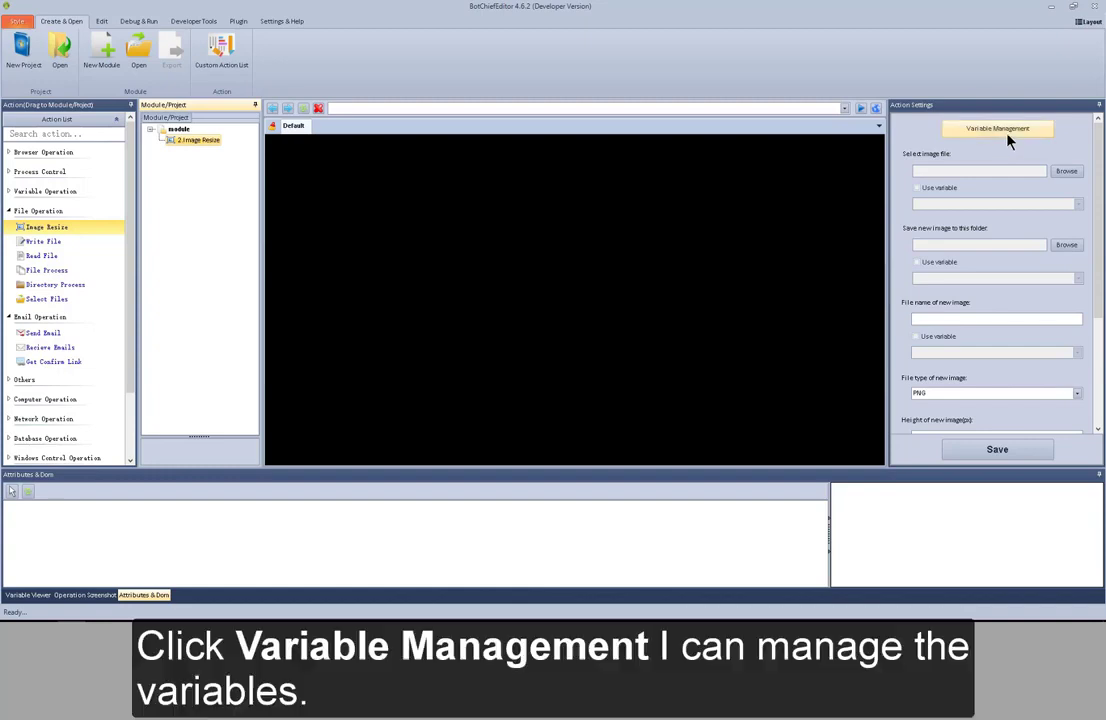
Step: Set the Image Resize source image file to F:\357300.jpg
{"action": "left_click", "coordinate": [1006, 134]}
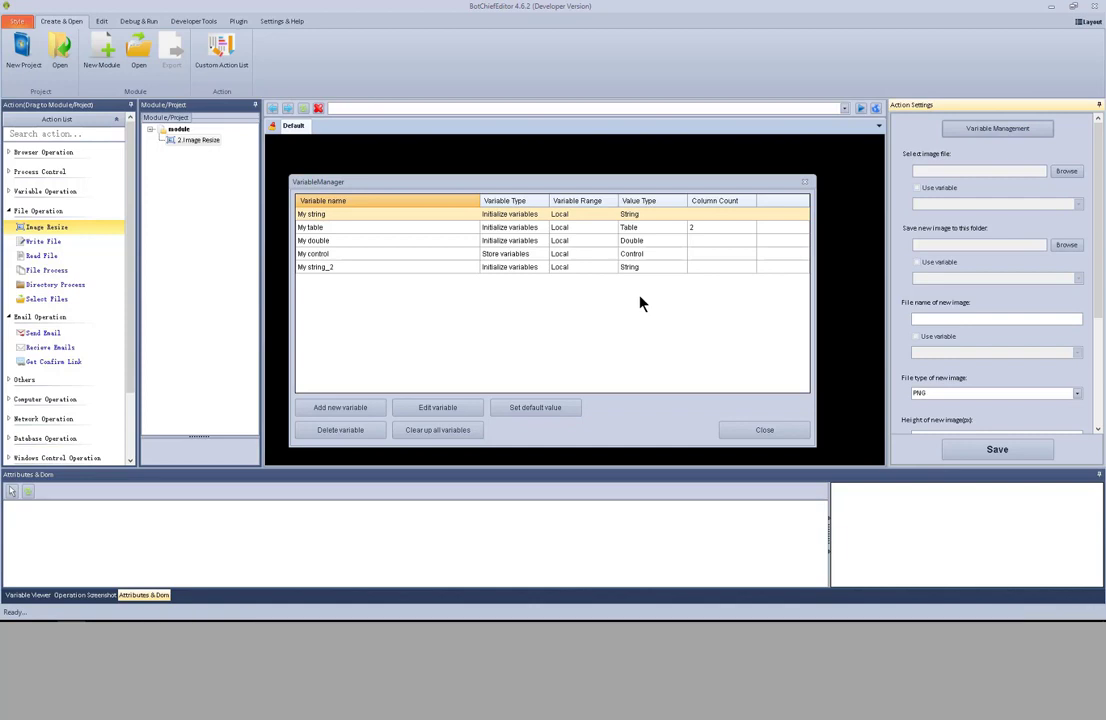
{"action": "left_click", "coordinate": [806, 431]}
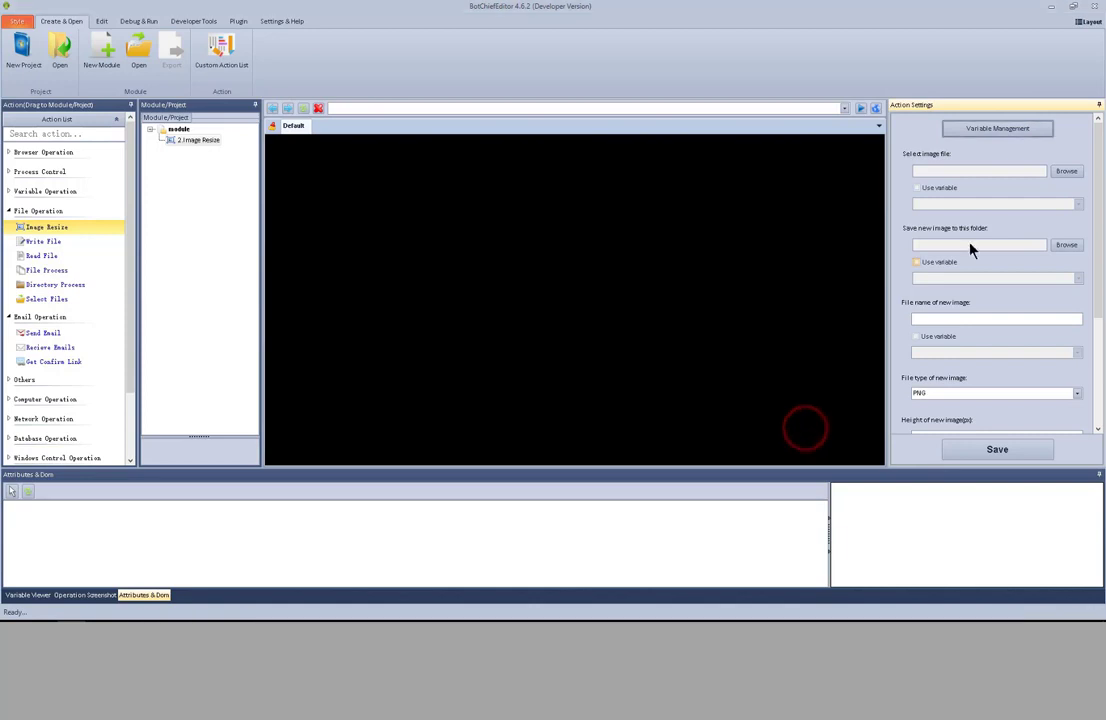
{"action": "left_click", "coordinate": [1076, 175]}
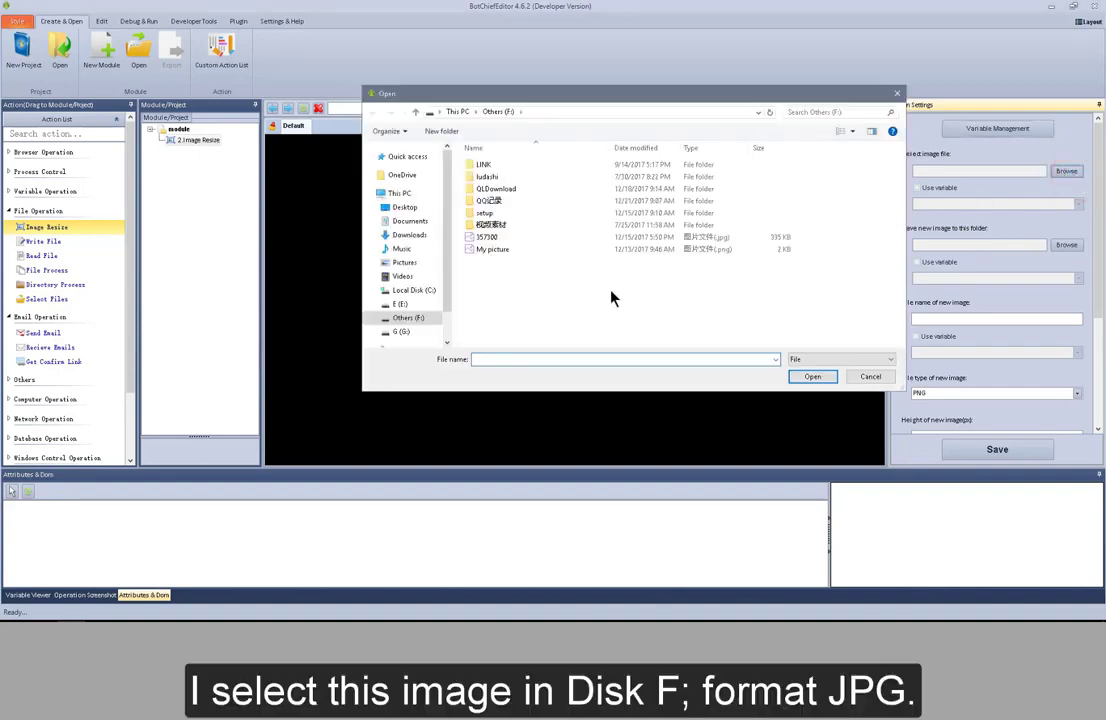
{"action": "left_click", "coordinate": [408, 317]}
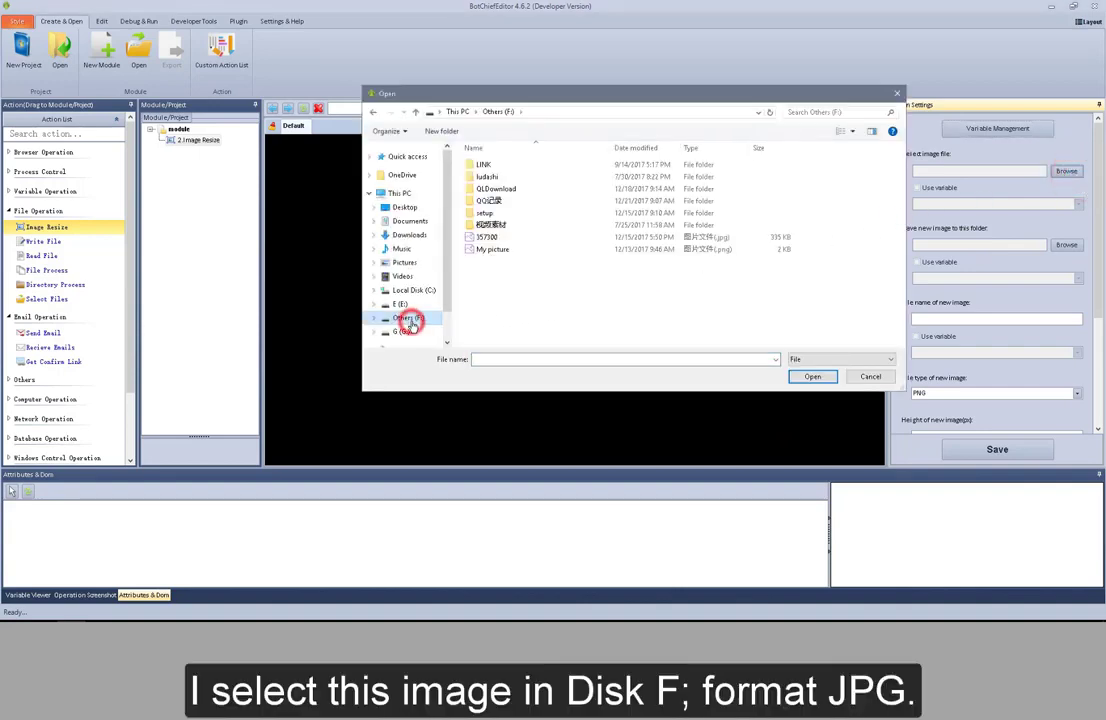
{"action": "left_click", "coordinate": [488, 237]}
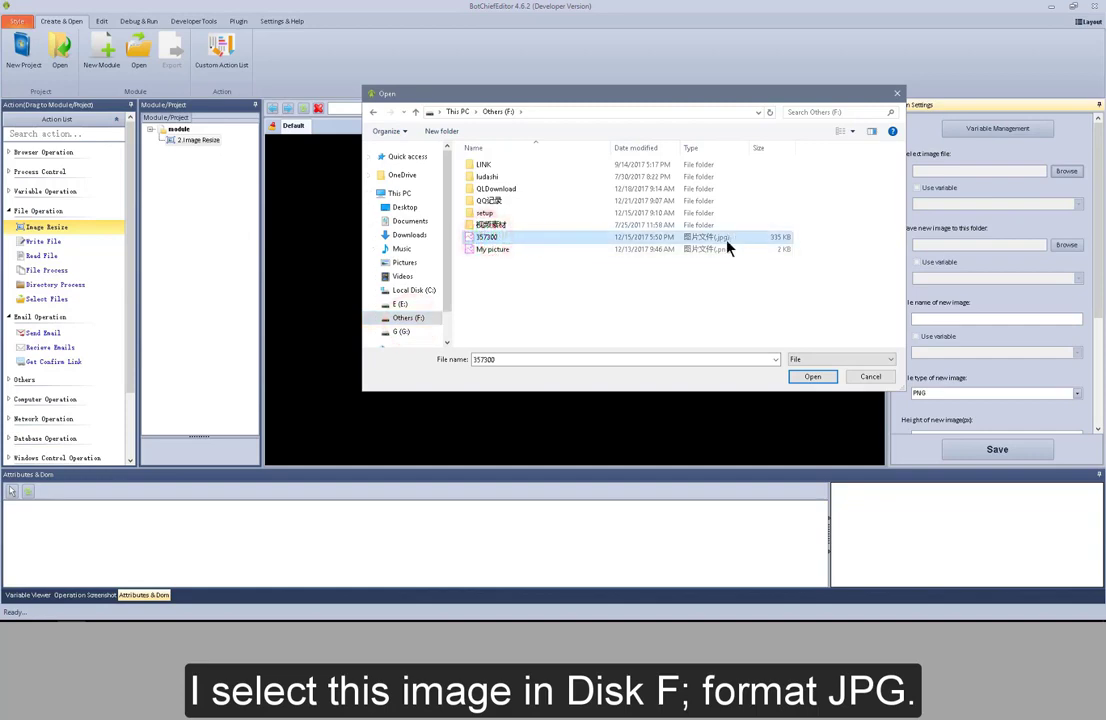
{"action": "left_click", "coordinate": [812, 376]}
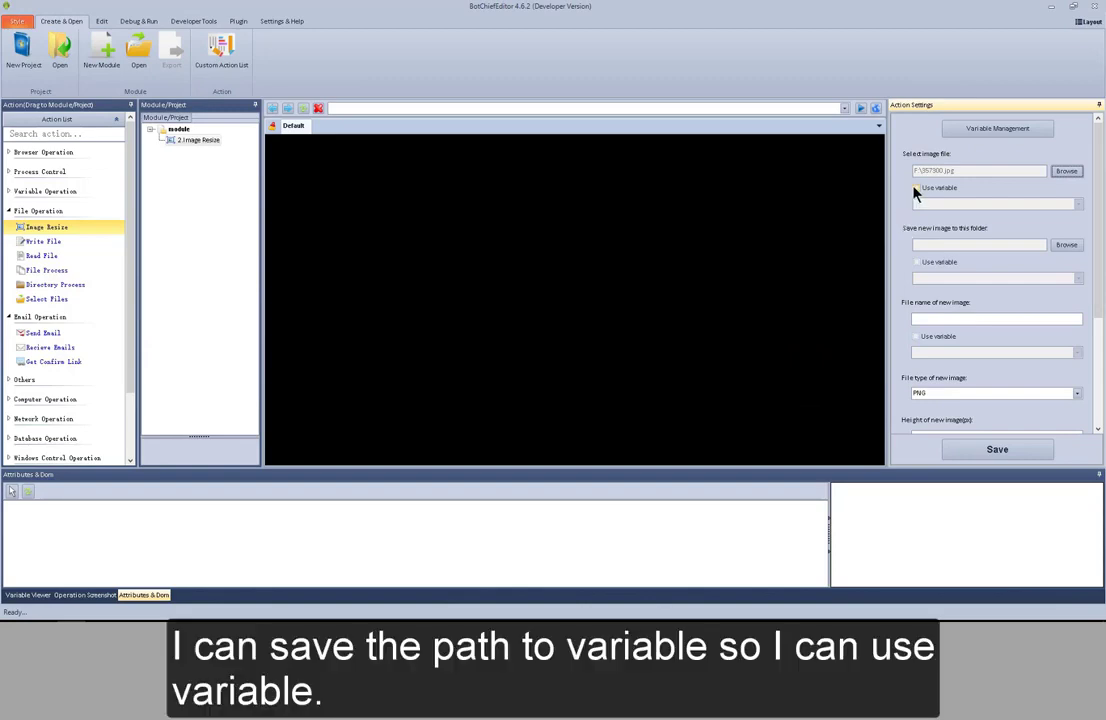
Step: Toggle Use variable on and off, keeping the chosen file path as the source
{"action": "left_click", "coordinate": [915, 188]}
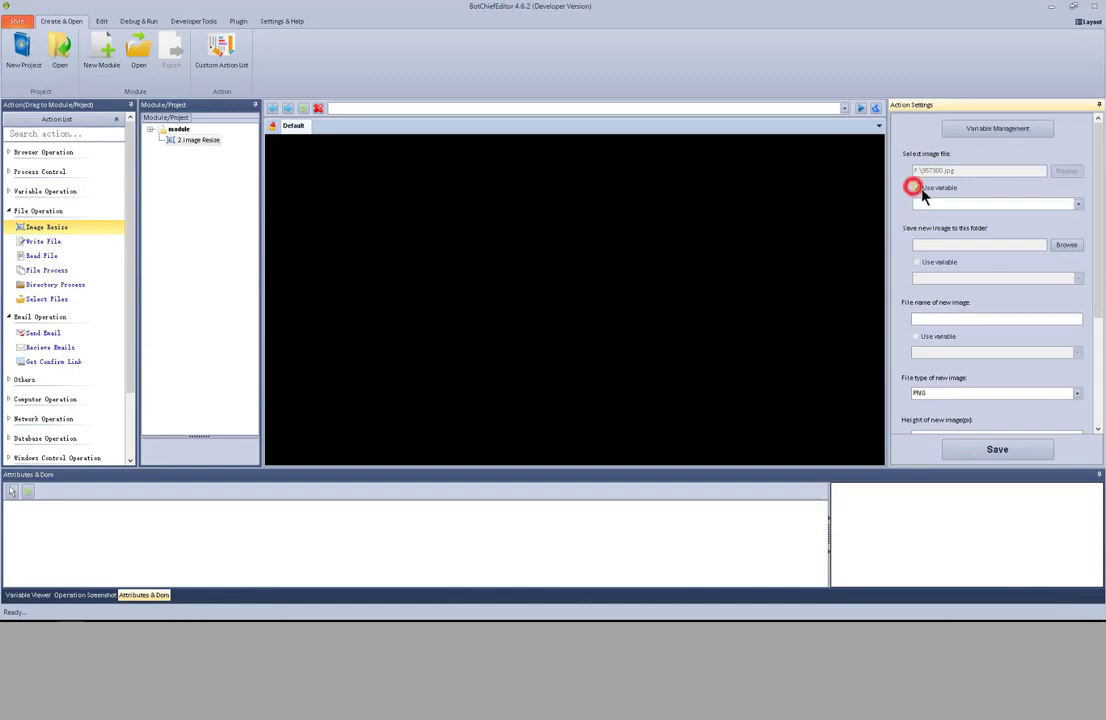
{"action": "left_click", "coordinate": [918, 204]}
{"action": "left_click", "coordinate": [930, 205]}
{"action": "left_click", "coordinate": [916, 189]}
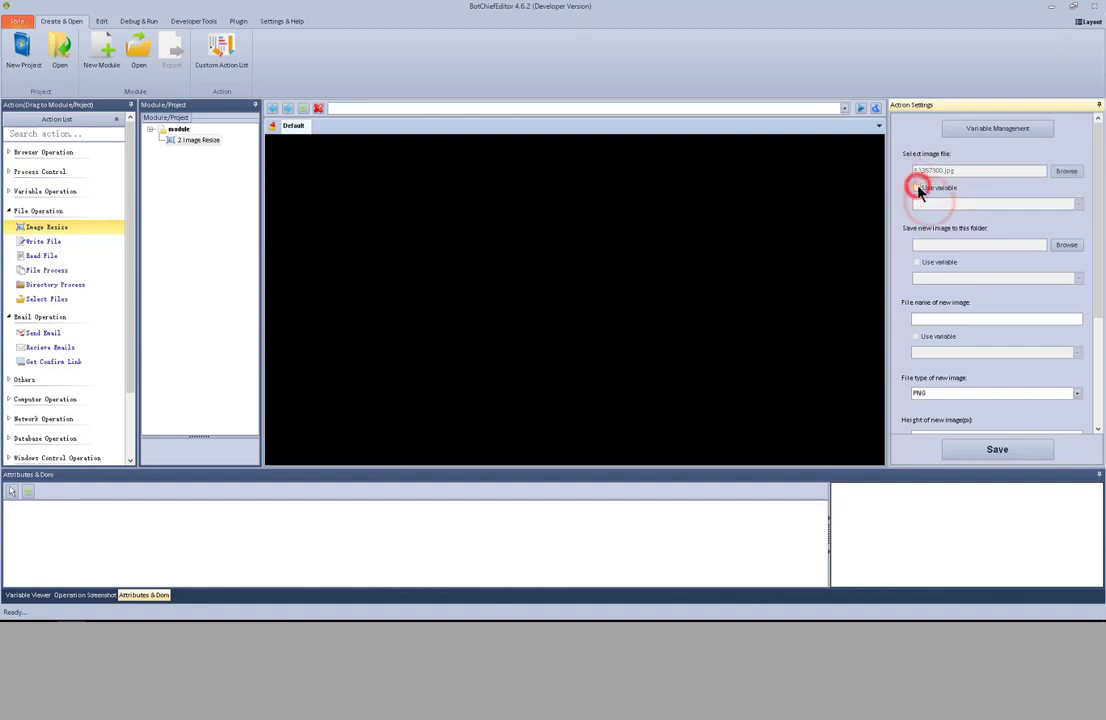
Step: Choose the Others (F:) drive as the output folder for the resized image
{"action": "left_click", "coordinate": [1065, 246]}
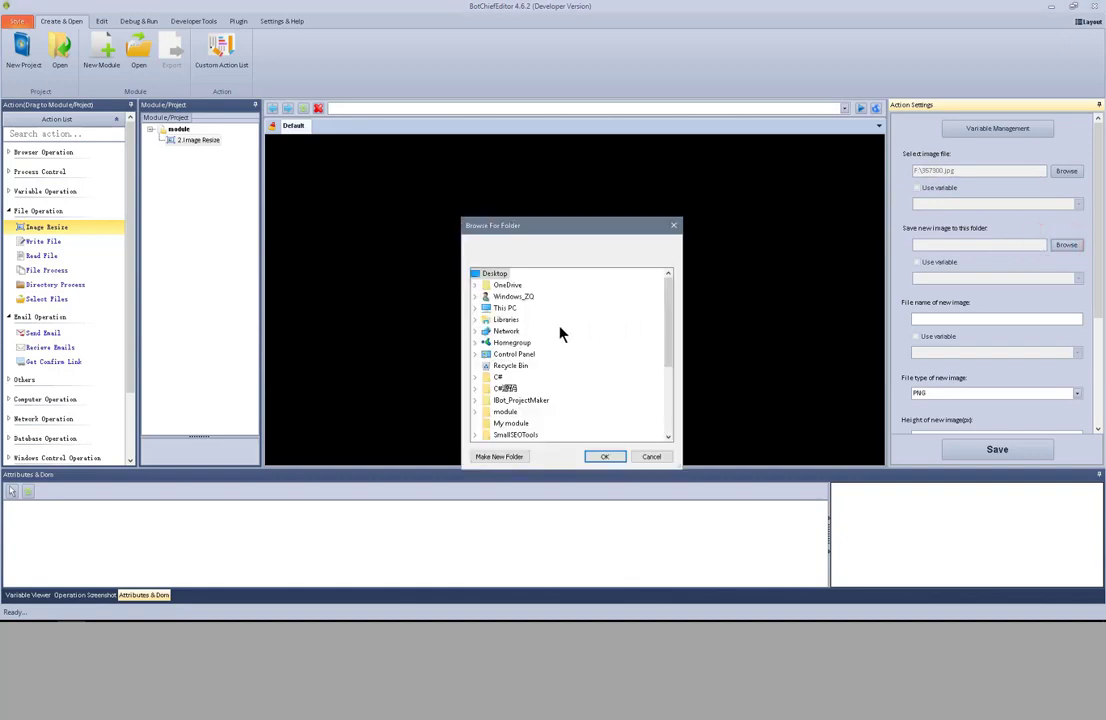
{"action": "left_click", "coordinate": [475, 308]}
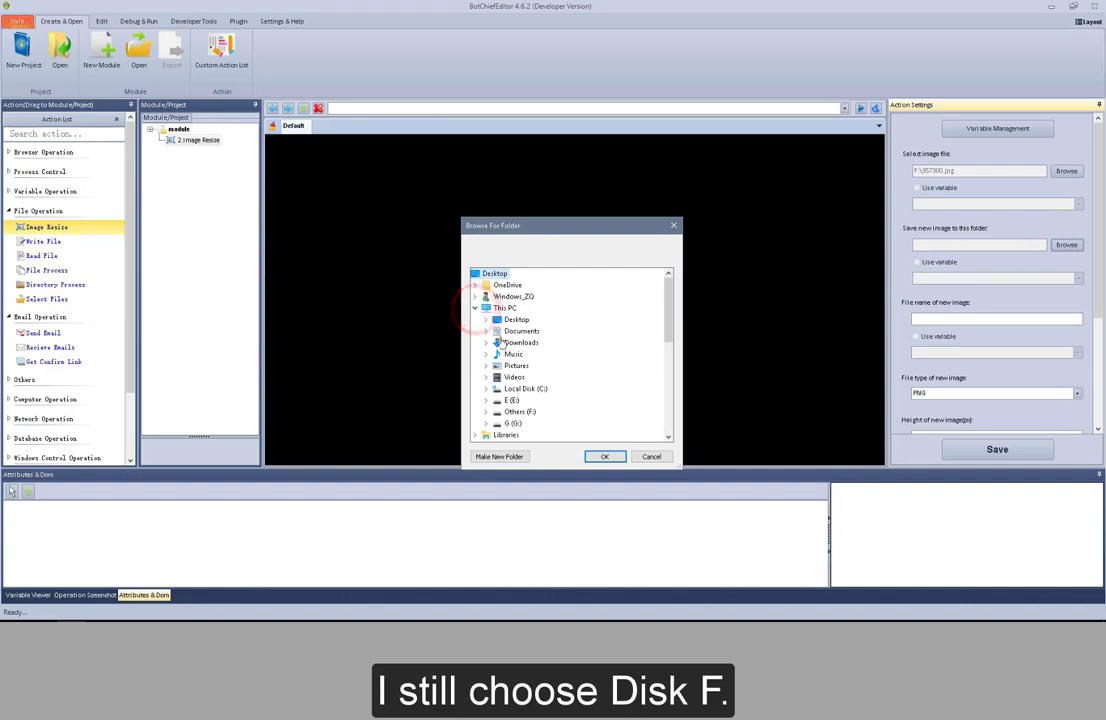
{"action": "double_click", "coordinate": [527, 411]}
{"action": "left_click", "coordinate": [605, 456]}
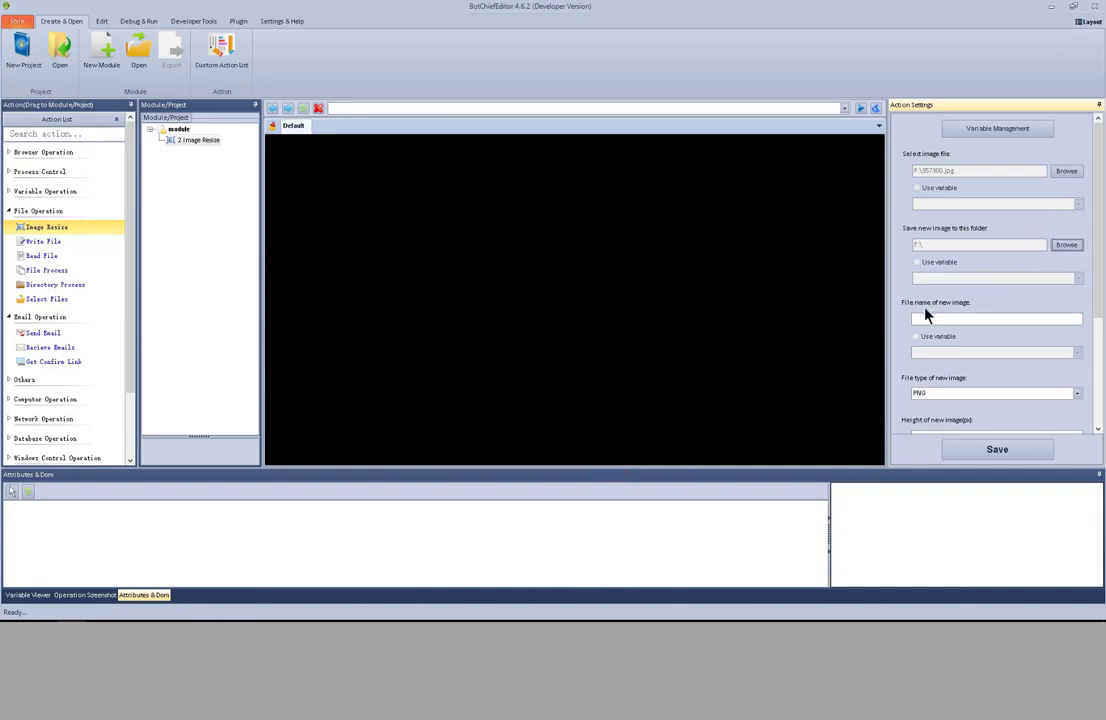
Step: Name the output file 'new picture' and keep PNG as its file type
{"action": "left_click", "coordinate": [926, 317]}
{"action": "type", "text": "new picture"}
{"action": "scroll", "coordinate": [1080, 345], "scroll_direction": "down", "scroll_amount": 3}
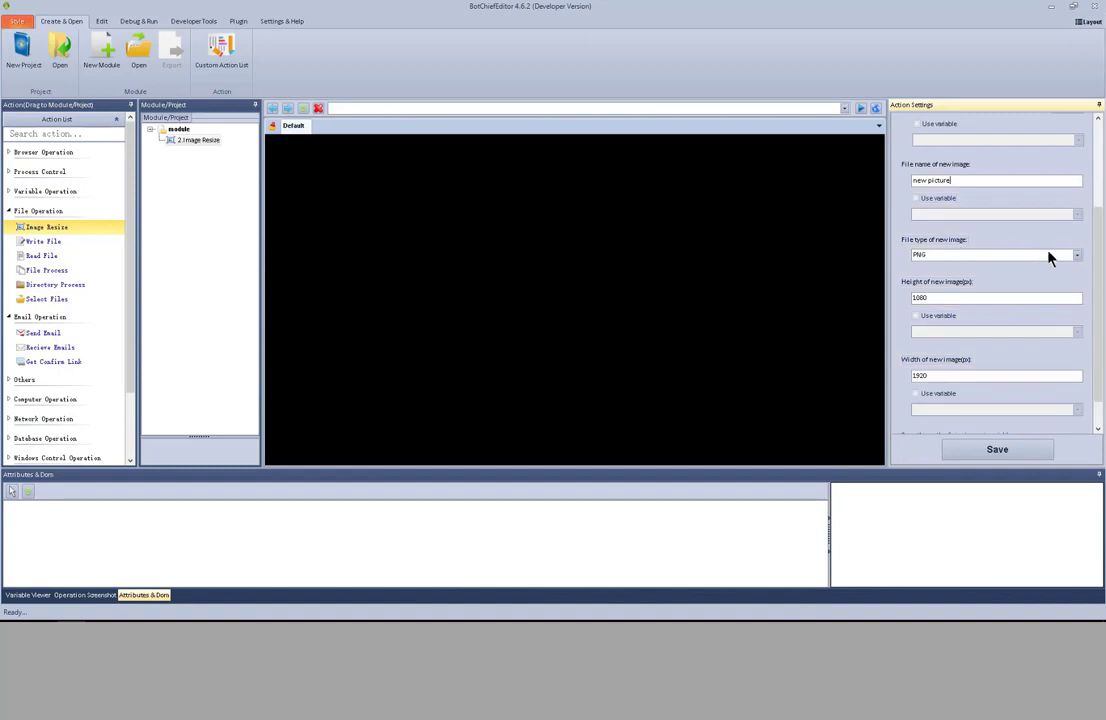
{"action": "left_click", "coordinate": [1077, 257]}
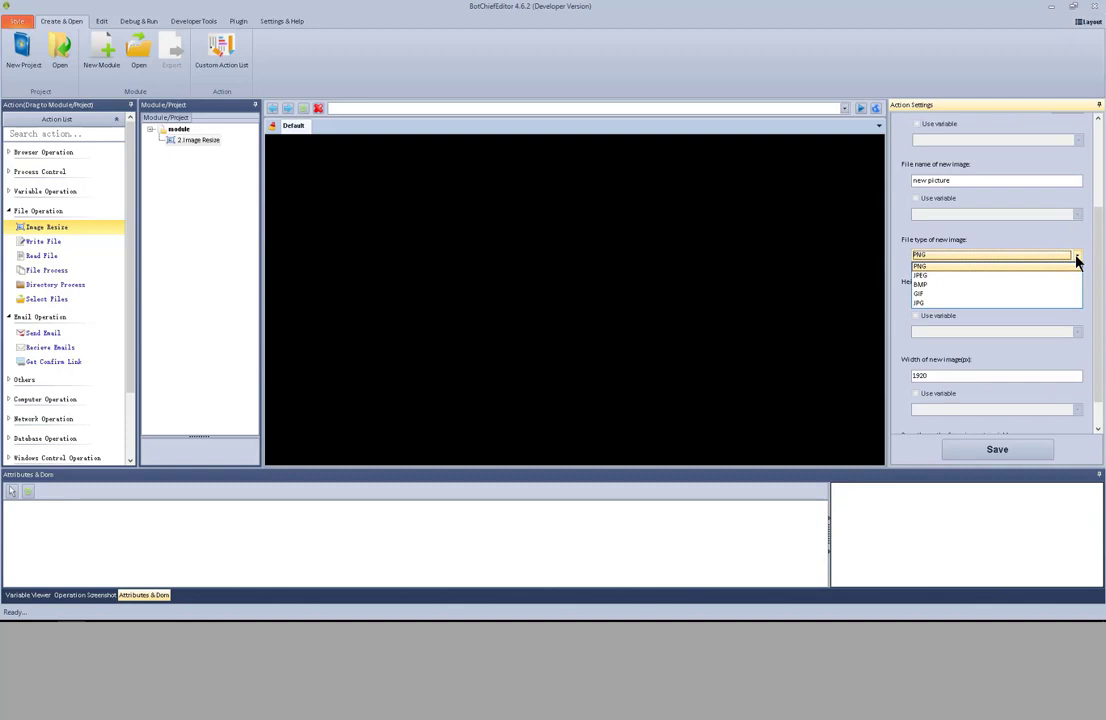
{"action": "left_click", "coordinate": [1077, 257]}
{"action": "scroll", "coordinate": [1082, 252], "scroll_direction": "up", "scroll_amount": 2}
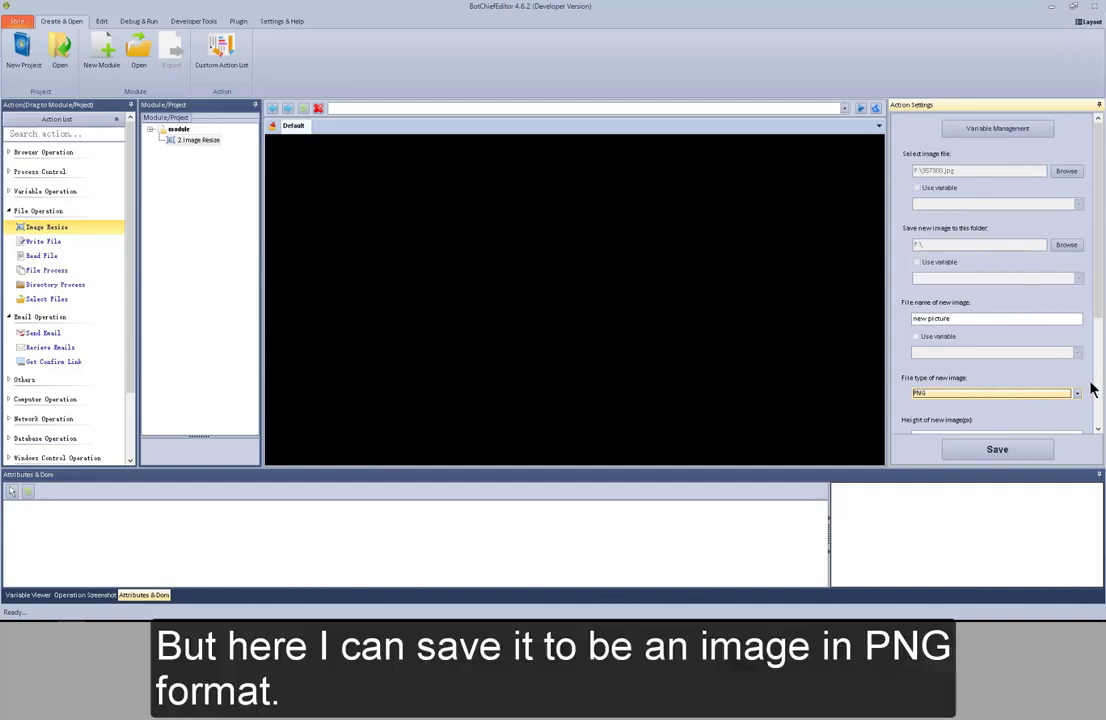
{"action": "scroll", "coordinate": [1094, 316], "scroll_direction": "down", "scroll_amount": 2}
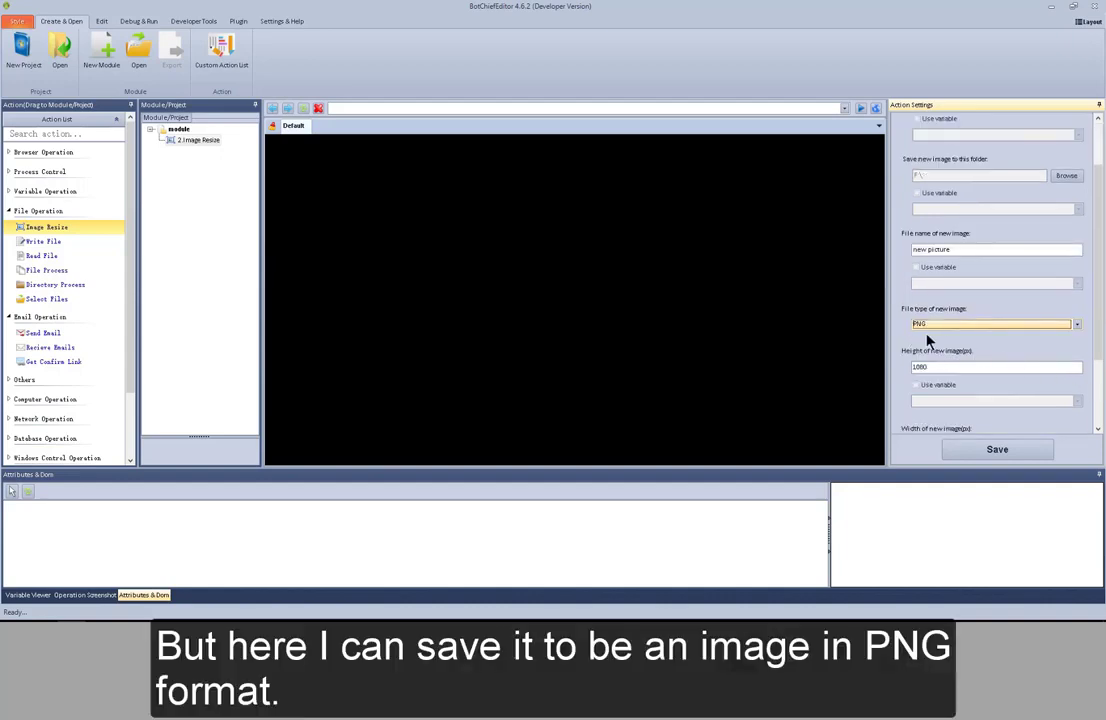
{"action": "scroll", "coordinate": [1080, 341], "scroll_direction": "down", "scroll_amount": 3}
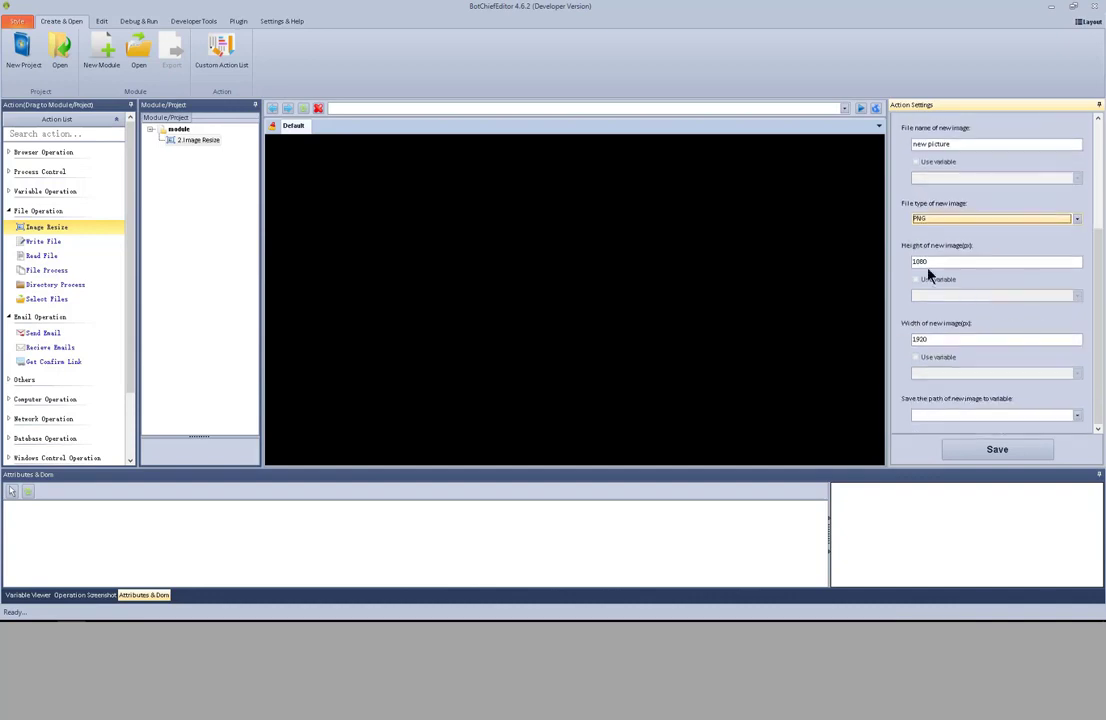
Step: Change the new image size to height 150 and width 120
{"action": "left_click", "coordinate": [945, 339]}
{"action": "left_click_drag", "start_coordinate": [933, 261], "coordinate": [909, 261]}
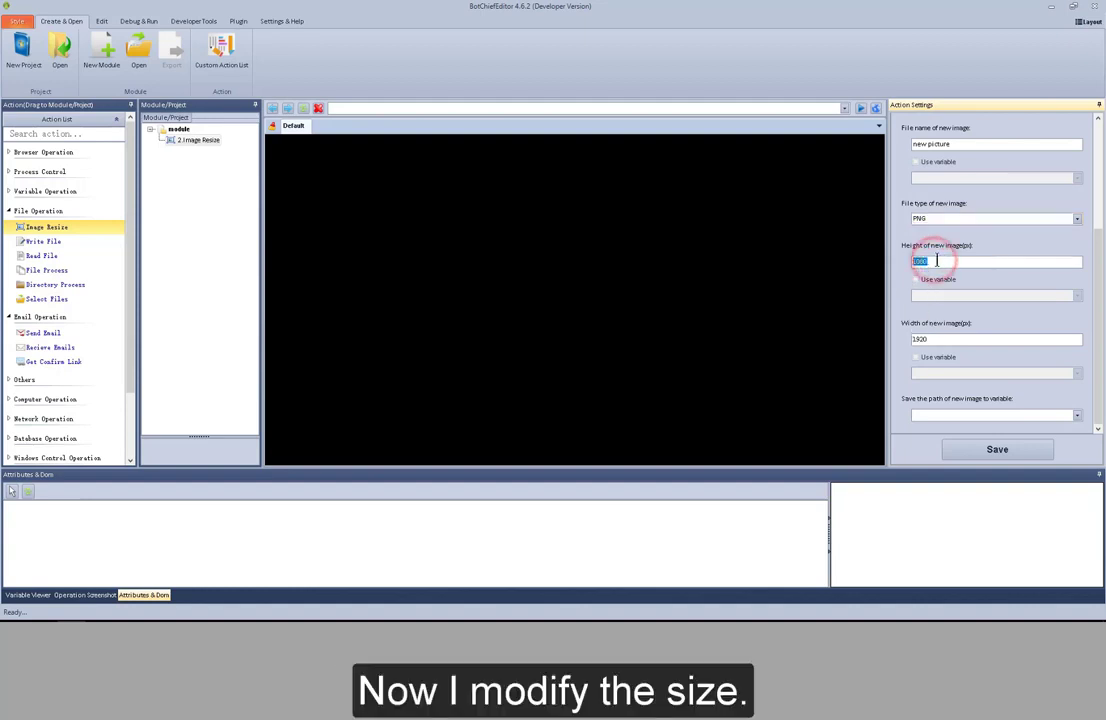
{"action": "type", "text": "150"}
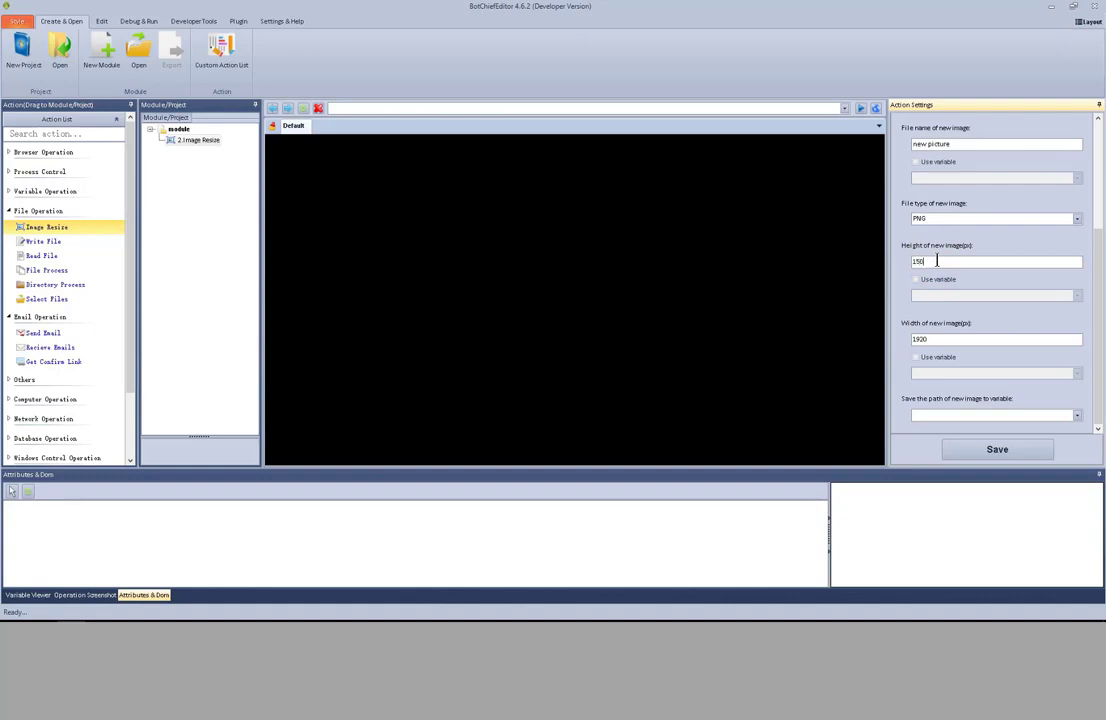
{"action": "left_click_drag", "start_coordinate": [958, 339], "coordinate": [910, 339]}
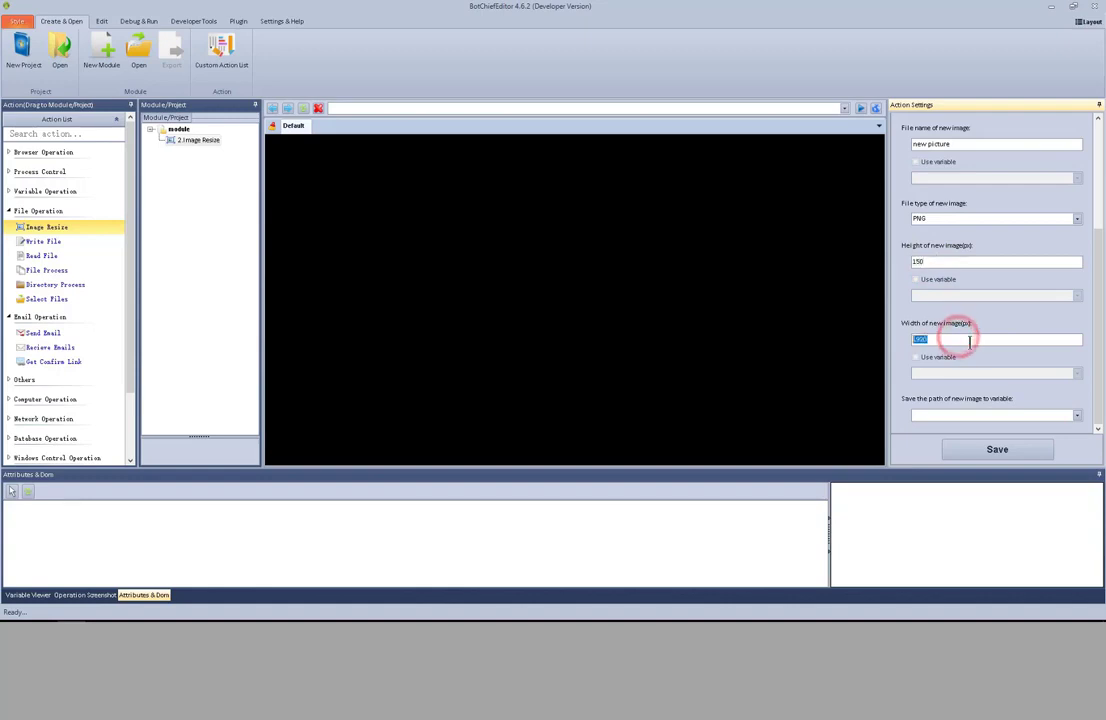
{"action": "type", "text": "120"}
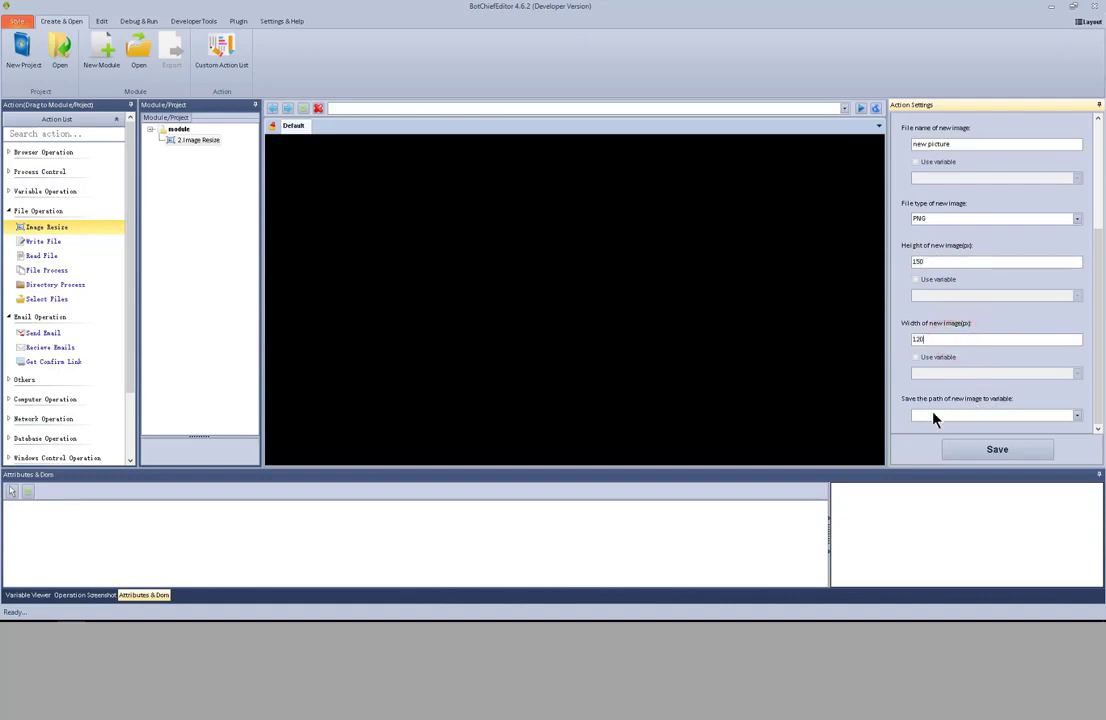
Step: Store the new image's path in My string and save the Image Resize settings
{"action": "left_click", "coordinate": [1075, 416]}
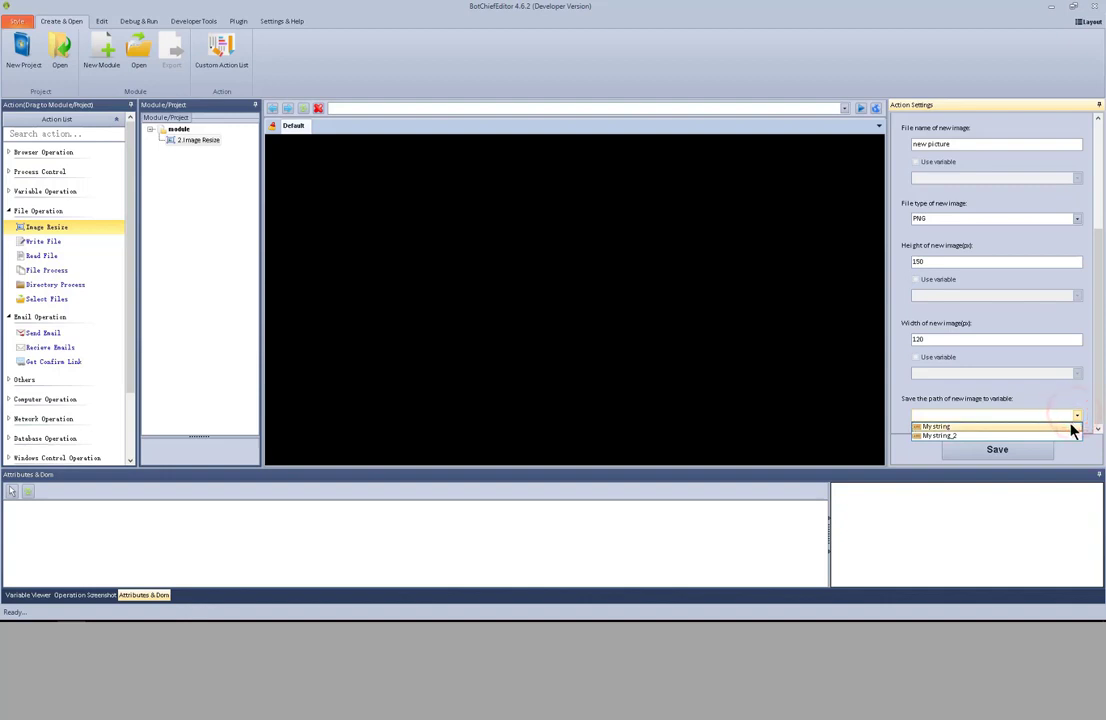
{"action": "left_click", "coordinate": [1071, 427]}
{"action": "left_click", "coordinate": [1036, 448]}
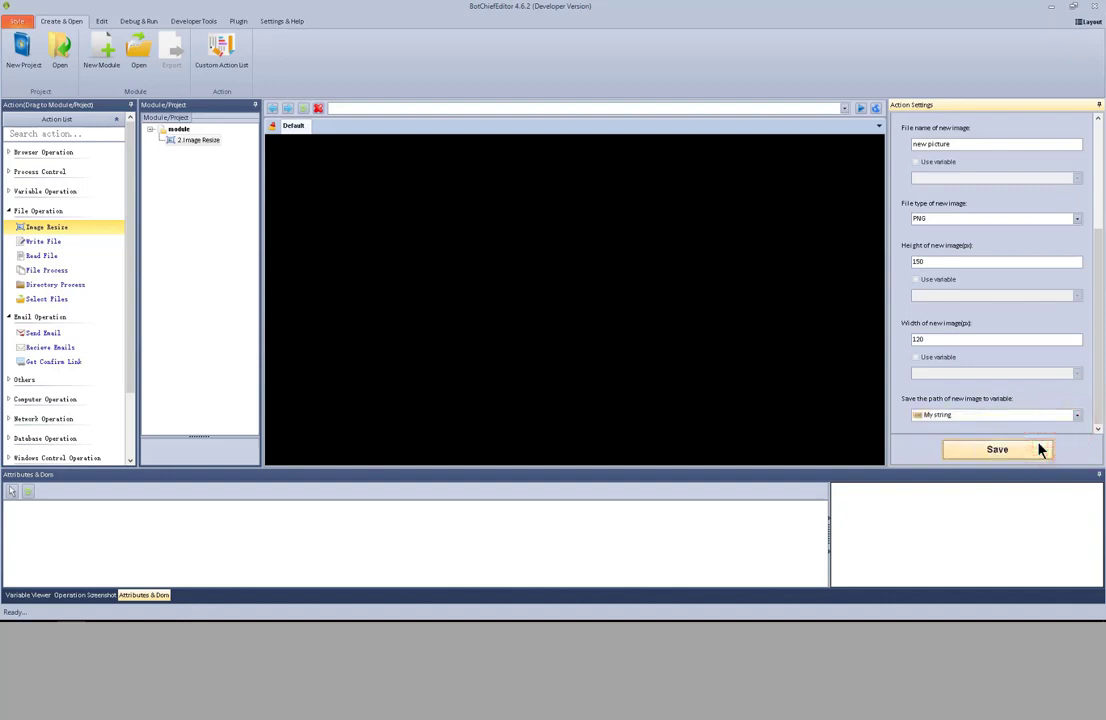
Step: Test-run 2.Image Resize and confirm My string holds F:\new picture.png in the Variable Viewer
{"action": "right_click", "coordinate": [201, 146]}
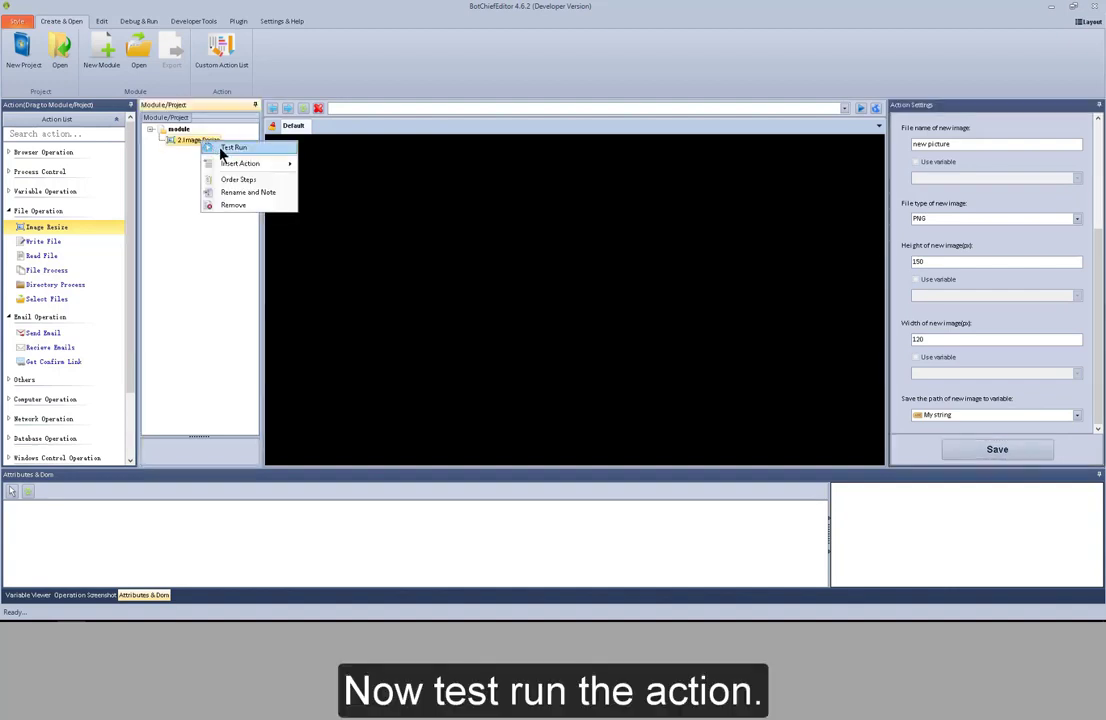
{"action": "left_click", "coordinate": [219, 146]}
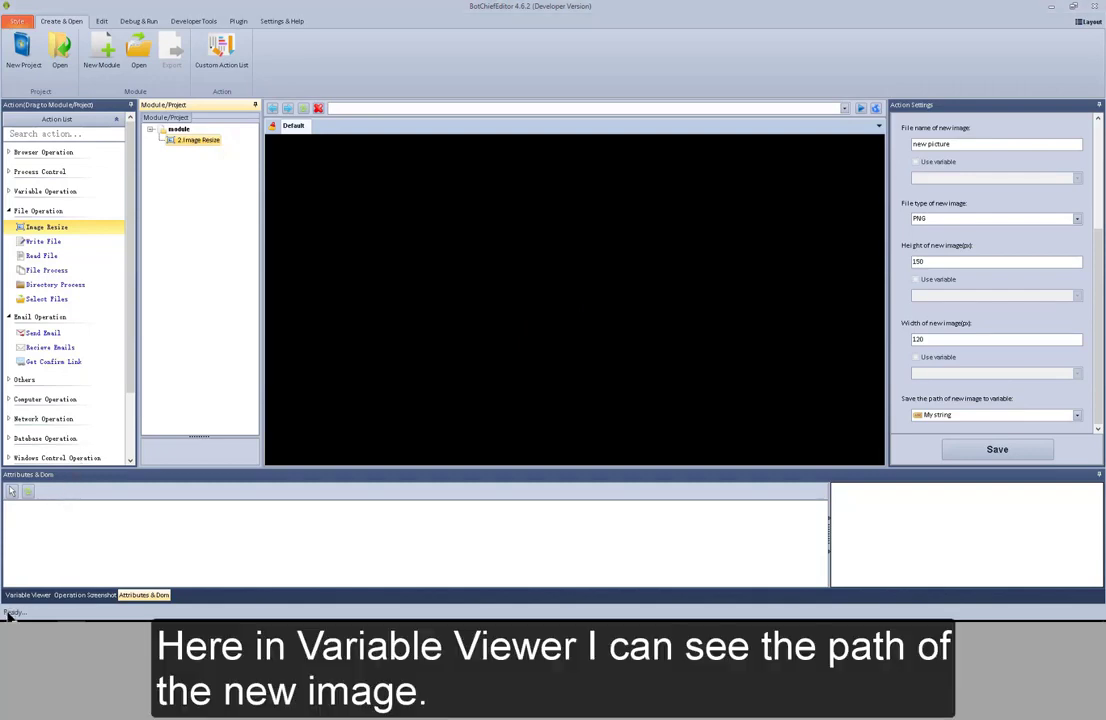
{"action": "left_click", "coordinate": [40, 595]}
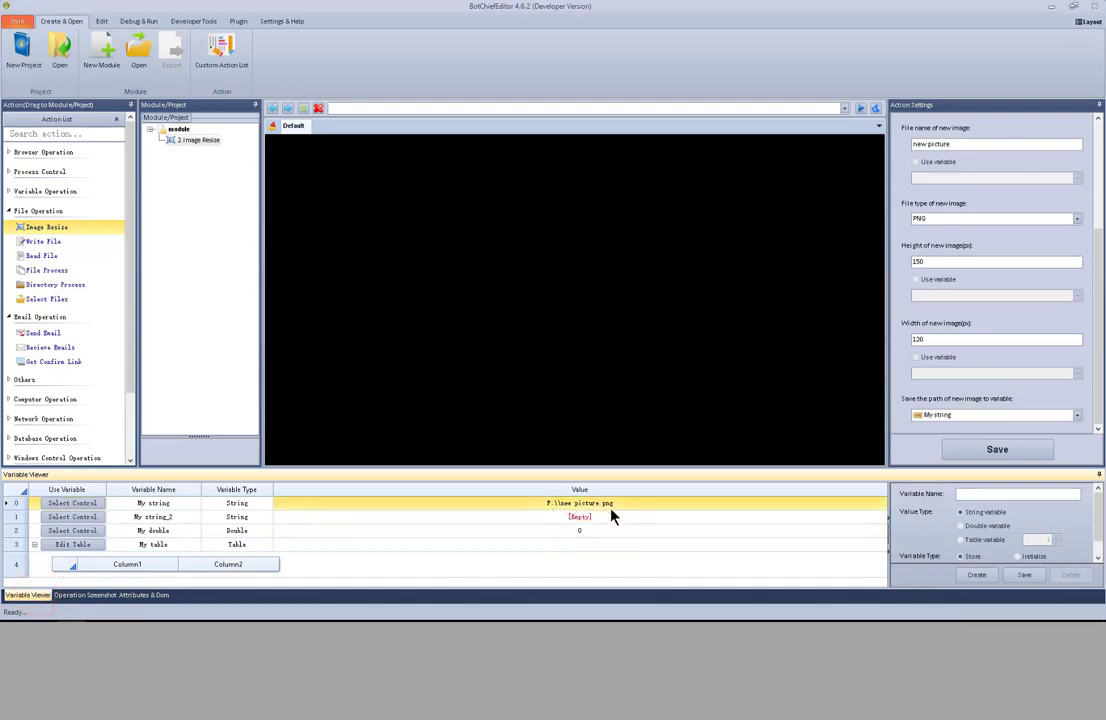
{"action": "key", "text": "super+e"}
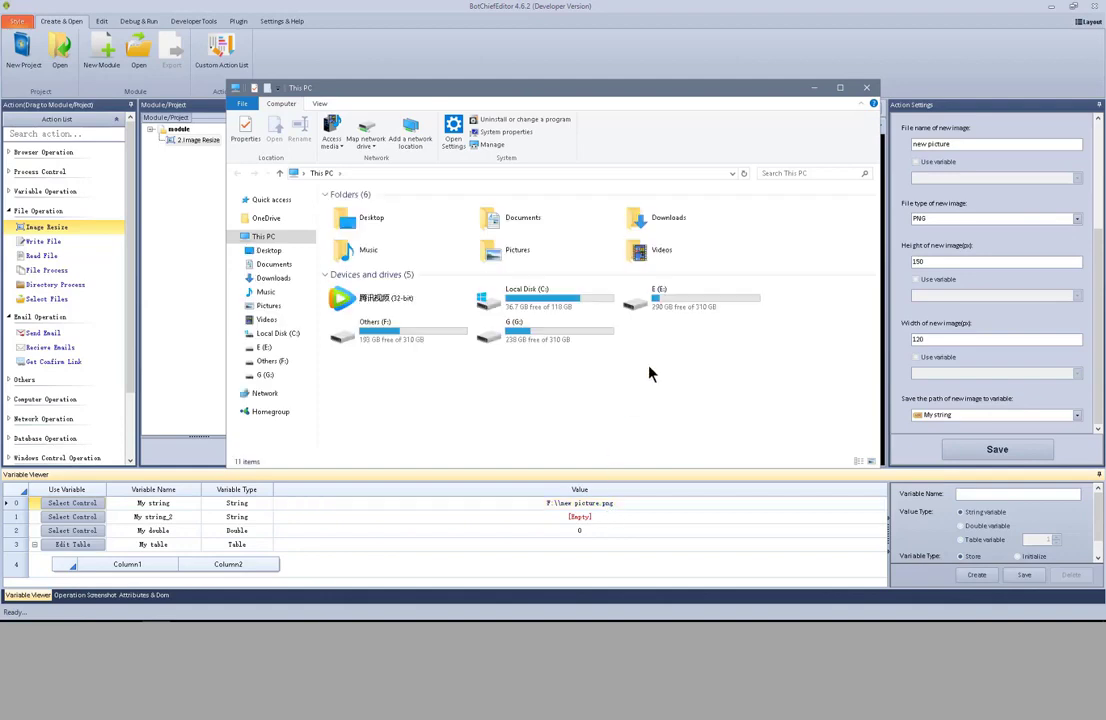
{"action": "double_click", "coordinate": [415, 335]}
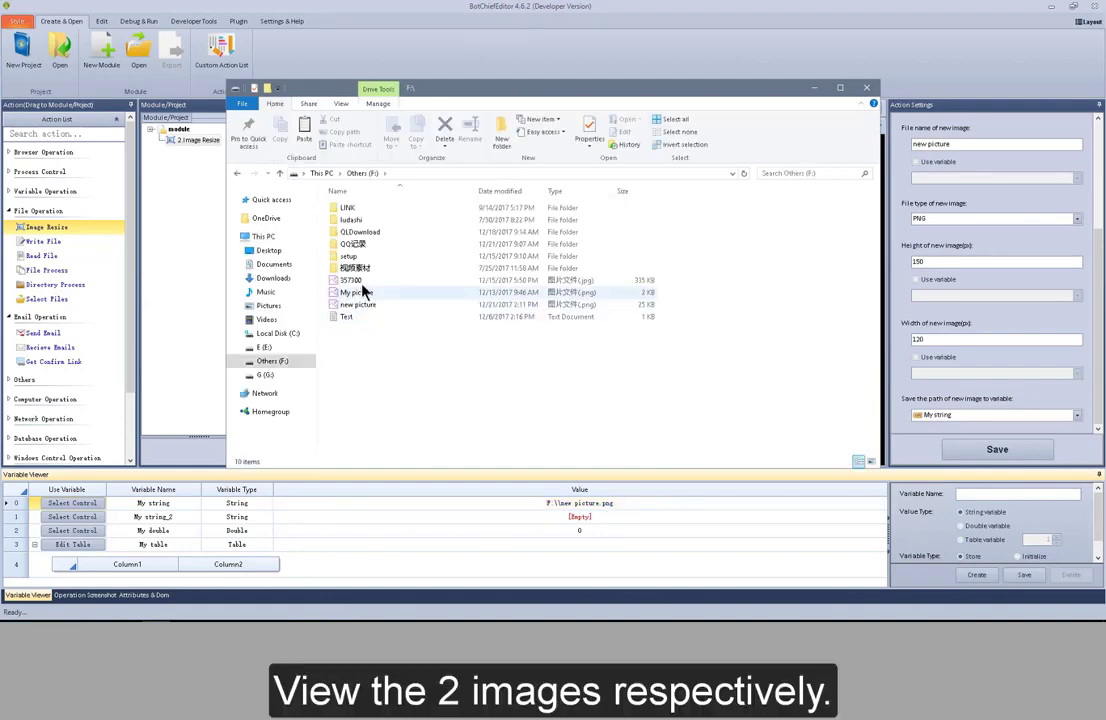
{"action": "double_click", "coordinate": [359, 282]}
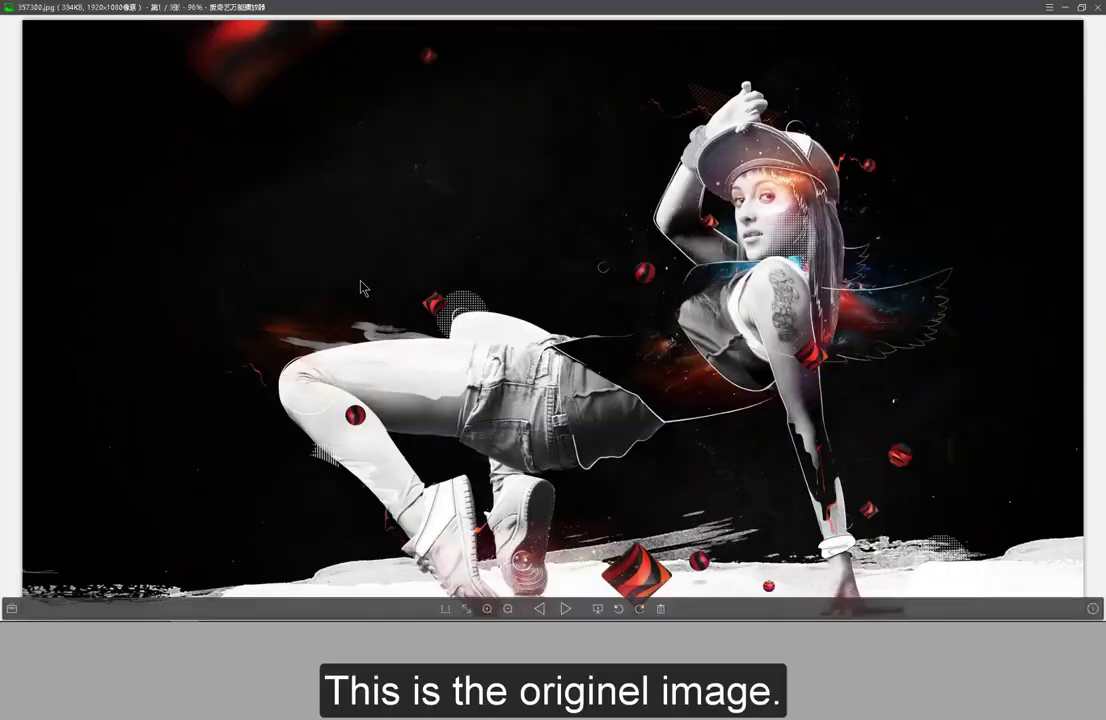
{"action": "left_click", "coordinate": [1097, 7]}
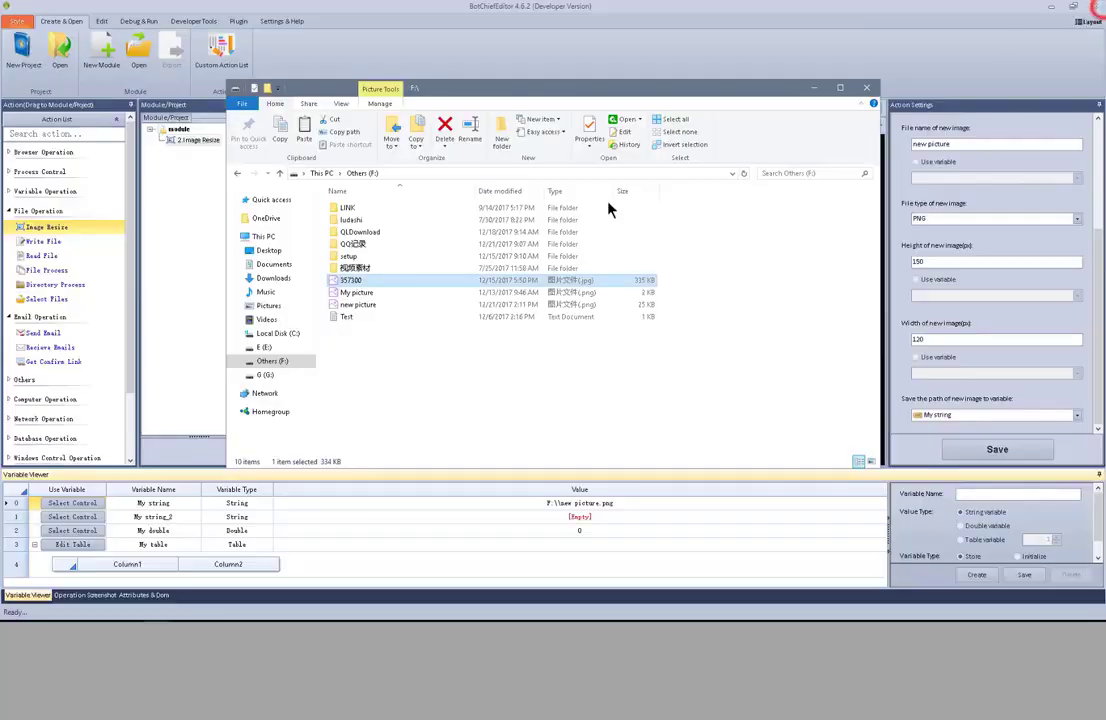
{"action": "double_click", "coordinate": [368, 306]}
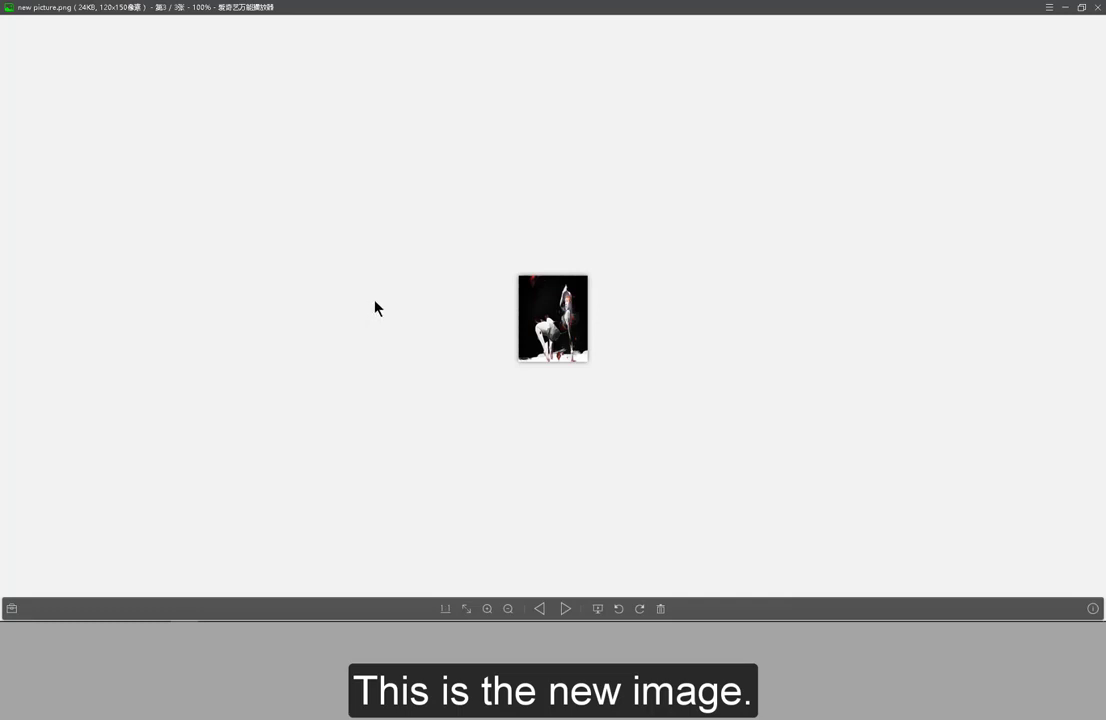
{"action": "left_click", "coordinate": [1097, 7]}
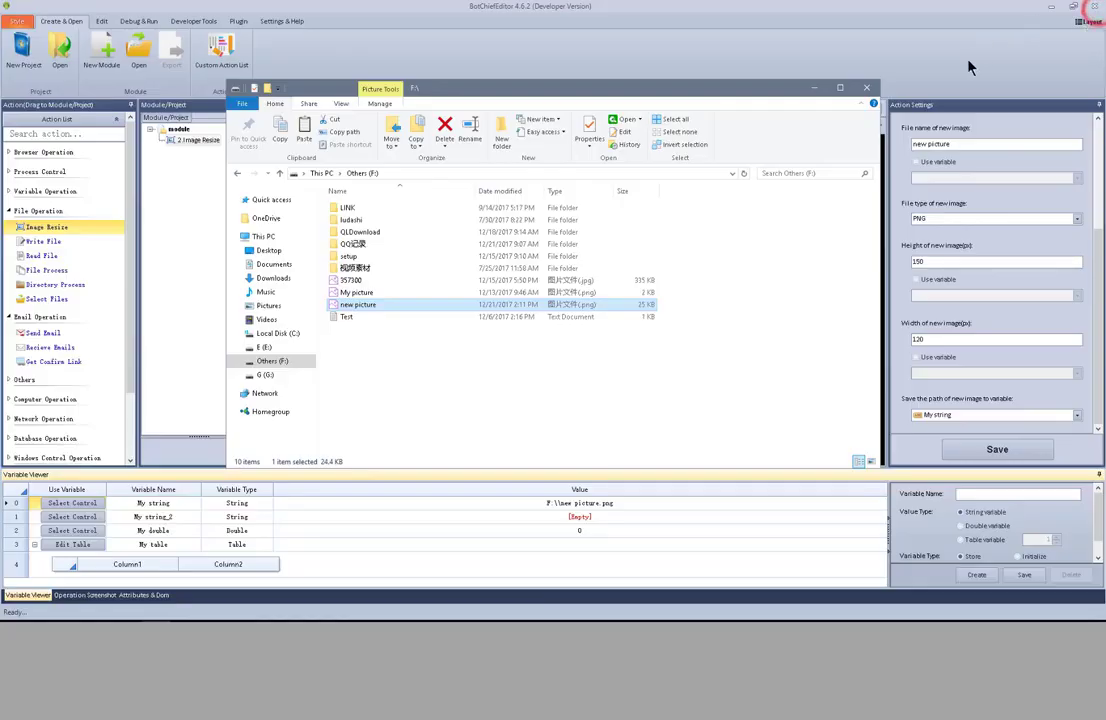
{"action": "left_click", "coordinate": [866, 87]}
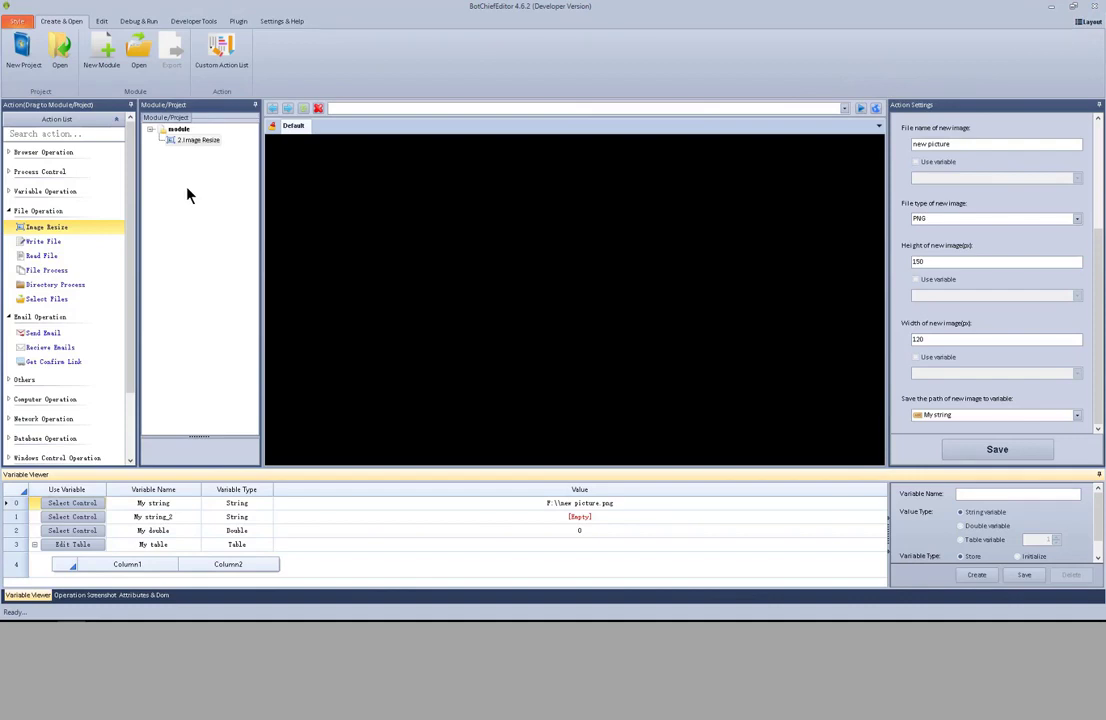
Step: Add Write File as step 3 with txt file type and Overwrite write mode
{"action": "left_click", "coordinate": [52, 243]}
{"action": "left_click_drag", "start_coordinate": [52, 246], "coordinate": [192, 178]}
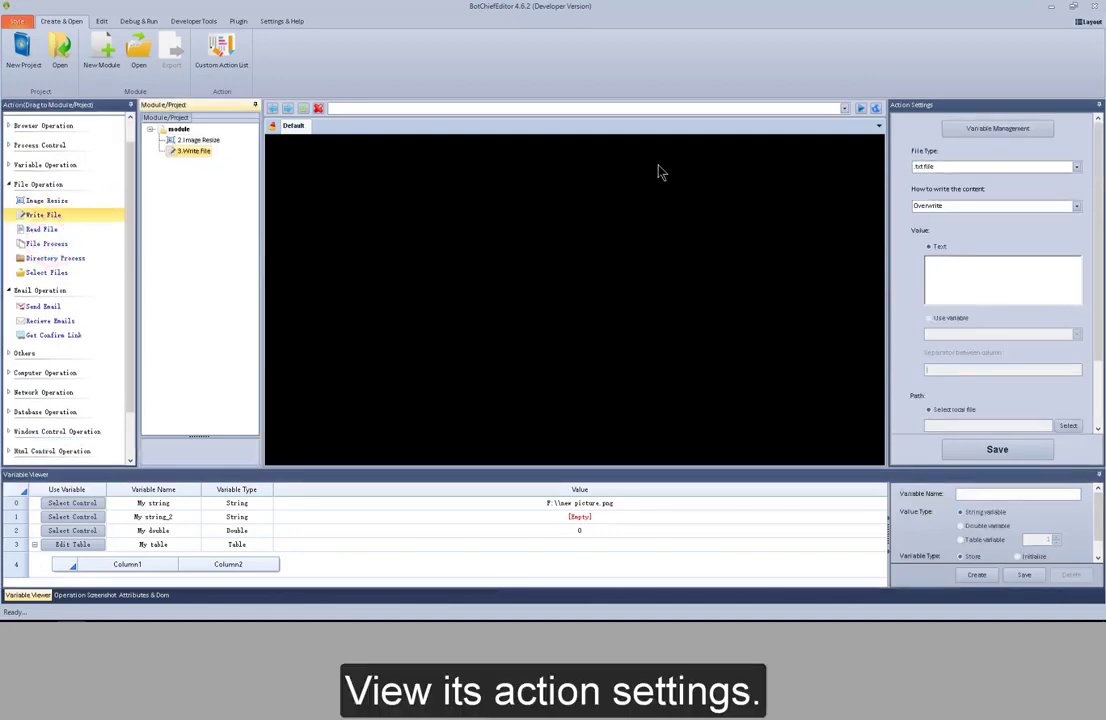
{"action": "left_click", "coordinate": [1076, 167]}
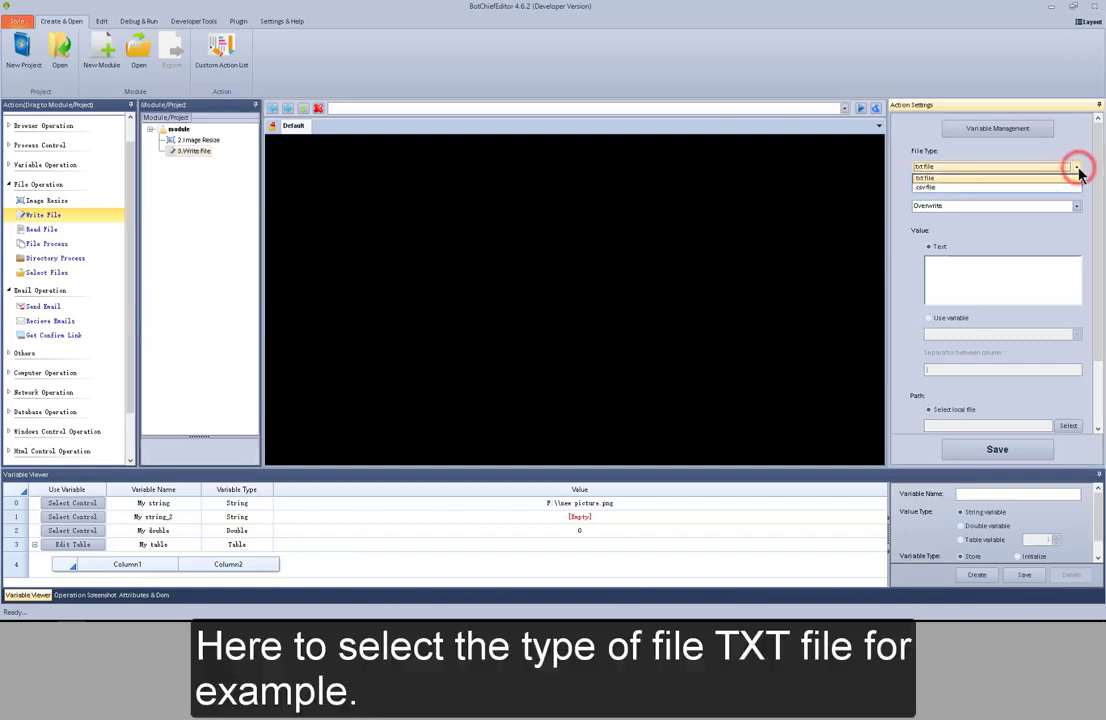
{"action": "left_click", "coordinate": [1003, 179]}
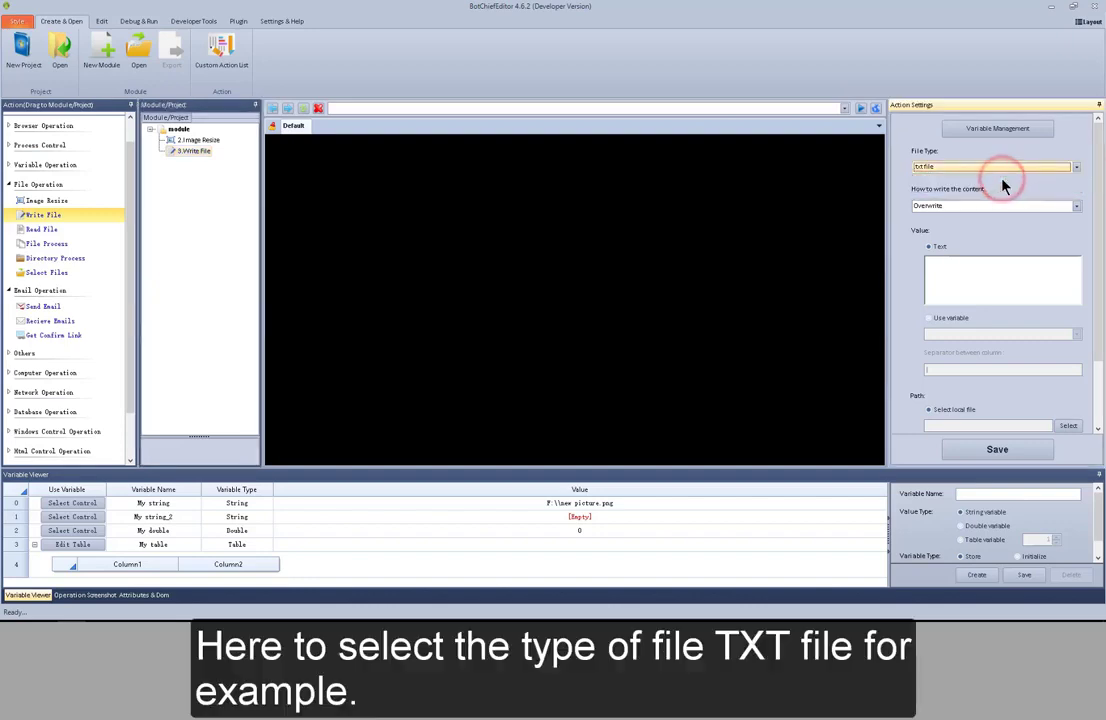
{"action": "left_click", "coordinate": [1076, 208]}
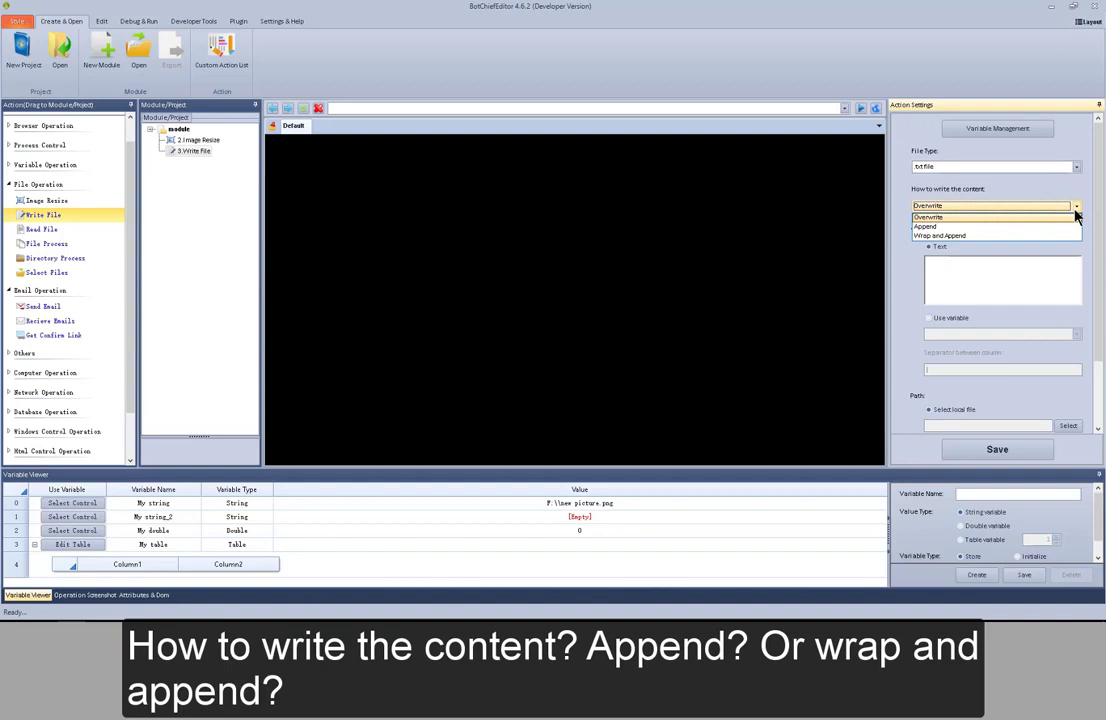
{"action": "left_click", "coordinate": [1076, 213]}
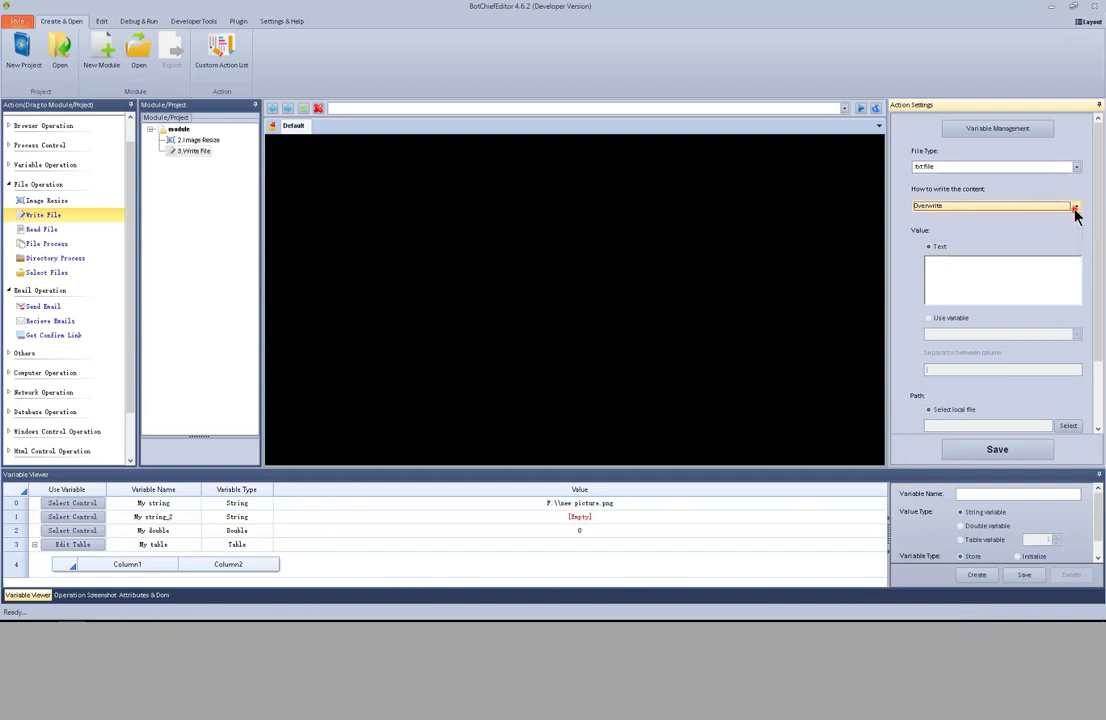
{"action": "left_click", "coordinate": [1027, 272]}
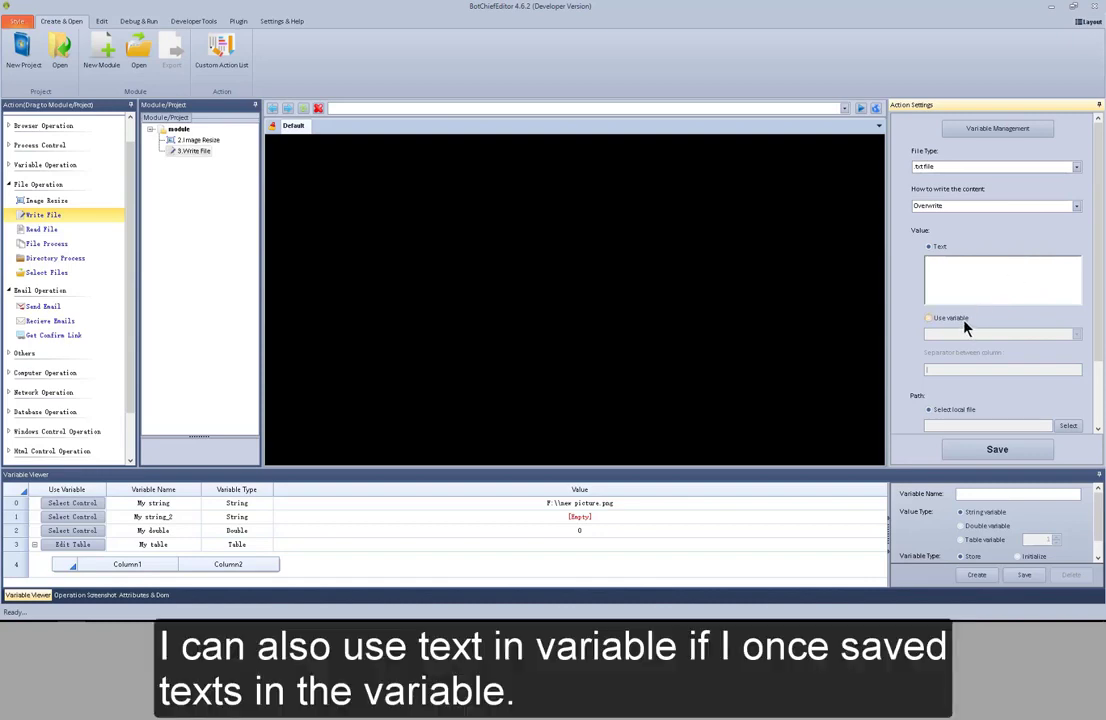
Step: Enter 'This is my first test.' as the Write File text value instead of the My table variable
{"action": "left_click", "coordinate": [966, 325]}
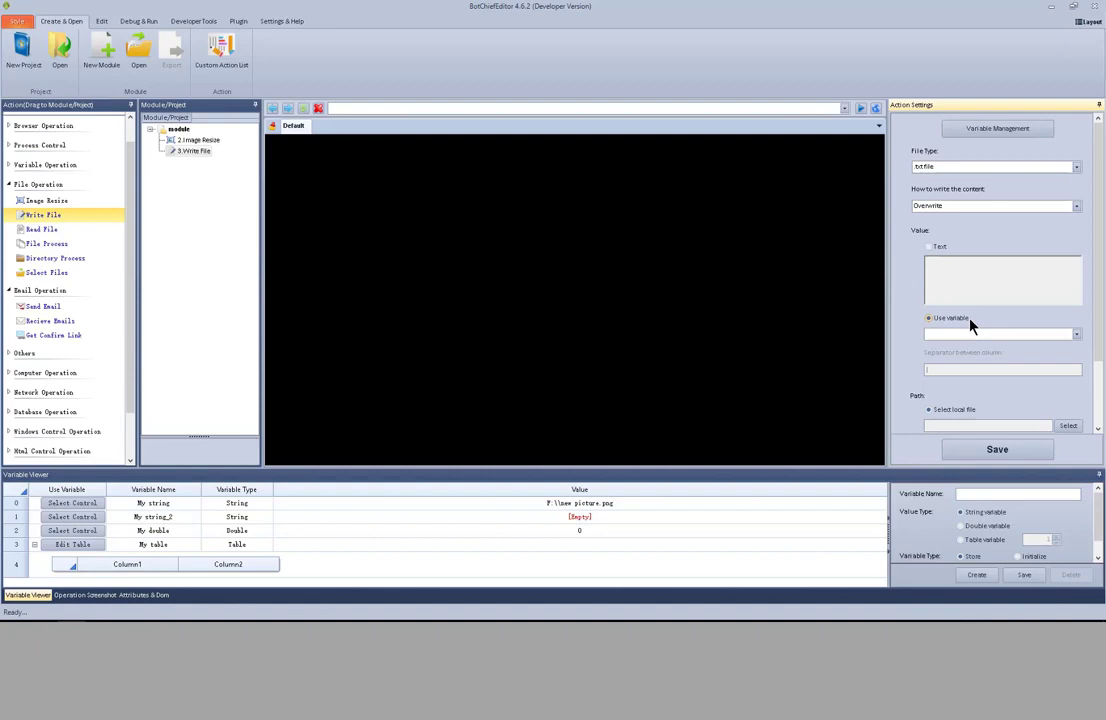
{"action": "left_click", "coordinate": [983, 334]}
{"action": "left_click", "coordinate": [978, 361]}
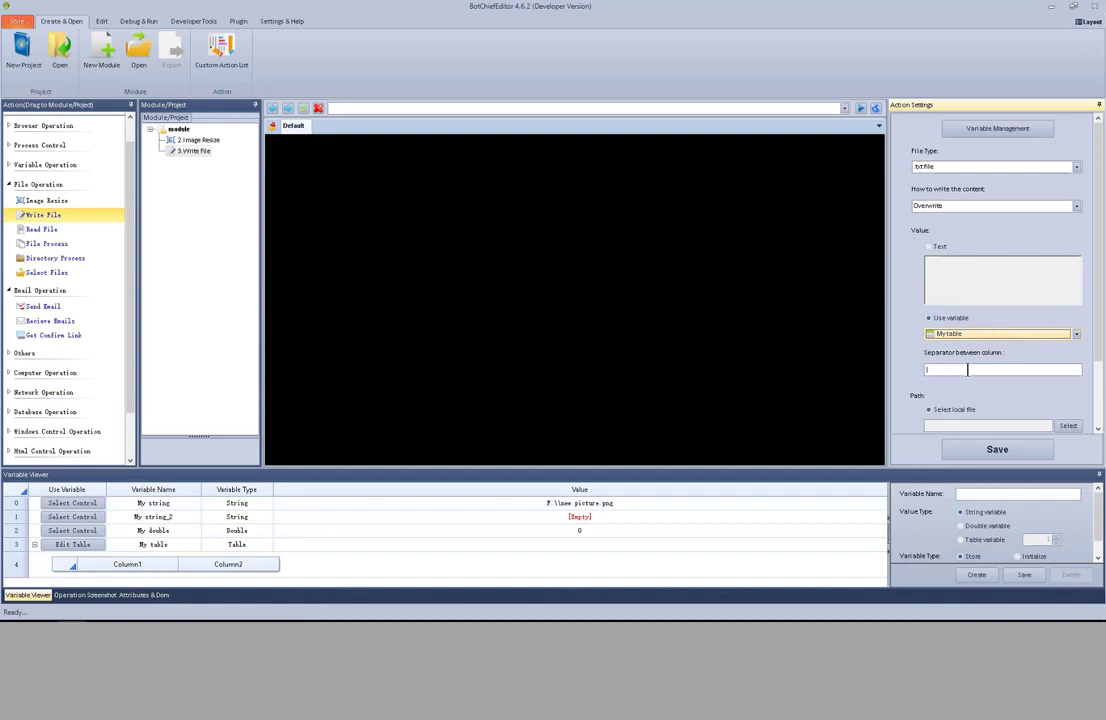
{"action": "left_click", "coordinate": [929, 246]}
{"action": "left_click", "coordinate": [957, 274]}
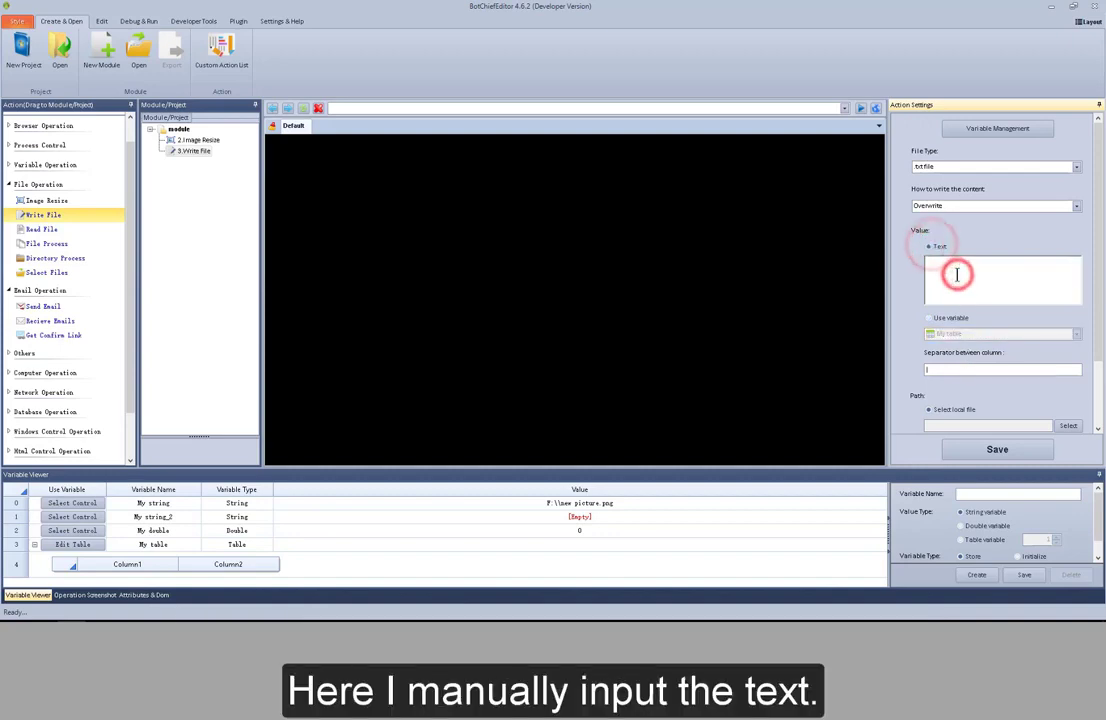
{"action": "type", "text": "This is my first test."}
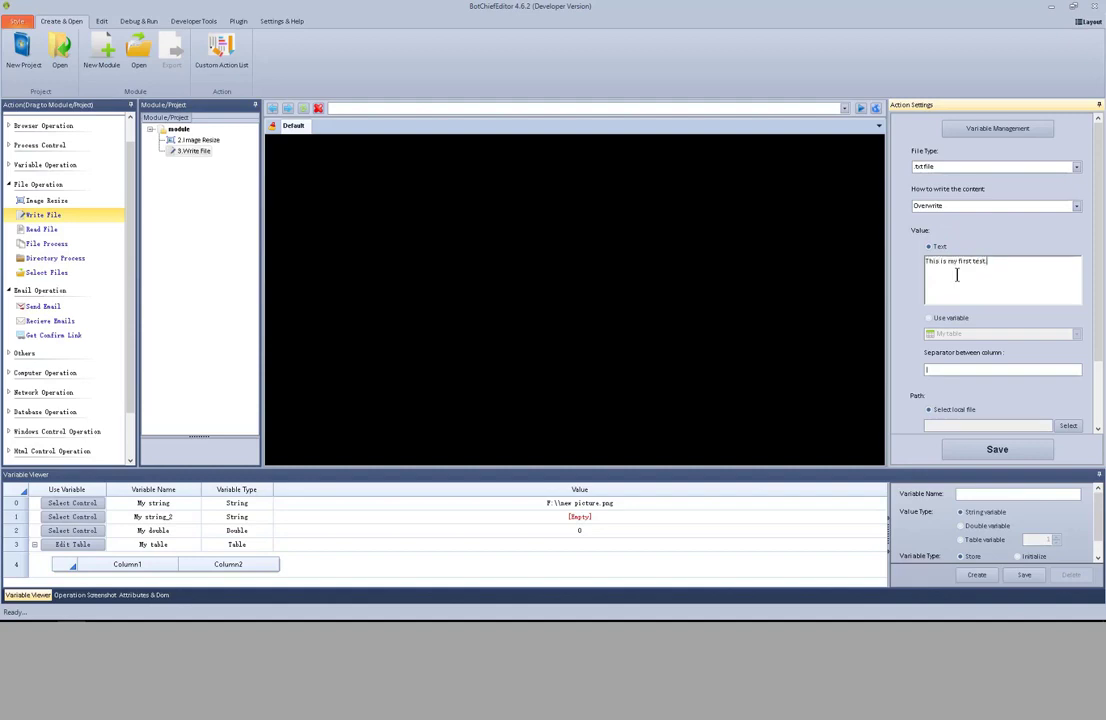
{"action": "left_click_drag", "start_coordinate": [1098, 352], "coordinate": [1100, 414]}
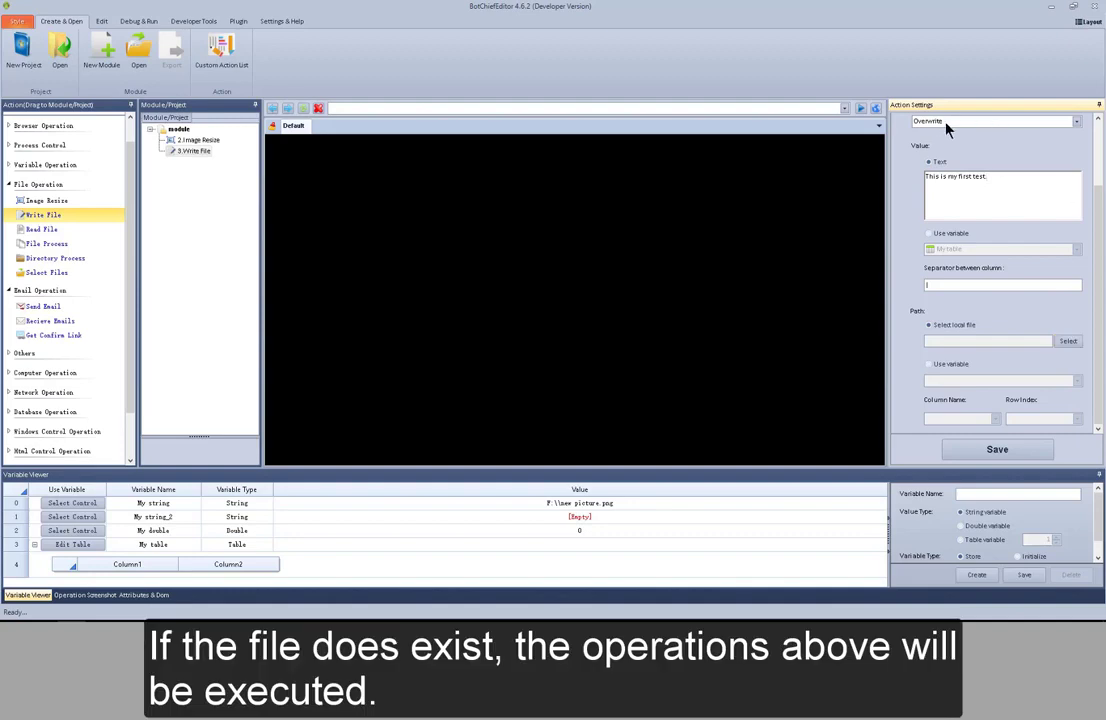
Step: Set the Write File path to F:\My test.txt and save the action settings
{"action": "left_click", "coordinate": [1074, 342]}
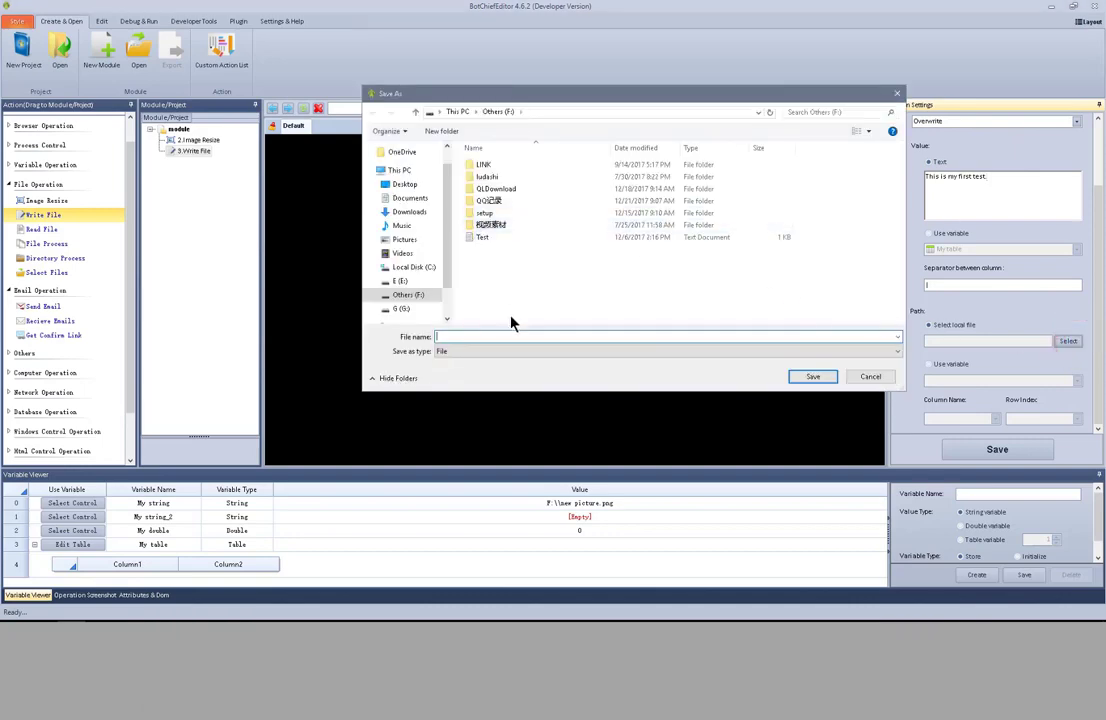
{"action": "left_click", "coordinate": [508, 336]}
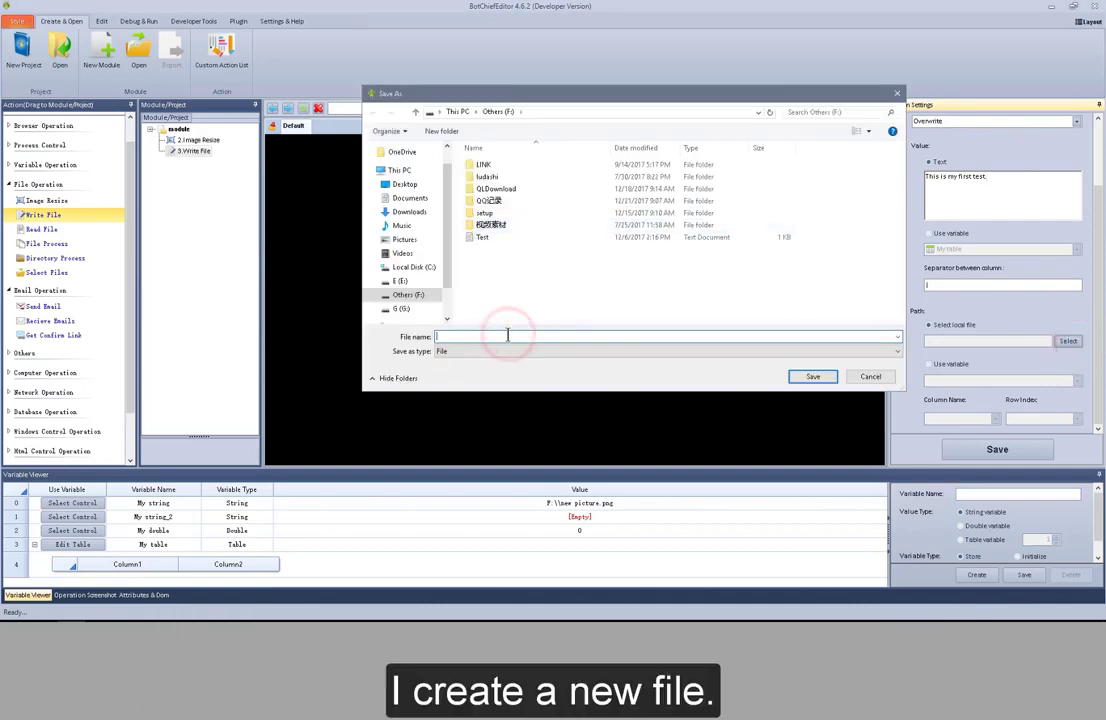
{"action": "type", "text": "My test"}
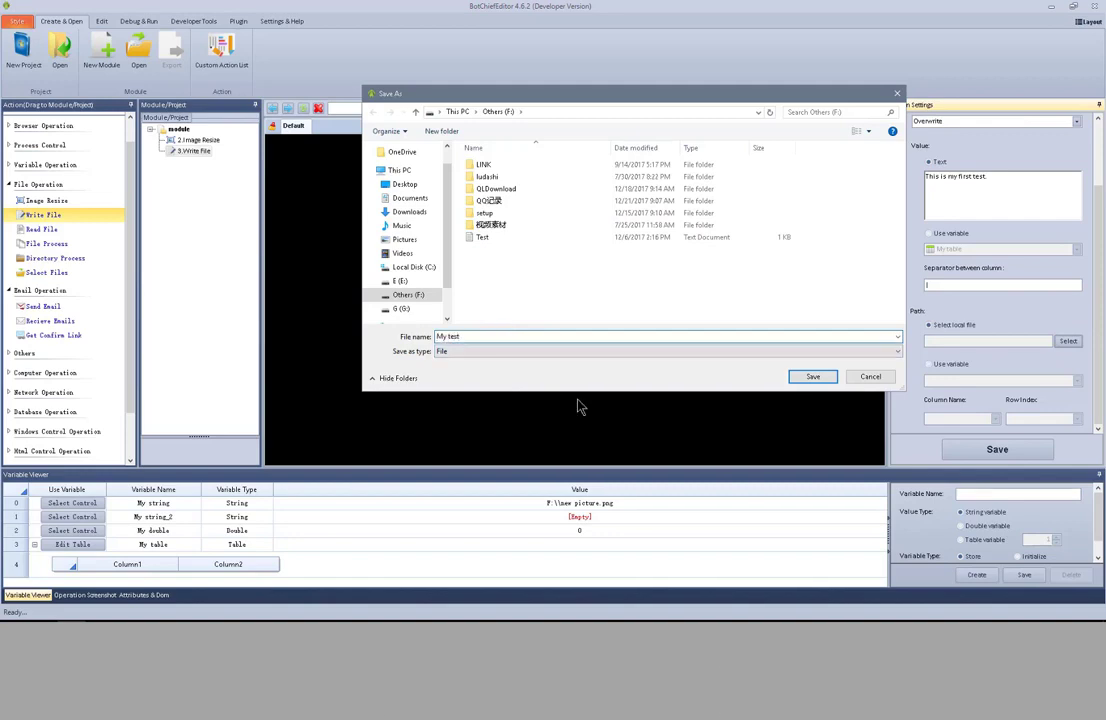
{"action": "left_click", "coordinate": [801, 380]}
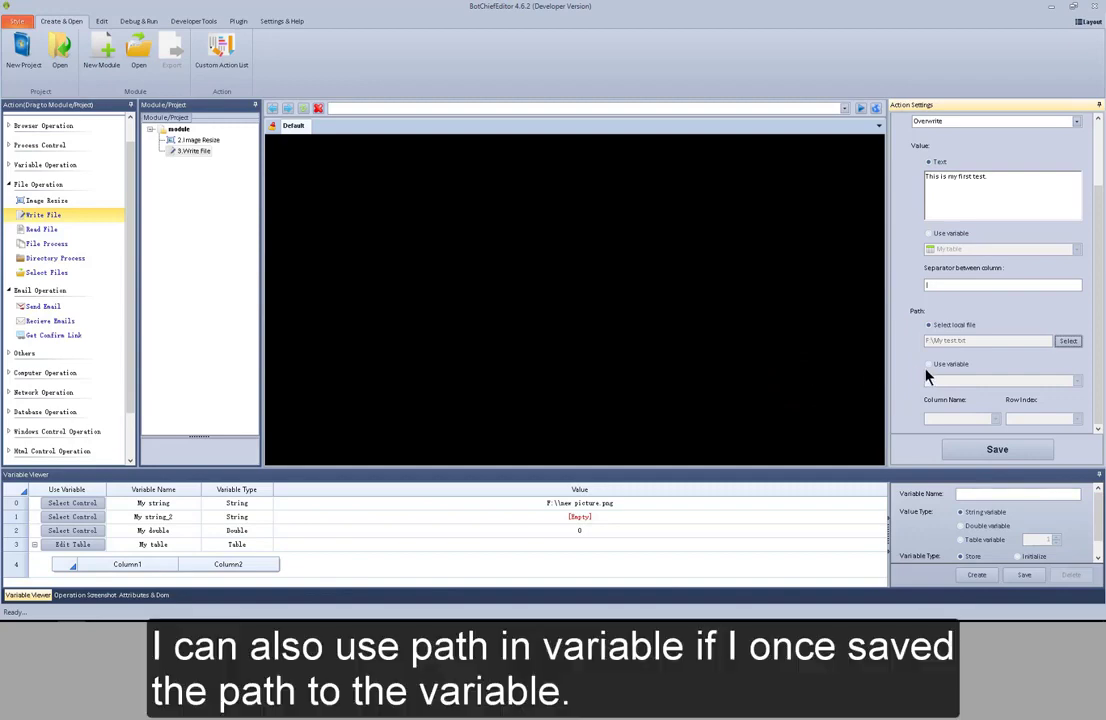
{"action": "left_click", "coordinate": [931, 364]}
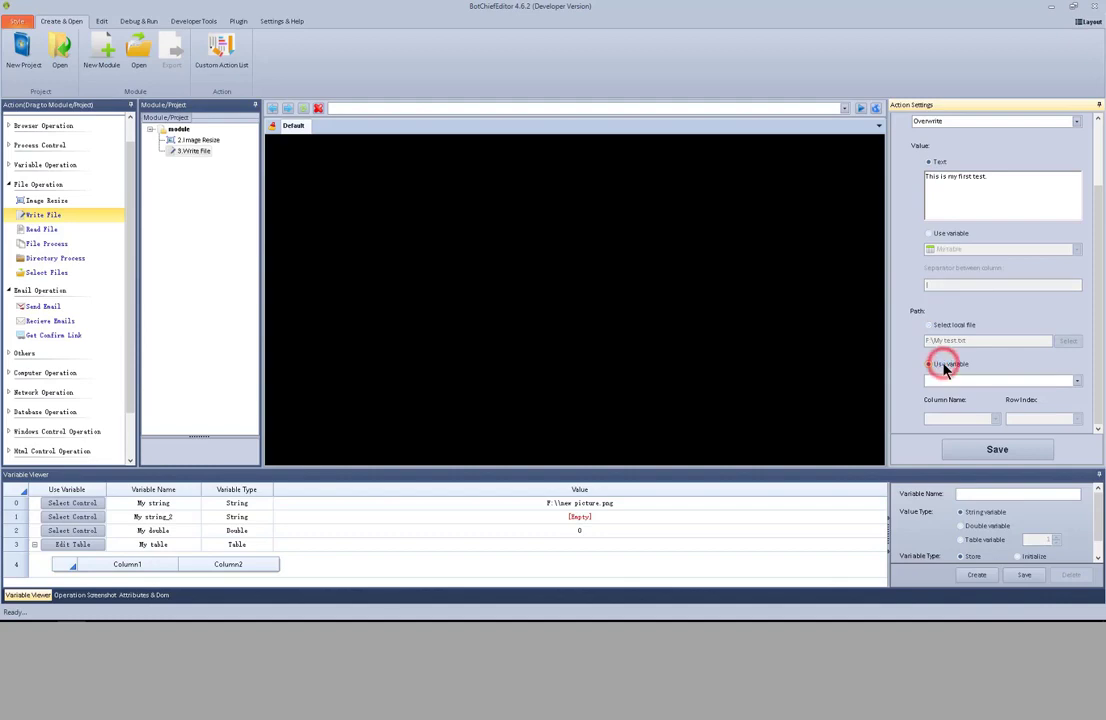
{"action": "left_click", "coordinate": [929, 325]}
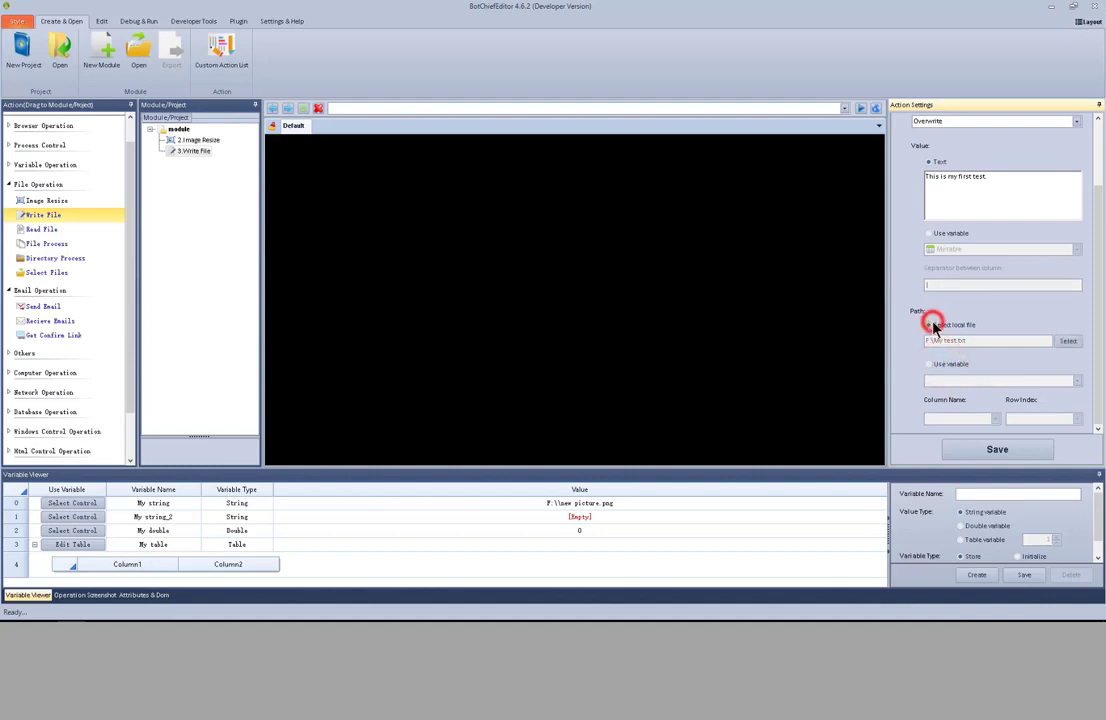
{"action": "left_click", "coordinate": [997, 451]}
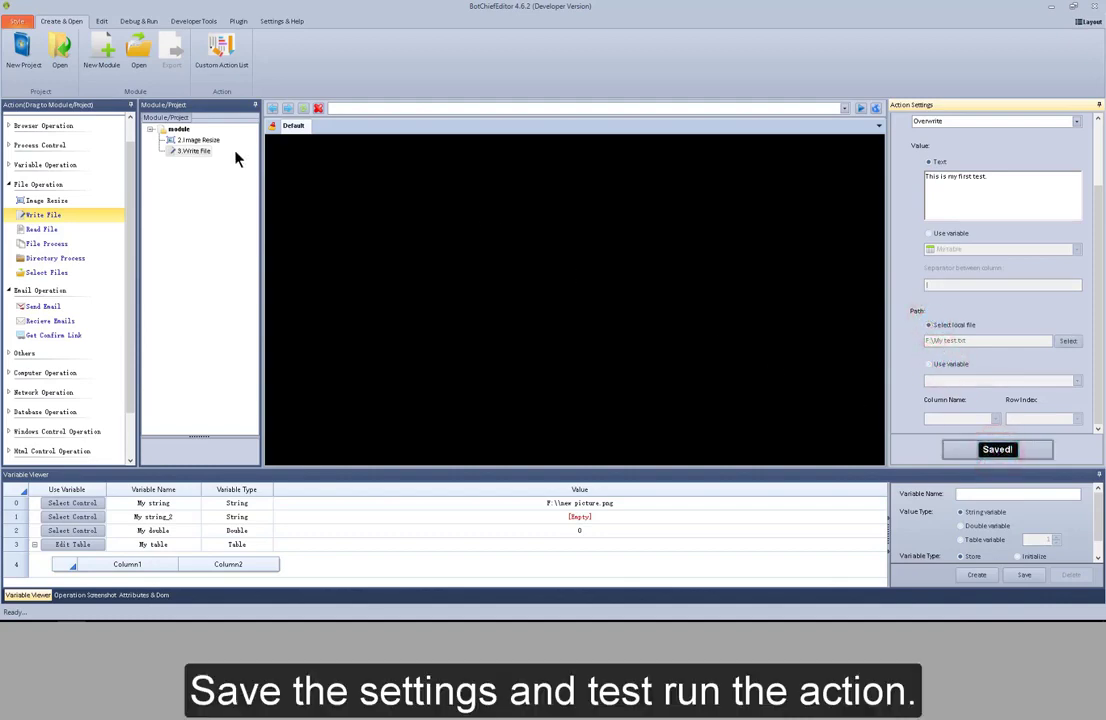
{"action": "right_click", "coordinate": [199, 158]}
Step: Test-run 3.Write File and open the resulting My test file on drive F:
{"action": "left_click", "coordinate": [211, 160]}
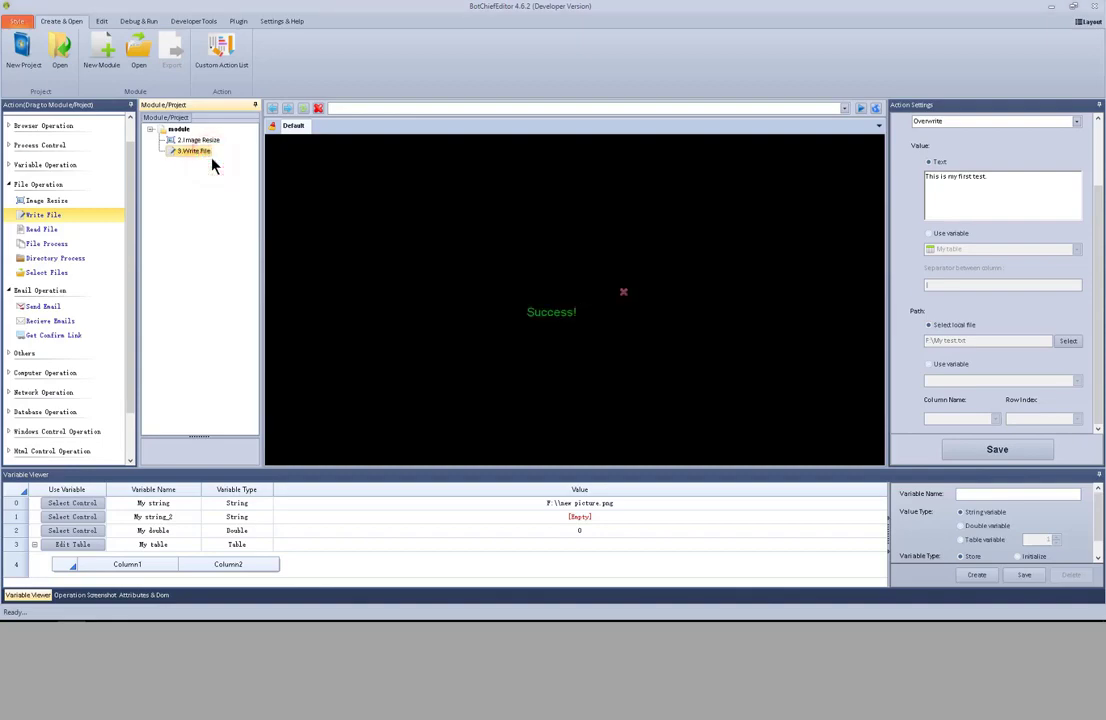
{"action": "key", "text": "super+e"}
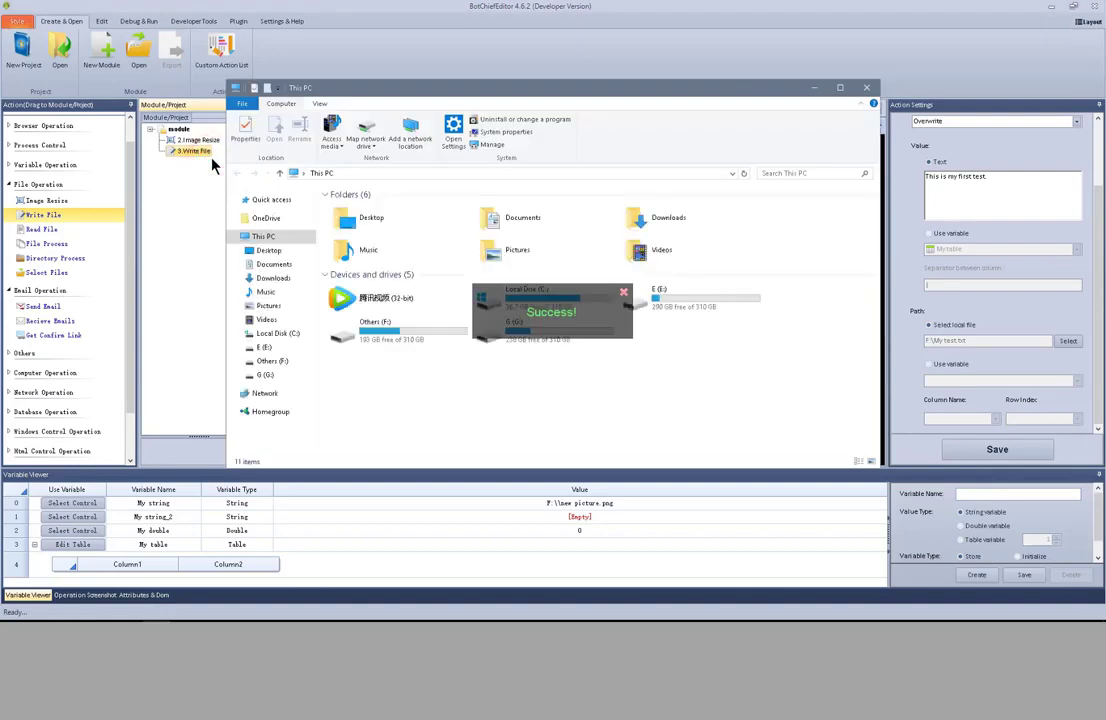
{"action": "double_click", "coordinate": [403, 325]}
{"action": "left_click", "coordinate": [359, 305]}
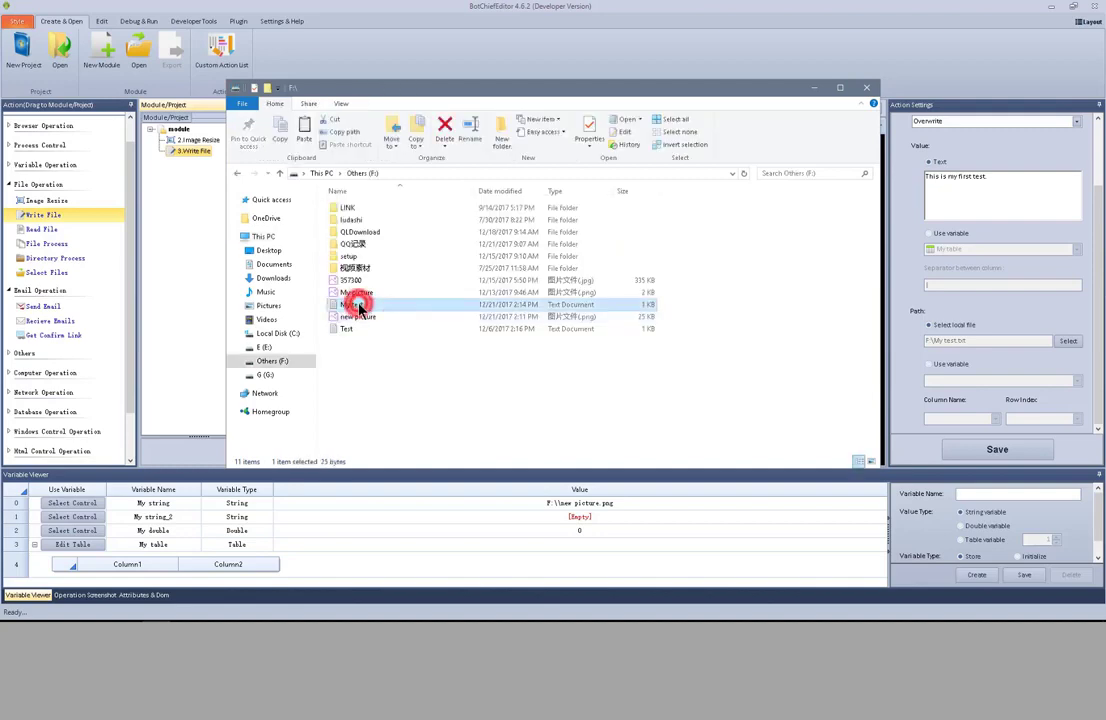
{"action": "double_click", "coordinate": [359, 305]}
Step: Verify the file reads 'This is my first test.', then close Notepad and File Explorer
{"action": "left_click_drag", "start_coordinate": [734, 147], "coordinate": [575, 158]}
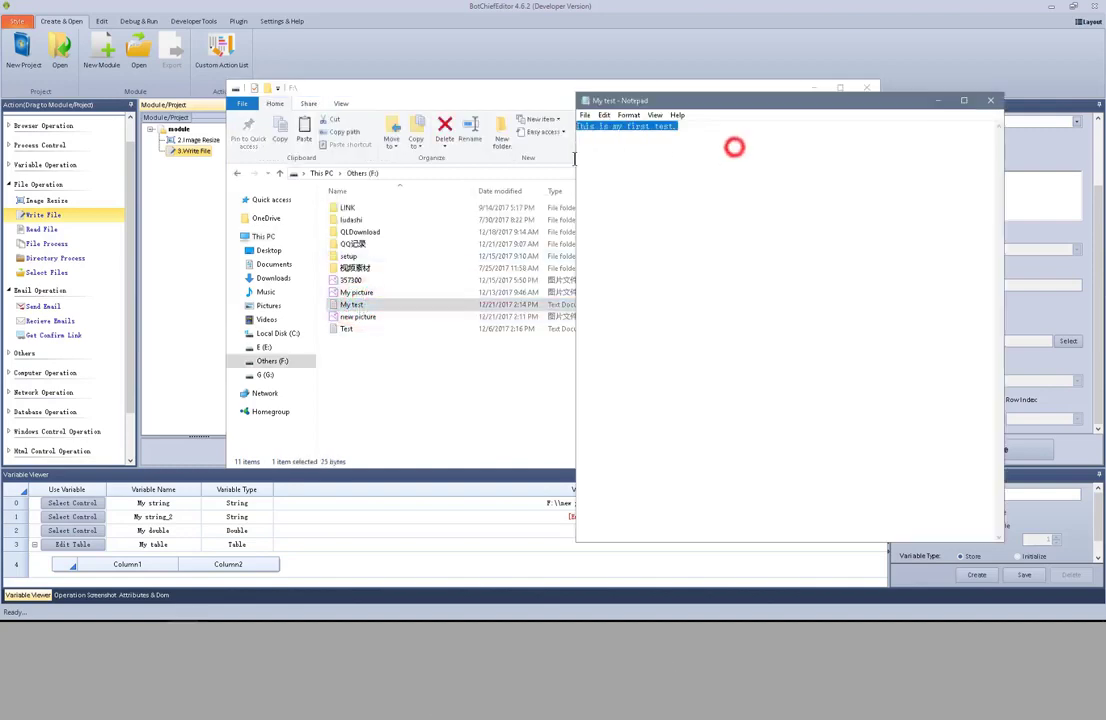
{"action": "left_click", "coordinate": [734, 147]}
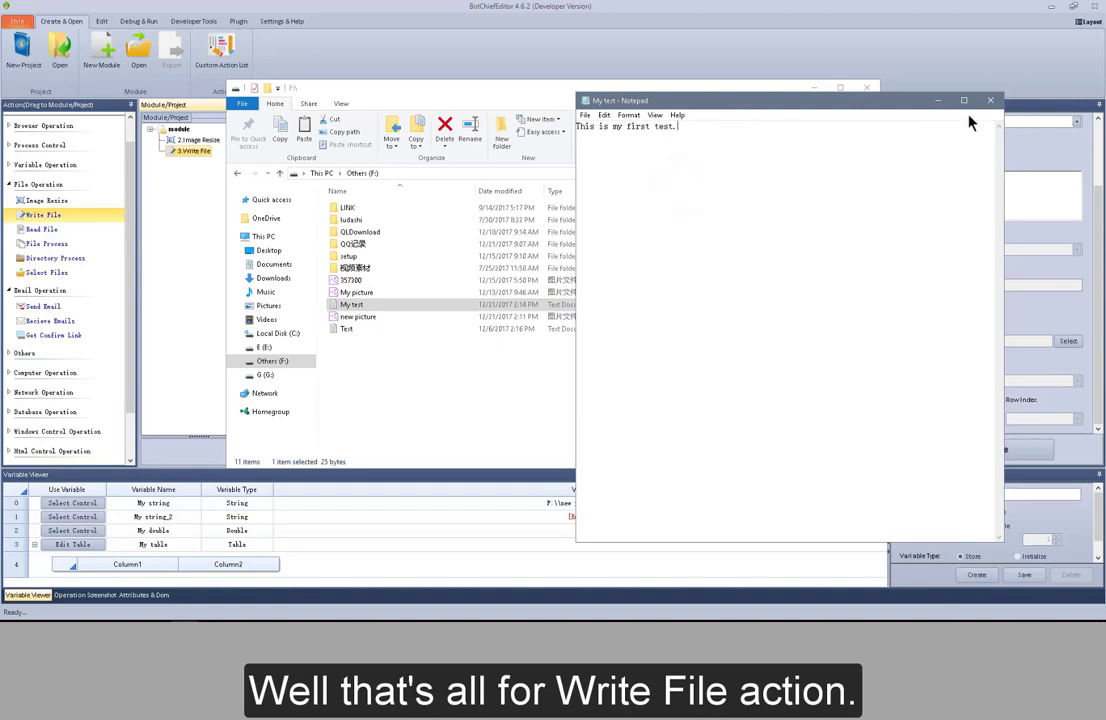
{"action": "left_click", "coordinate": [990, 100]}
{"action": "left_click", "coordinate": [866, 87]}
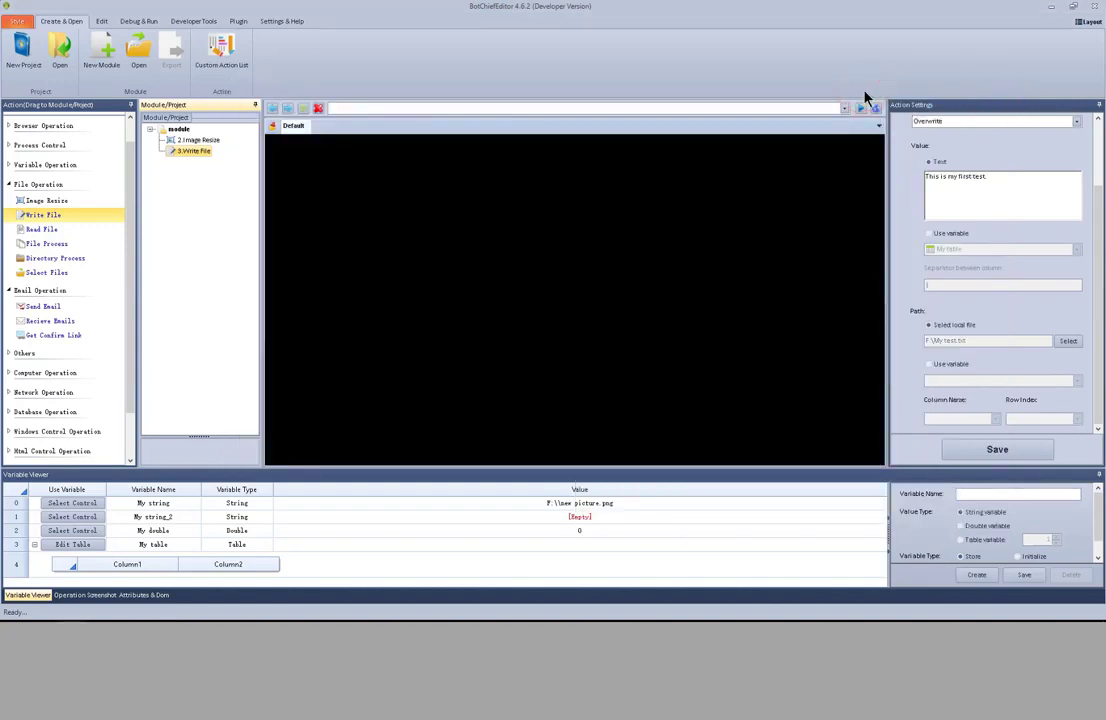
Step: Add Read File as step 4, reading all txt content into a string variable, and browse for its path
{"action": "left_click_drag", "start_coordinate": [41, 229], "coordinate": [185, 195]}
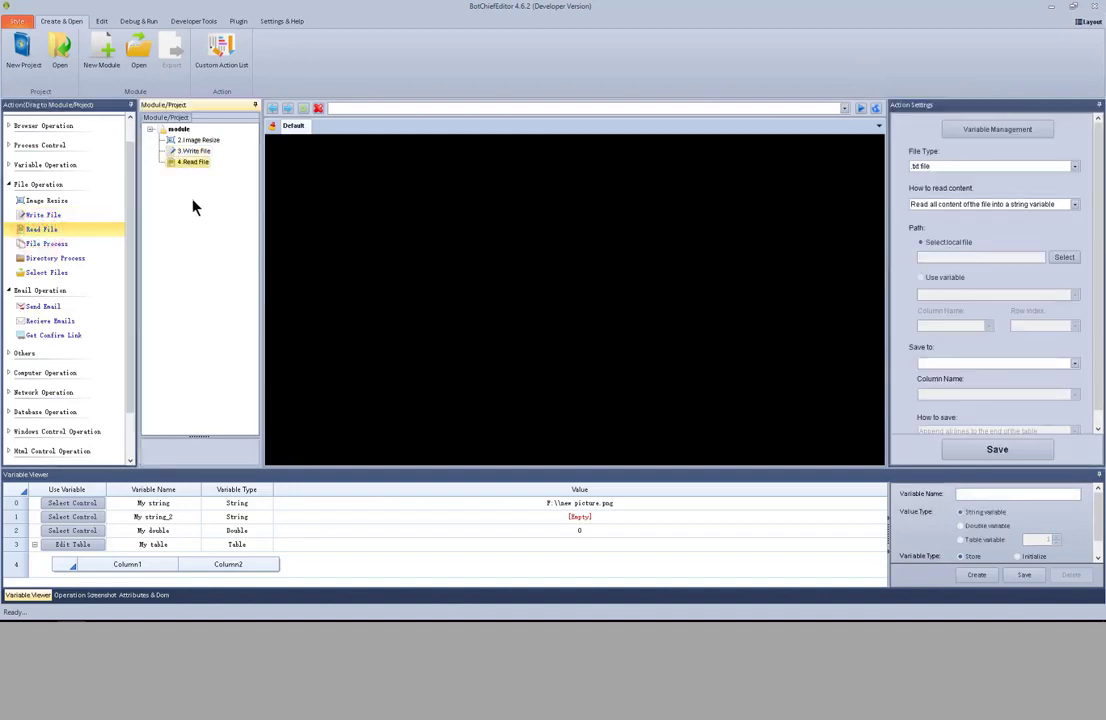
{"action": "left_click", "coordinate": [1073, 166]}
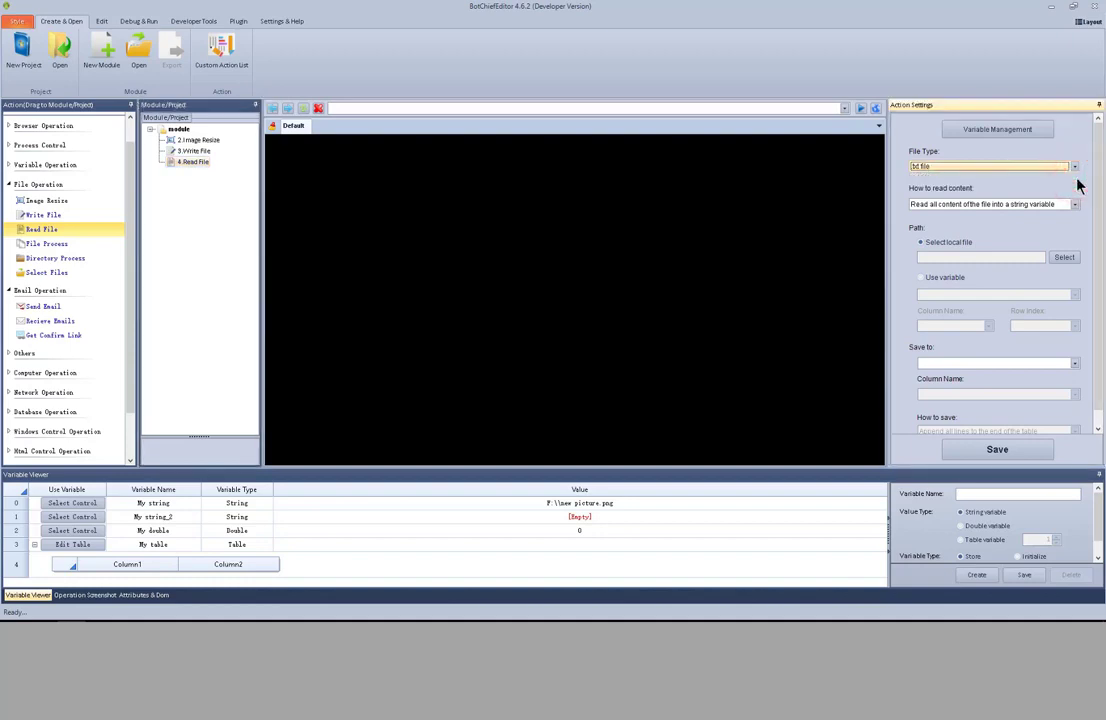
{"action": "left_click", "coordinate": [1077, 205]}
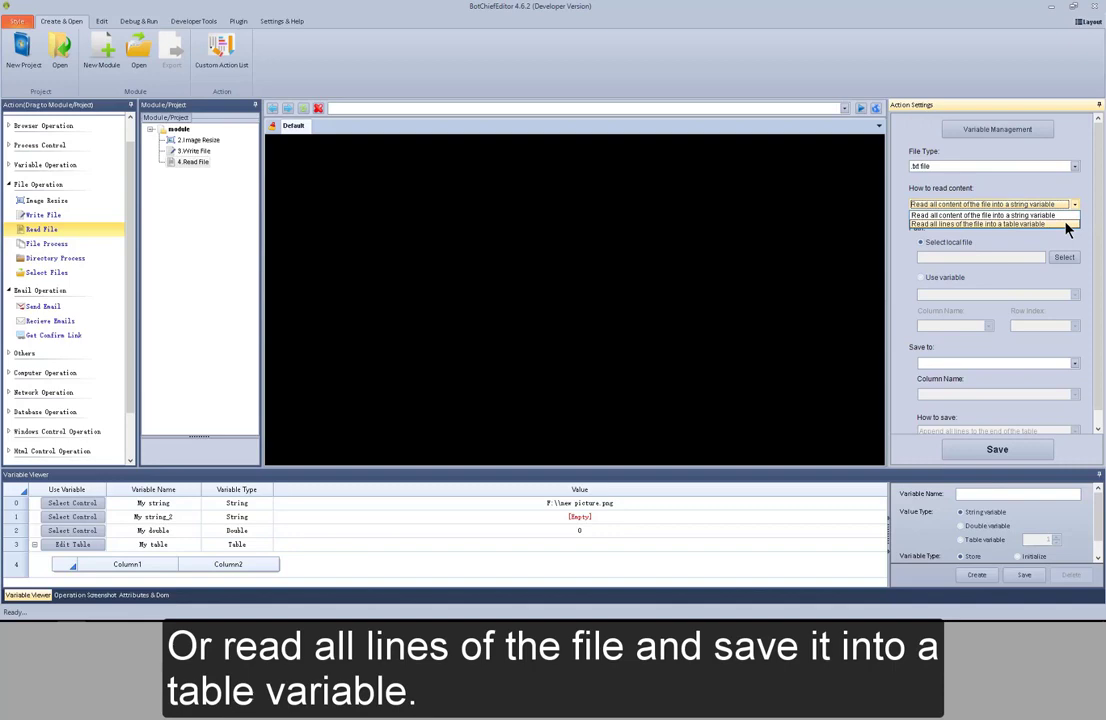
{"action": "left_click", "coordinate": [1076, 205]}
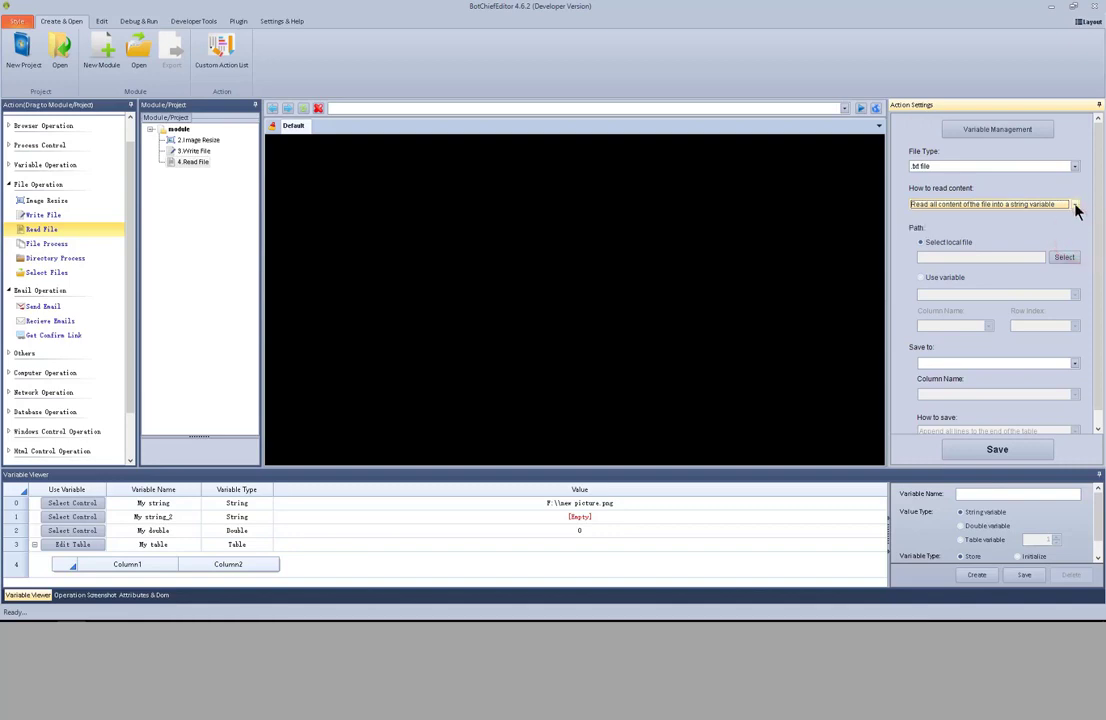
{"action": "left_click", "coordinate": [1062, 259]}
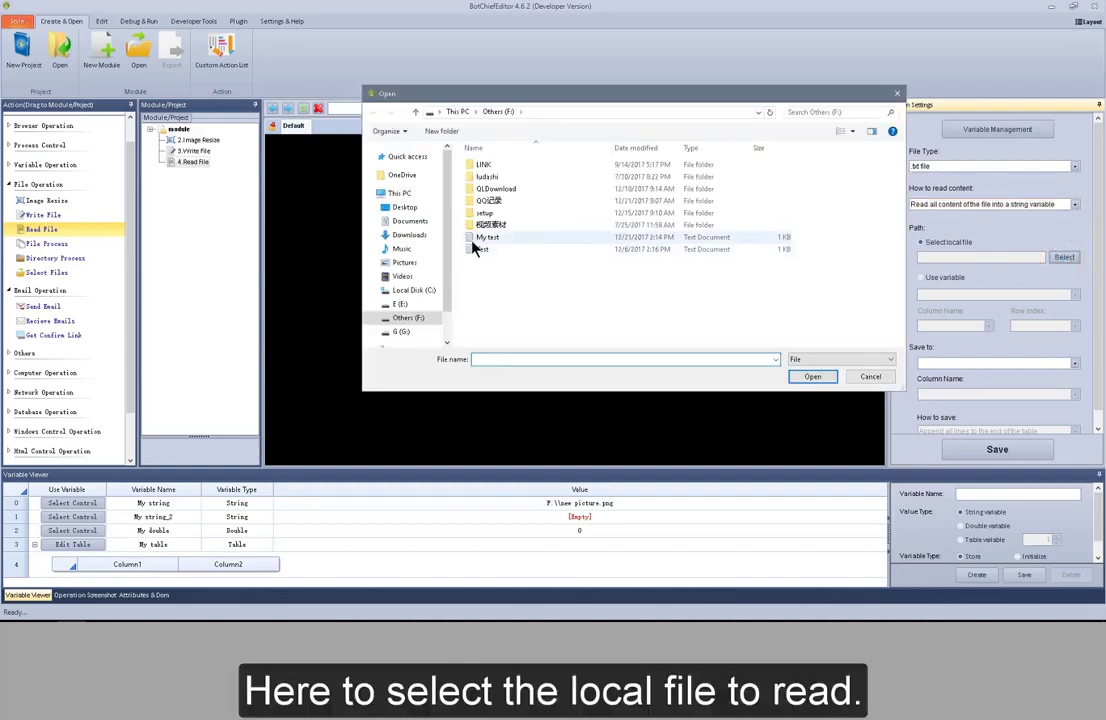
Step: Read F:\My test.txt into My string_2 and save the Read File settings
{"action": "left_click", "coordinate": [480, 239]}
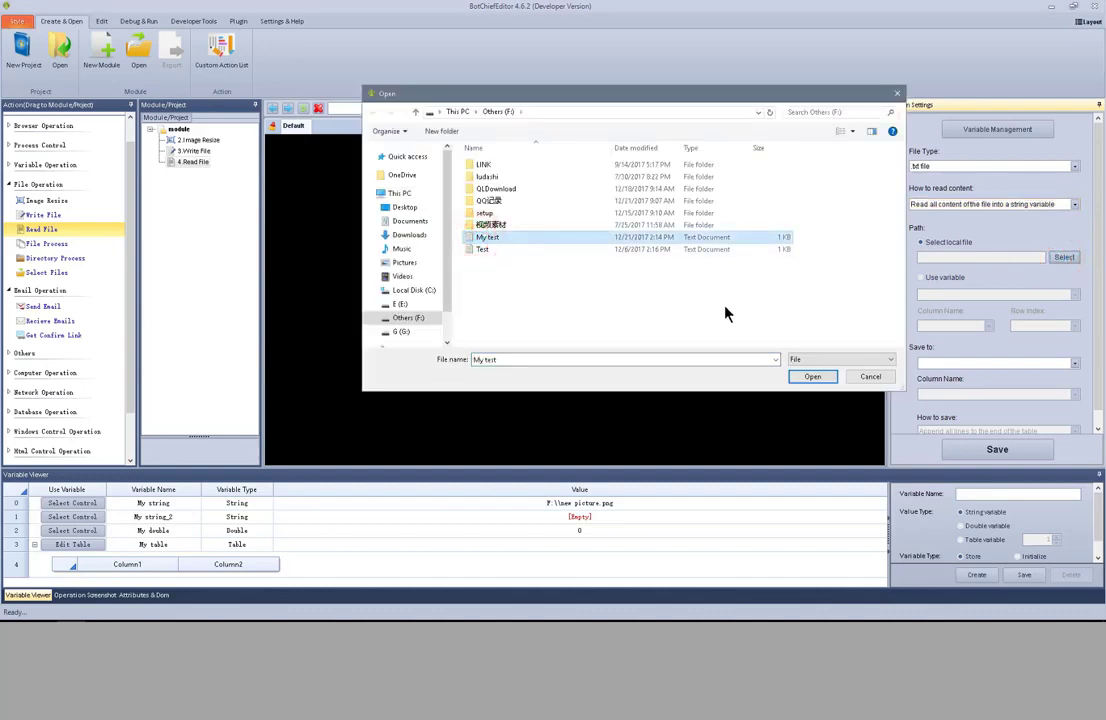
{"action": "left_click", "coordinate": [813, 377]}
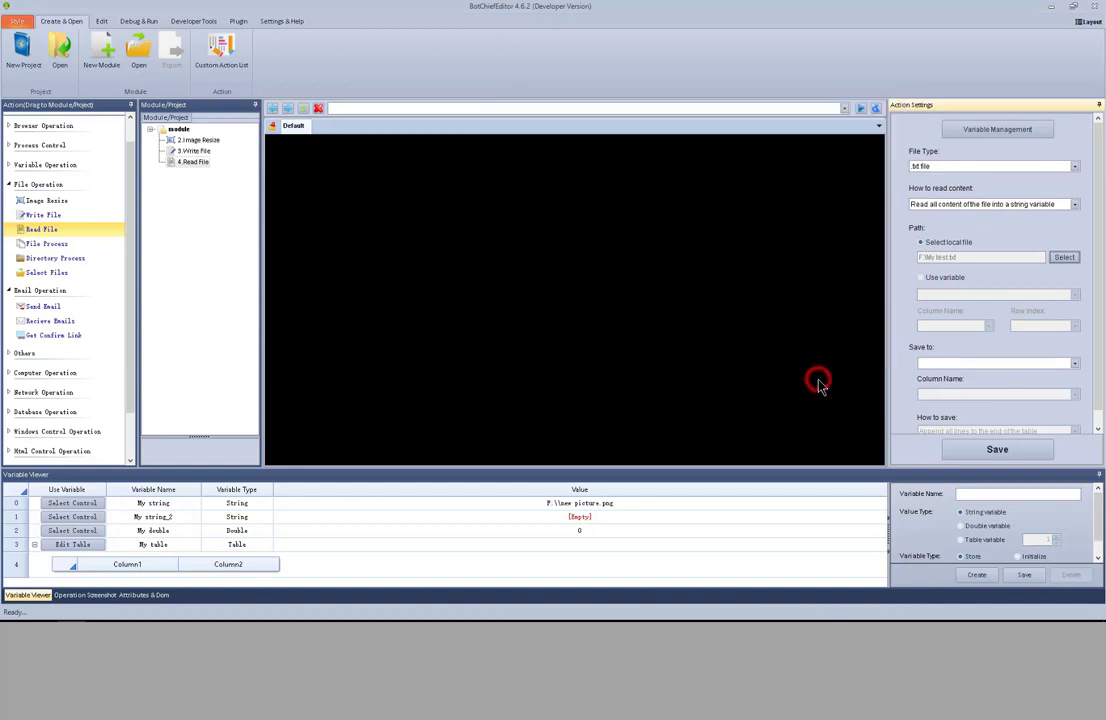
{"action": "left_click", "coordinate": [1095, 430]}
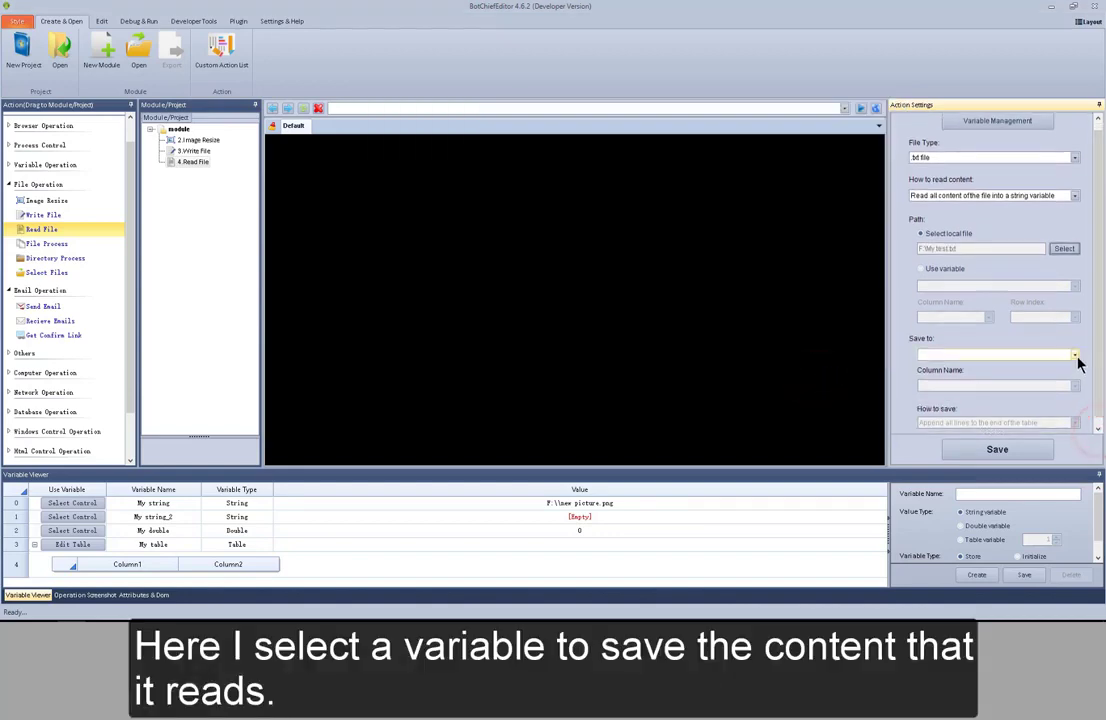
{"action": "left_click", "coordinate": [1076, 356]}
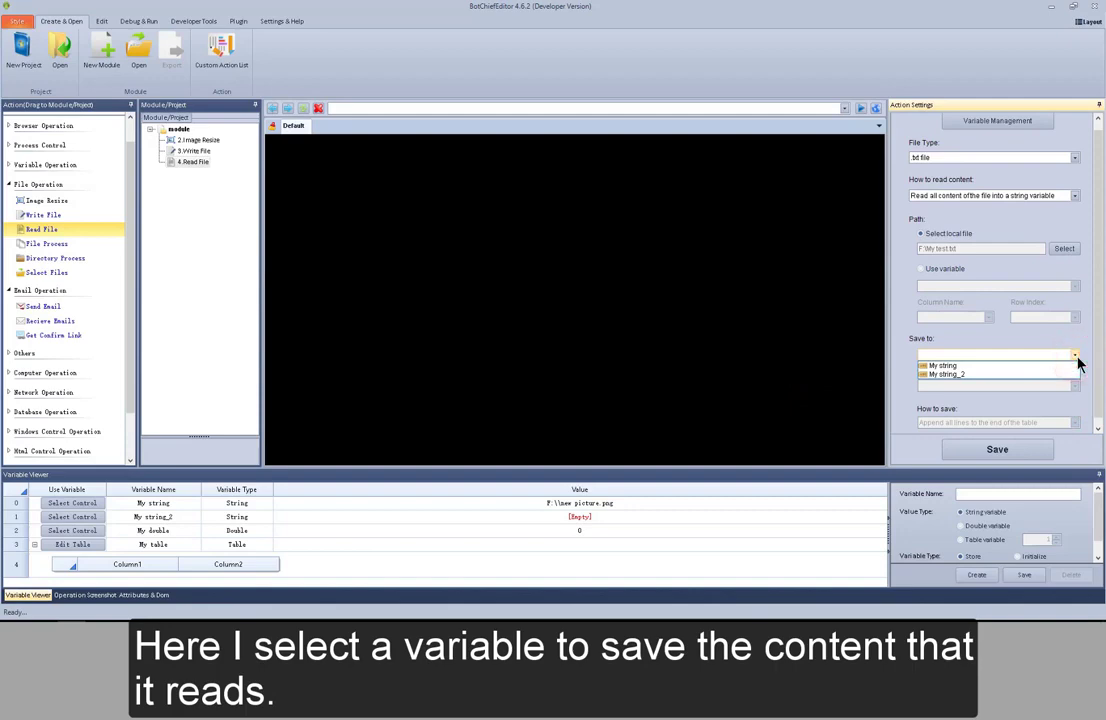
{"action": "left_click", "coordinate": [1056, 374]}
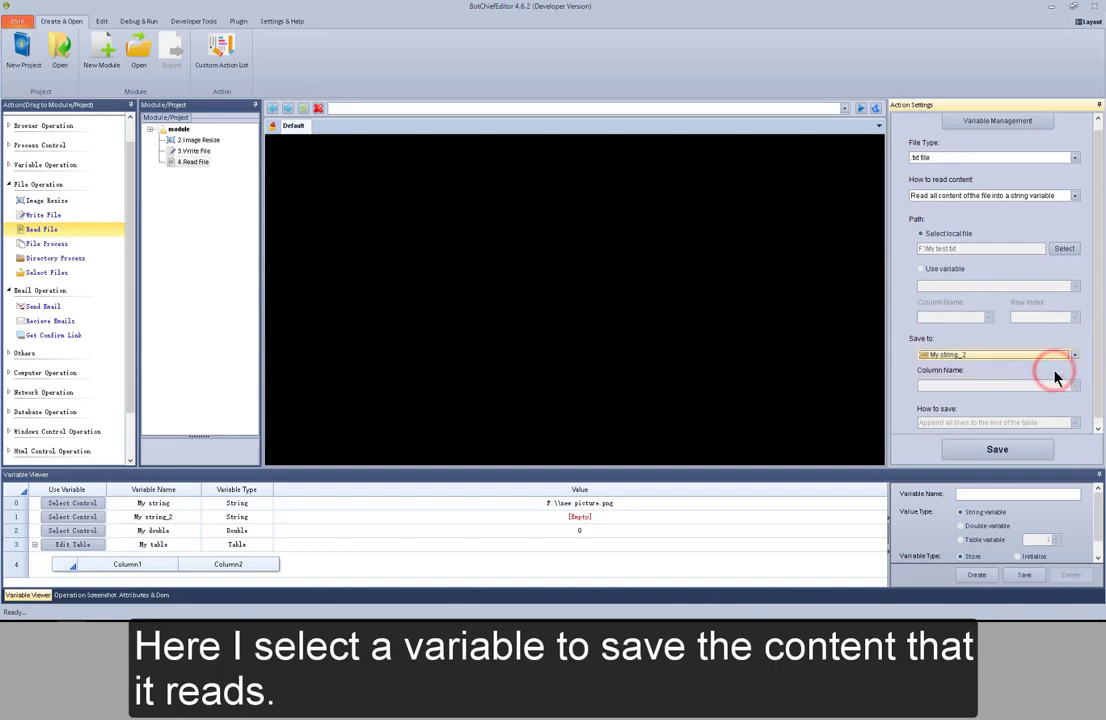
{"action": "left_click", "coordinate": [1020, 451]}
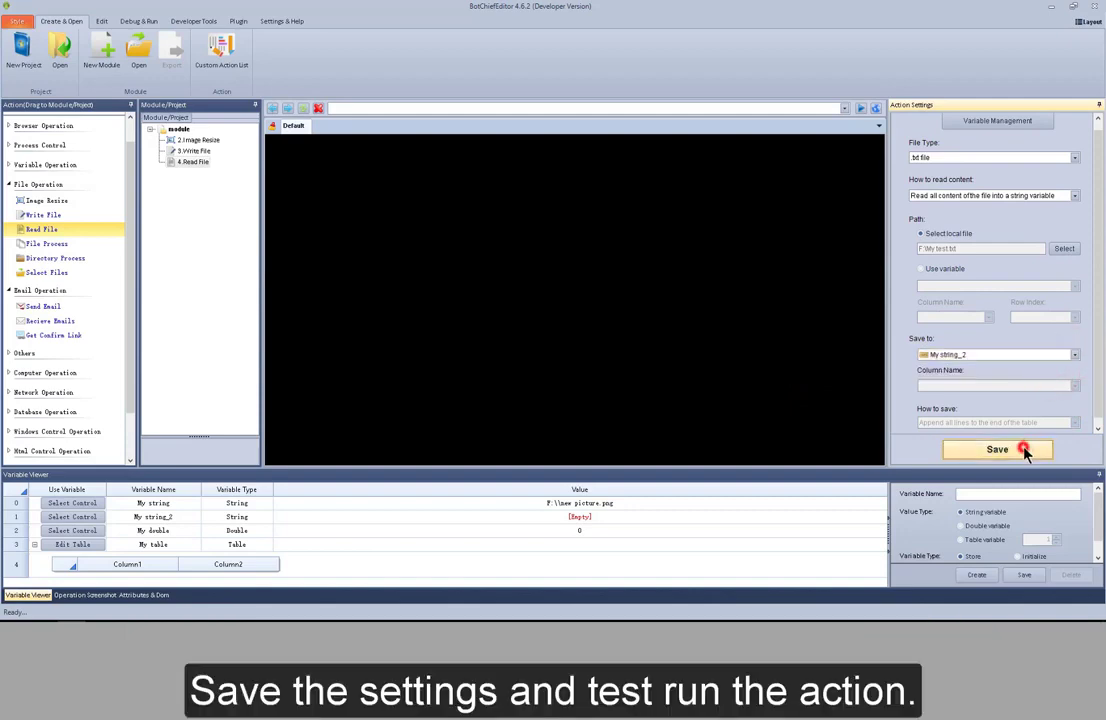
Step: Test-run 4.Read File and check My string_2 holds 'This is my first test.'
{"action": "right_click", "coordinate": [196, 165]}
{"action": "left_click", "coordinate": [207, 168]}
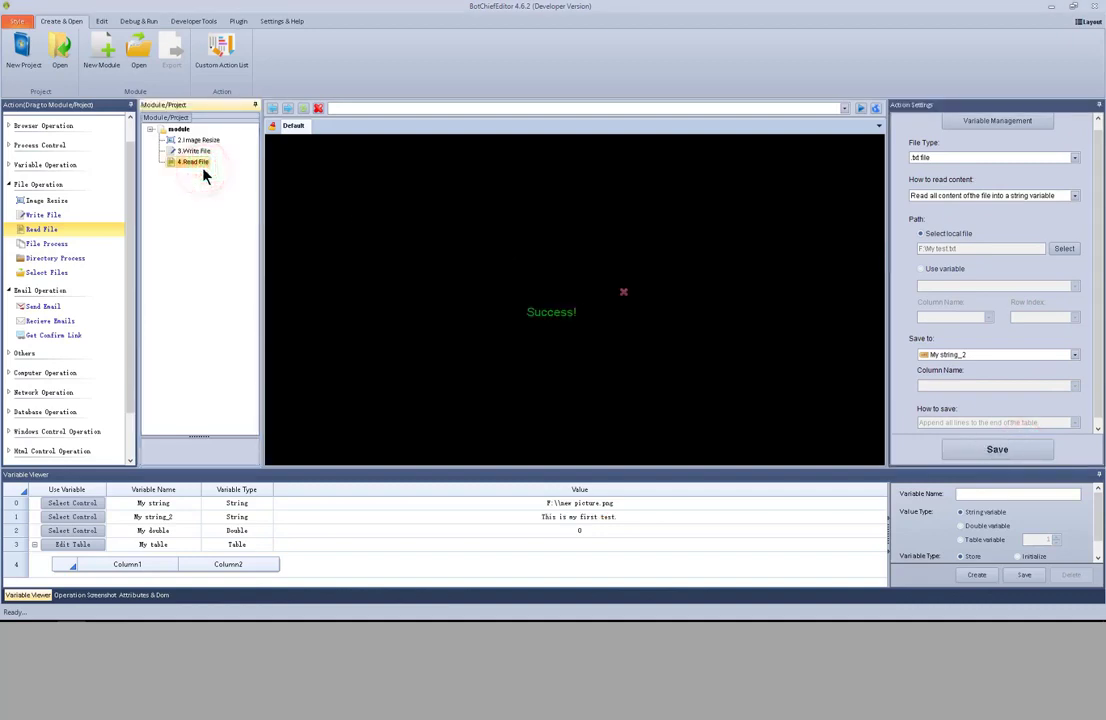
{"action": "left_click", "coordinate": [553, 518]}
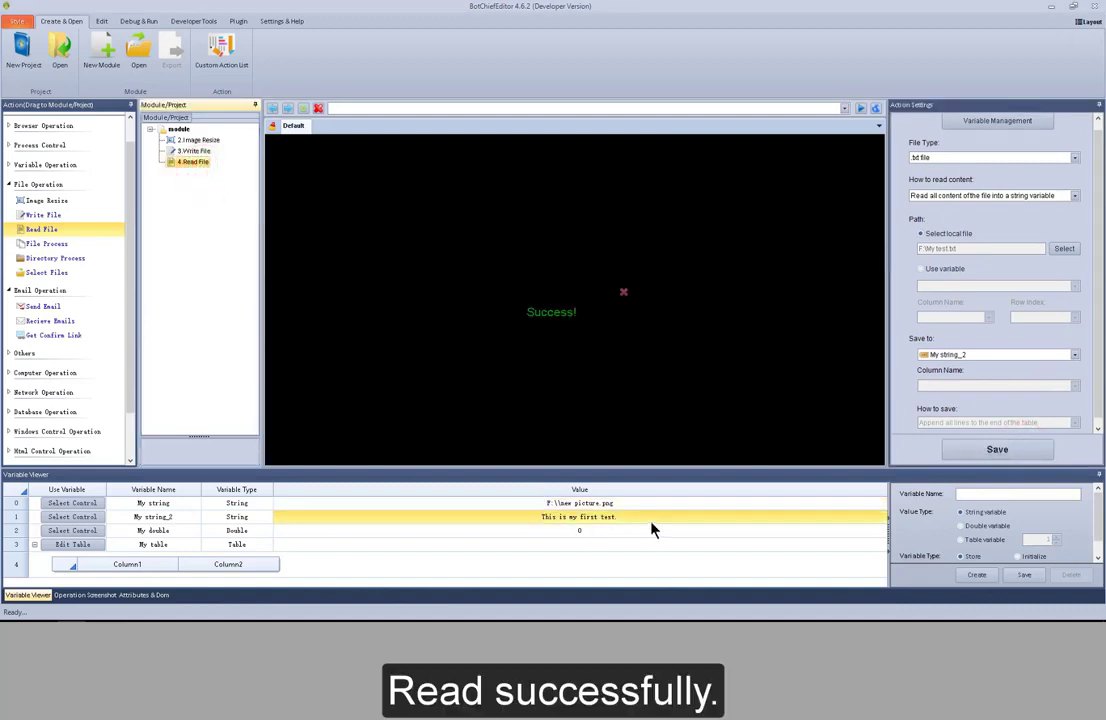
Step: Make Read File load all lines into My table's Column1, appending, save, and choose Test.txt
{"action": "left_click", "coordinate": [1076, 197]}
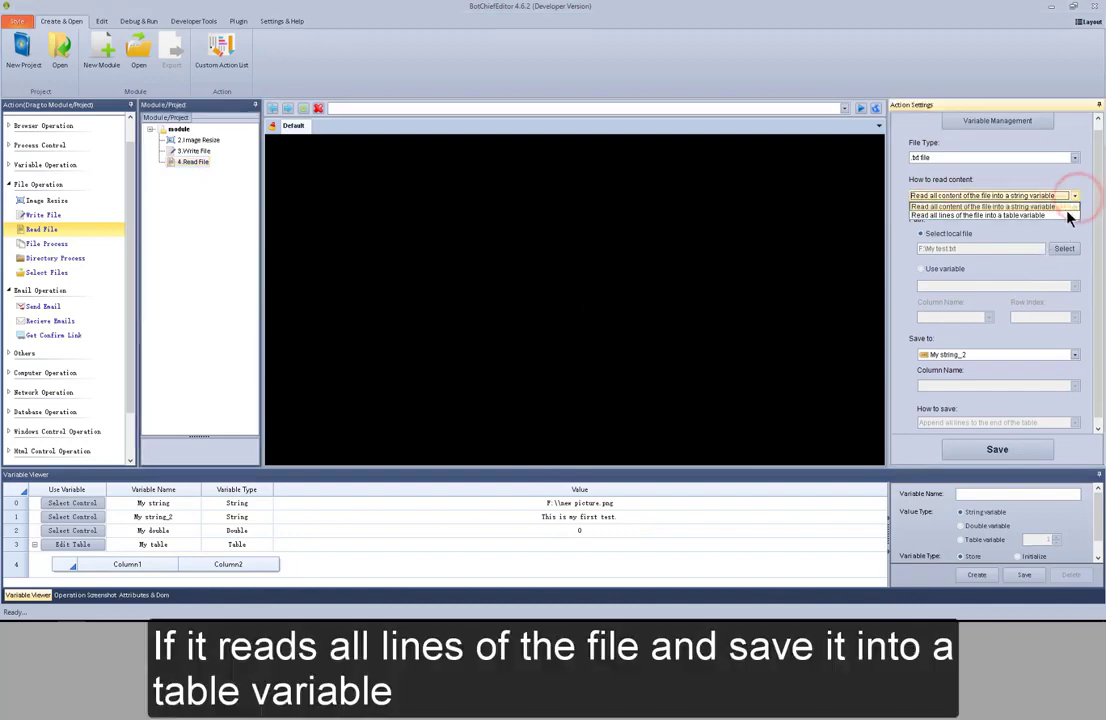
{"action": "left_click", "coordinate": [1068, 216]}
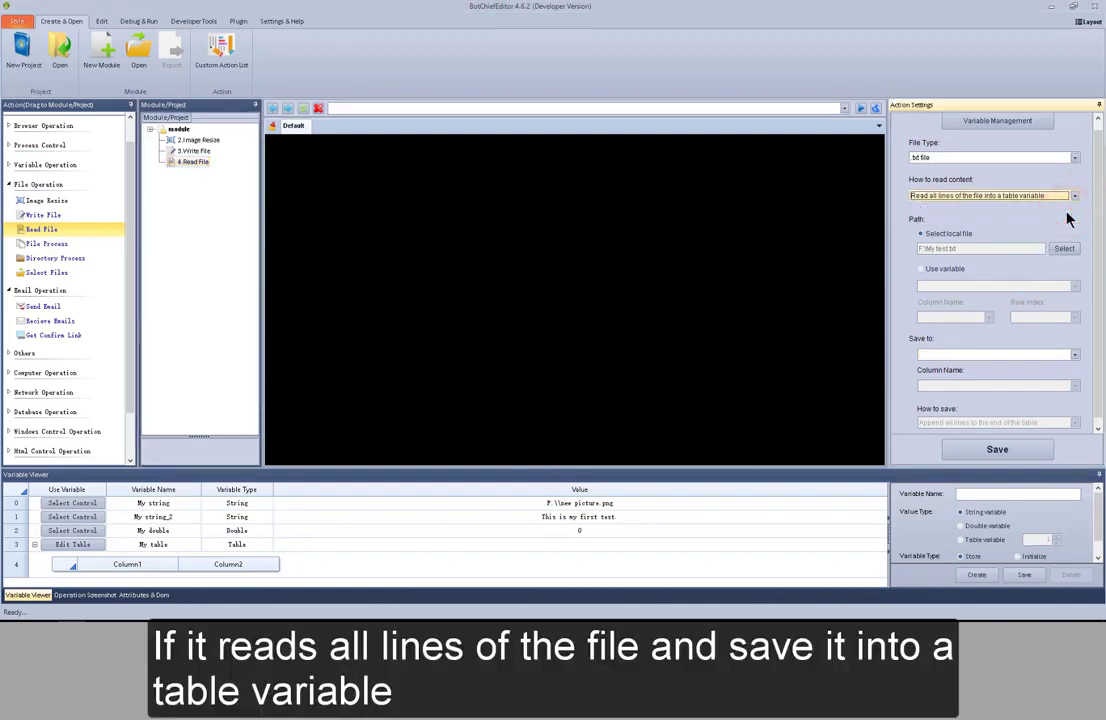
{"action": "left_click", "coordinate": [1074, 354]}
{"action": "left_click", "coordinate": [1069, 365]}
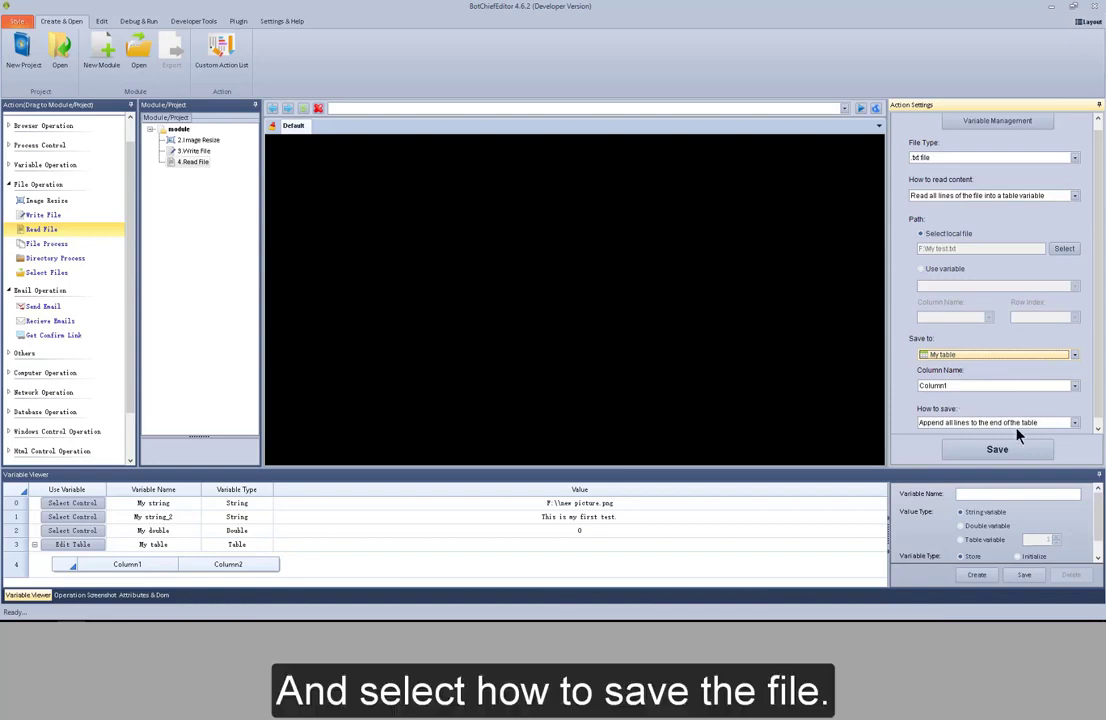
{"action": "left_click", "coordinate": [1075, 423]}
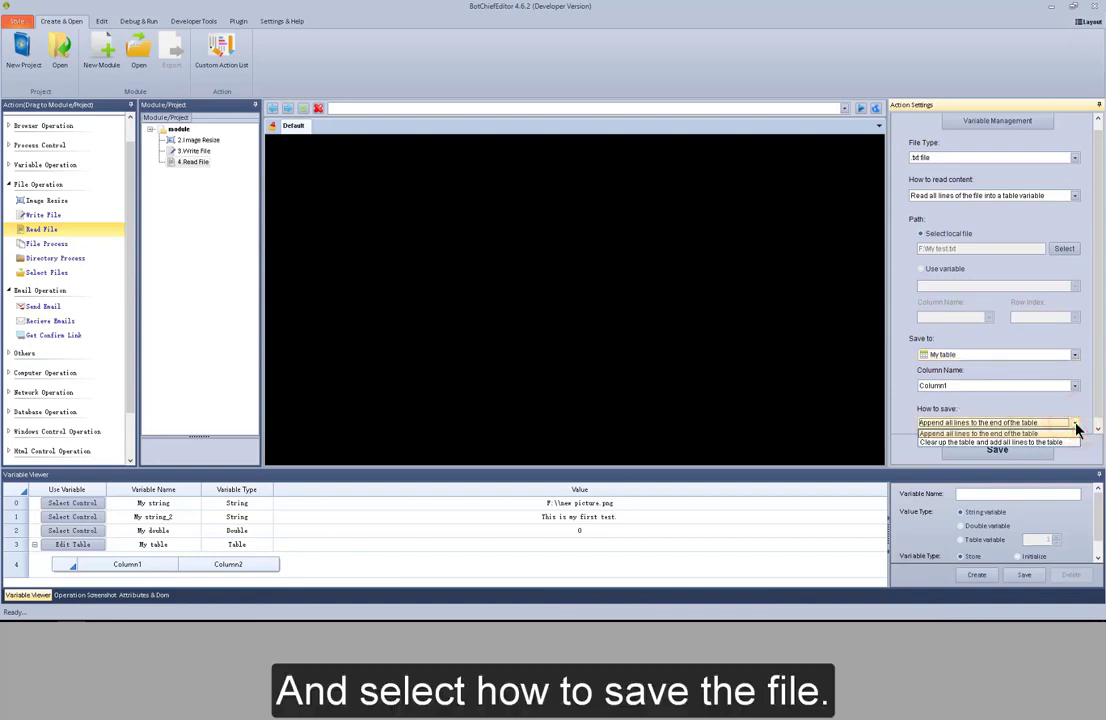
{"action": "left_click", "coordinate": [1076, 425]}
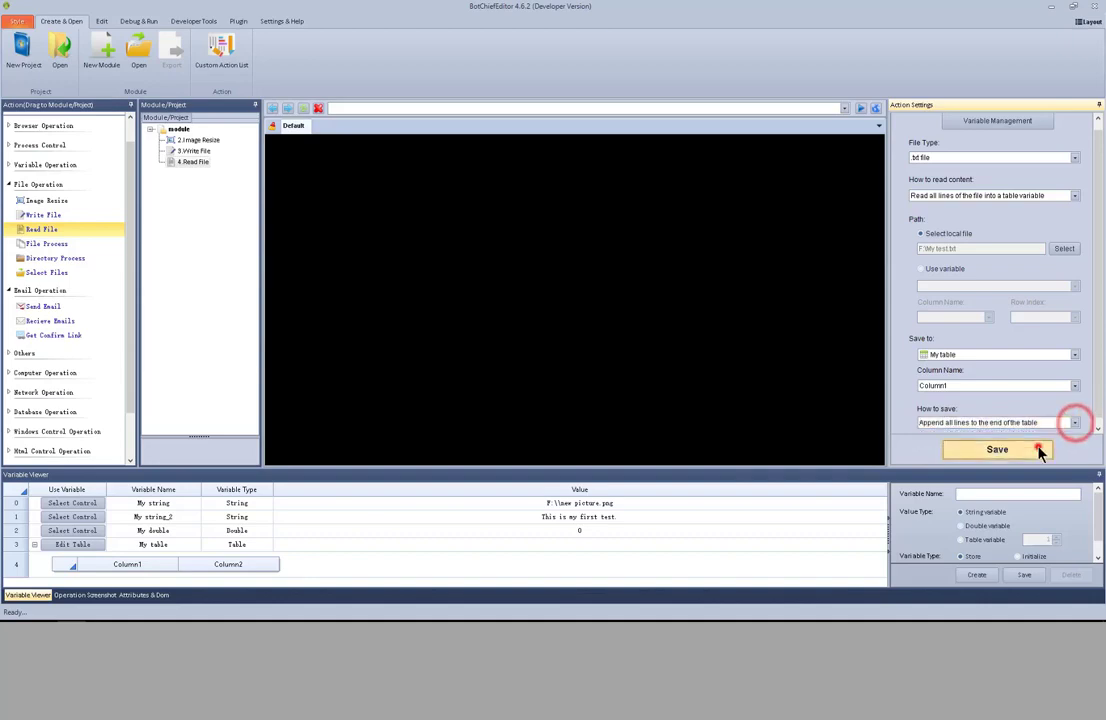
{"action": "left_click", "coordinate": [1040, 448]}
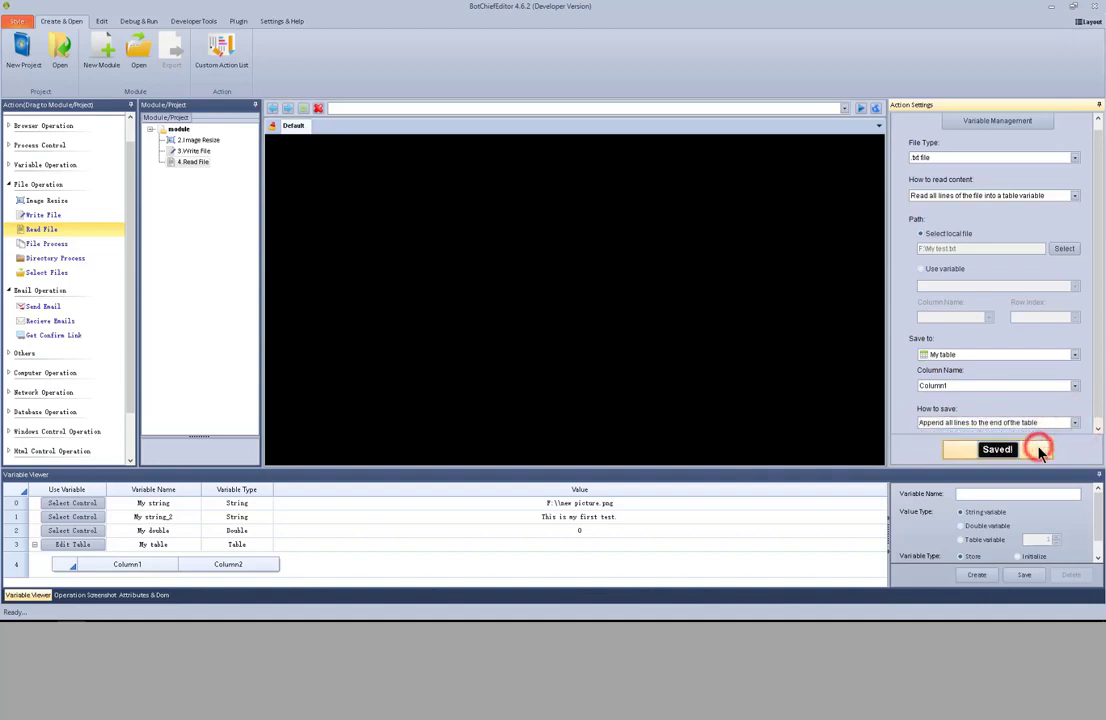
{"action": "left_click", "coordinate": [1064, 250]}
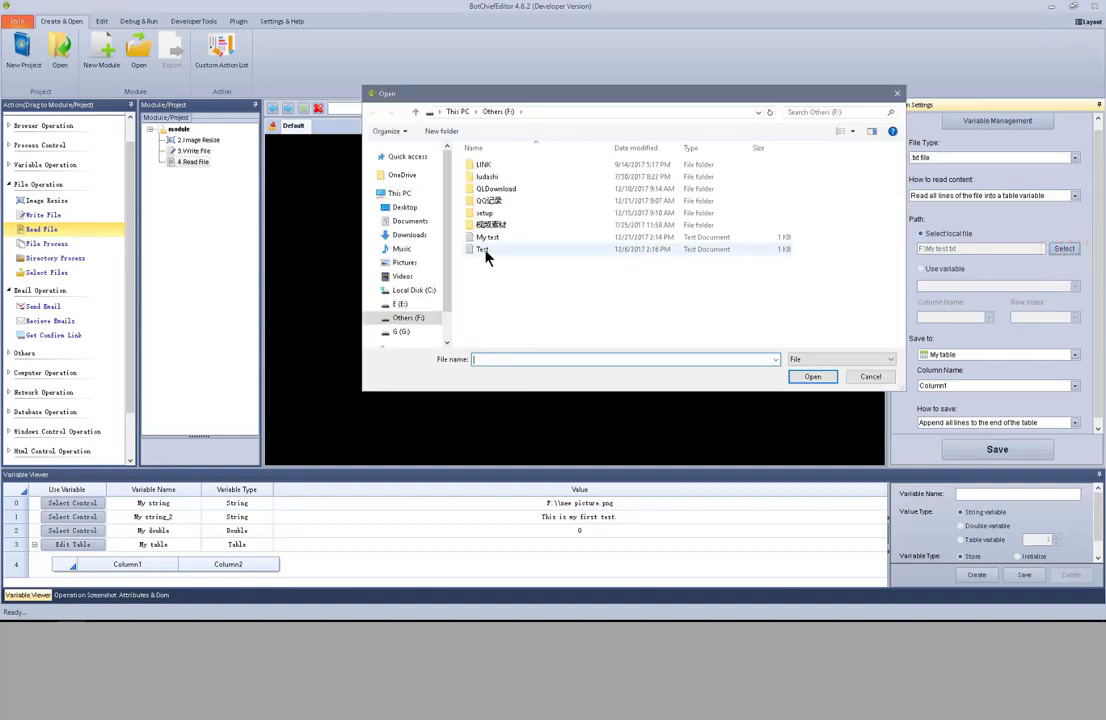
{"action": "double_click", "coordinate": [485, 252]}
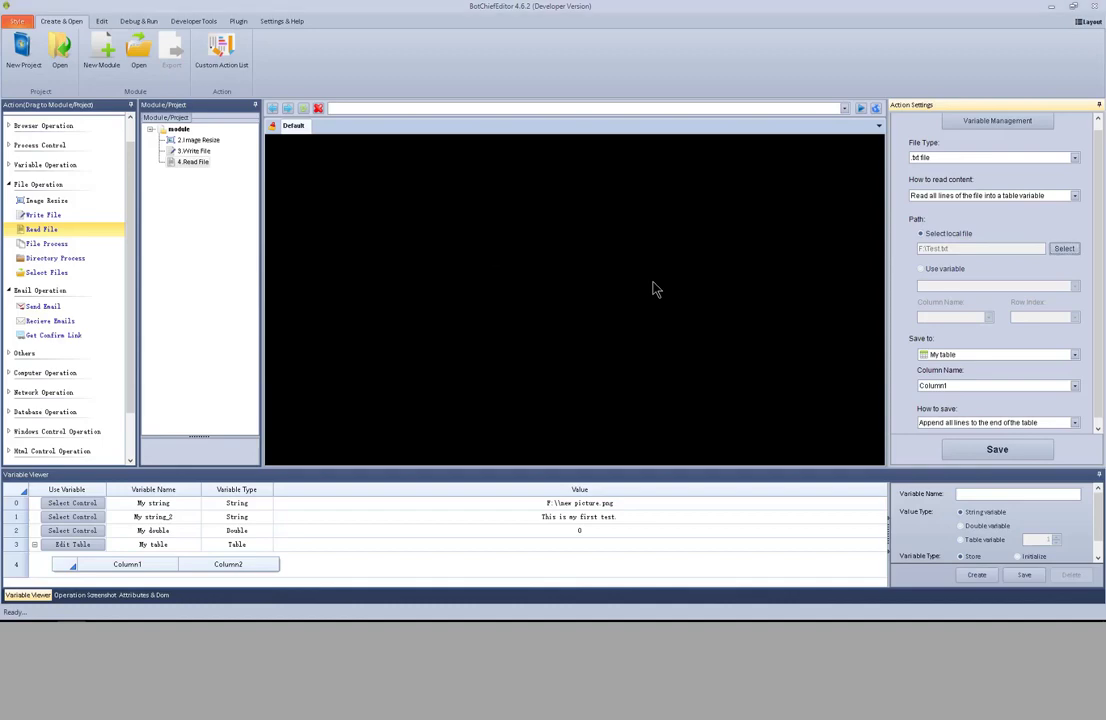
Step: Check the three lines of F:\Test.txt in Notepad, then close Notepad and File Explorer
{"action": "key", "text": "super+e"}
{"action": "left_click", "coordinate": [415, 330]}
{"action": "double_click", "coordinate": [415, 330]}
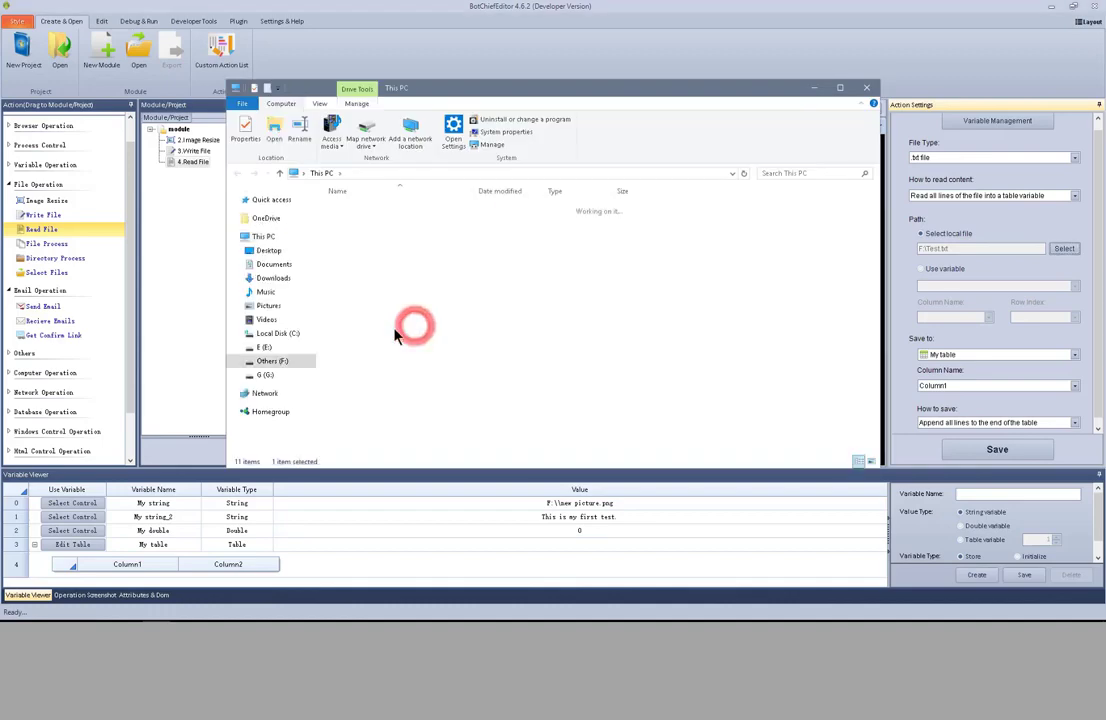
{"action": "left_click", "coordinate": [356, 330]}
{"action": "double_click", "coordinate": [354, 331]}
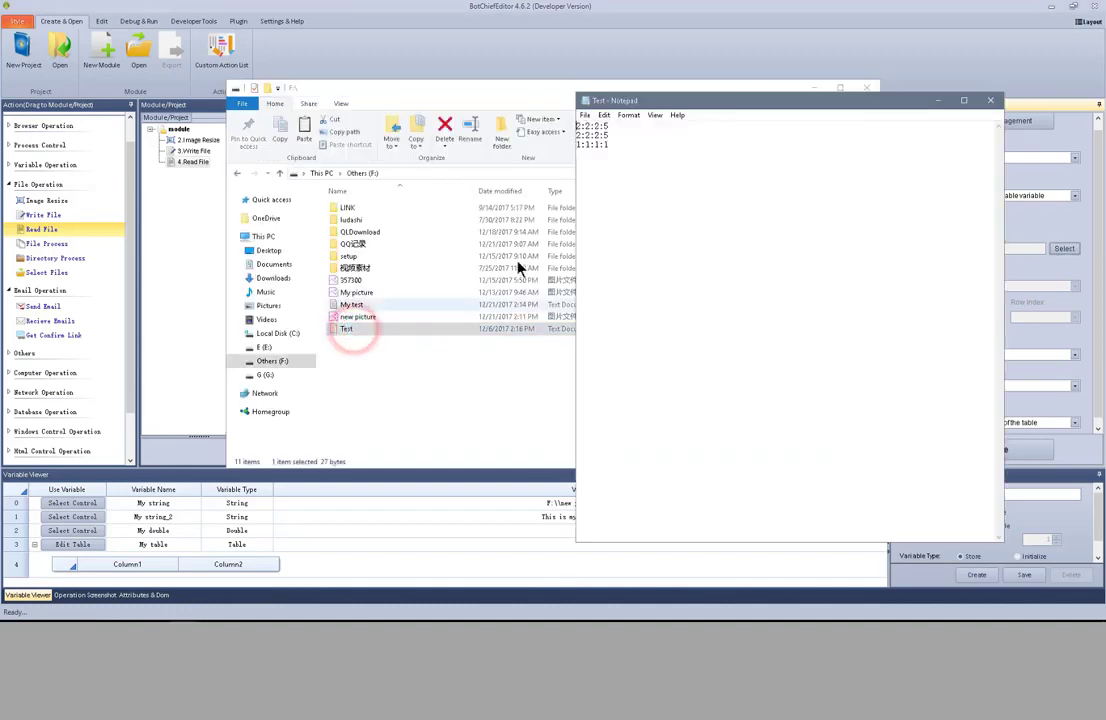
{"action": "left_click_drag", "start_coordinate": [643, 156], "coordinate": [578, 126]}
{"action": "left_click", "coordinate": [766, 167]}
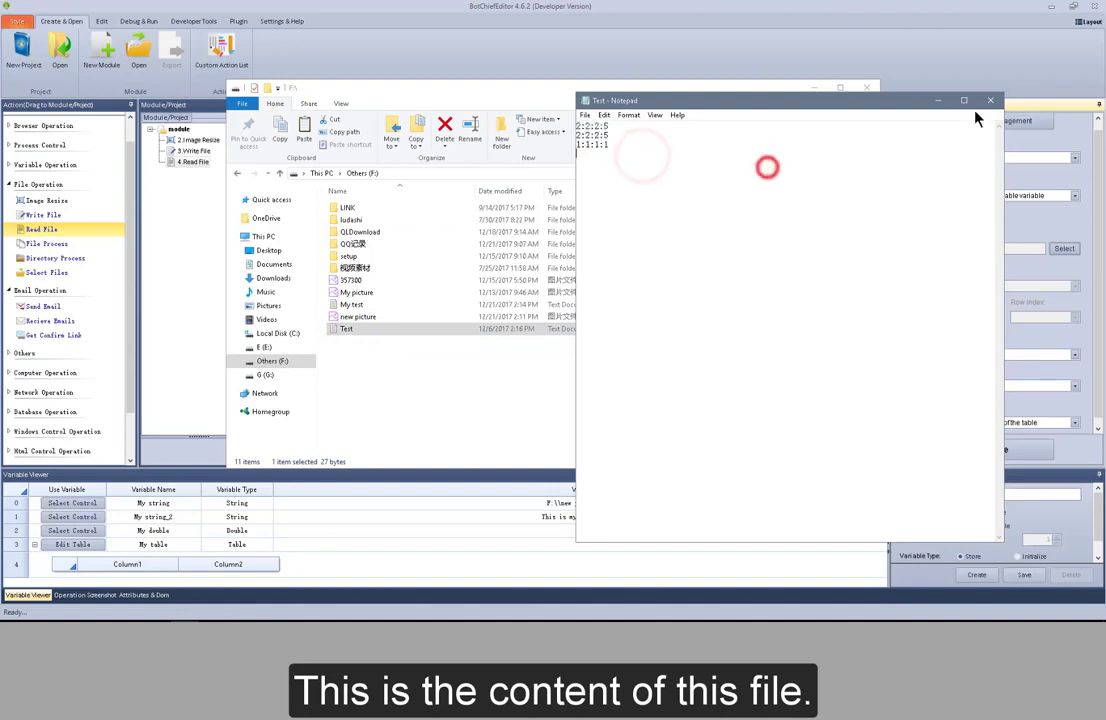
{"action": "left_click", "coordinate": [990, 100]}
{"action": "left_click", "coordinate": [867, 88]}
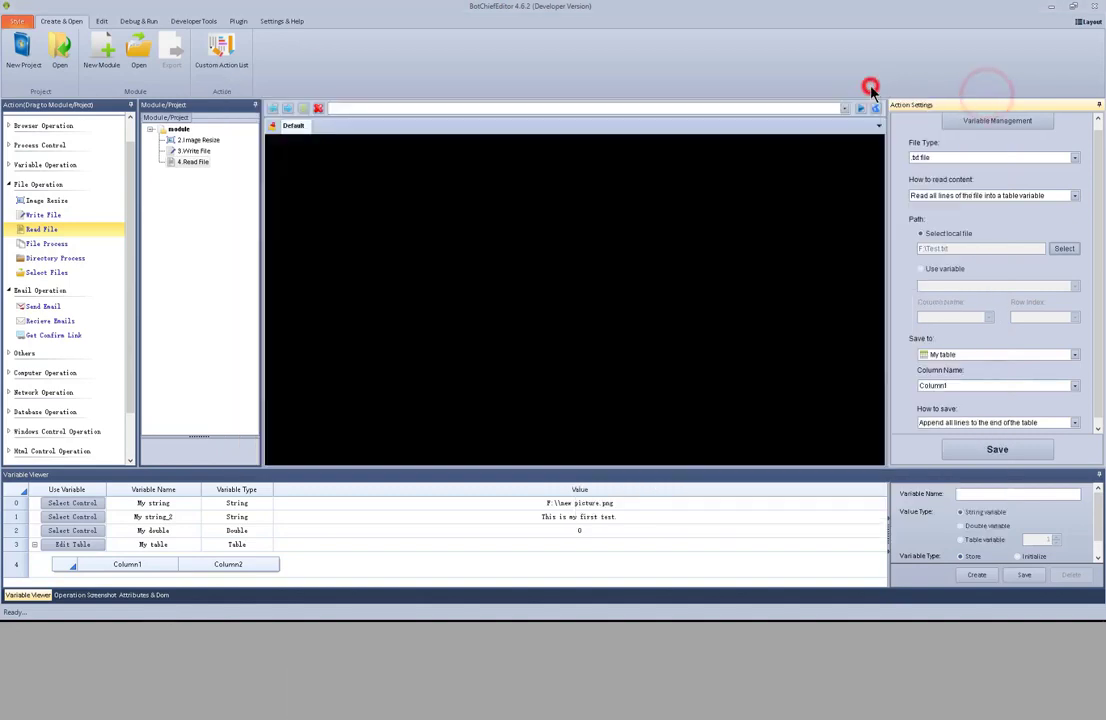
Step: Save and run Read File to fill My table's Column1, then add a File Process step
{"action": "left_click", "coordinate": [1012, 450]}
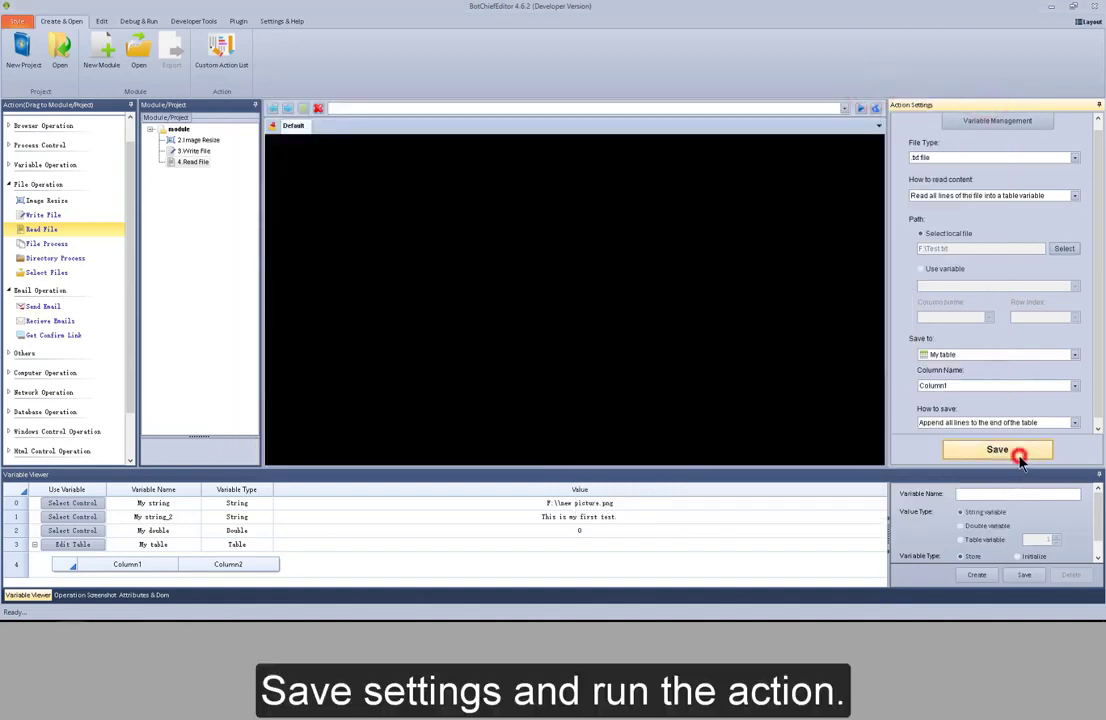
{"action": "right_click", "coordinate": [194, 162]}
{"action": "left_click", "coordinate": [208, 166]}
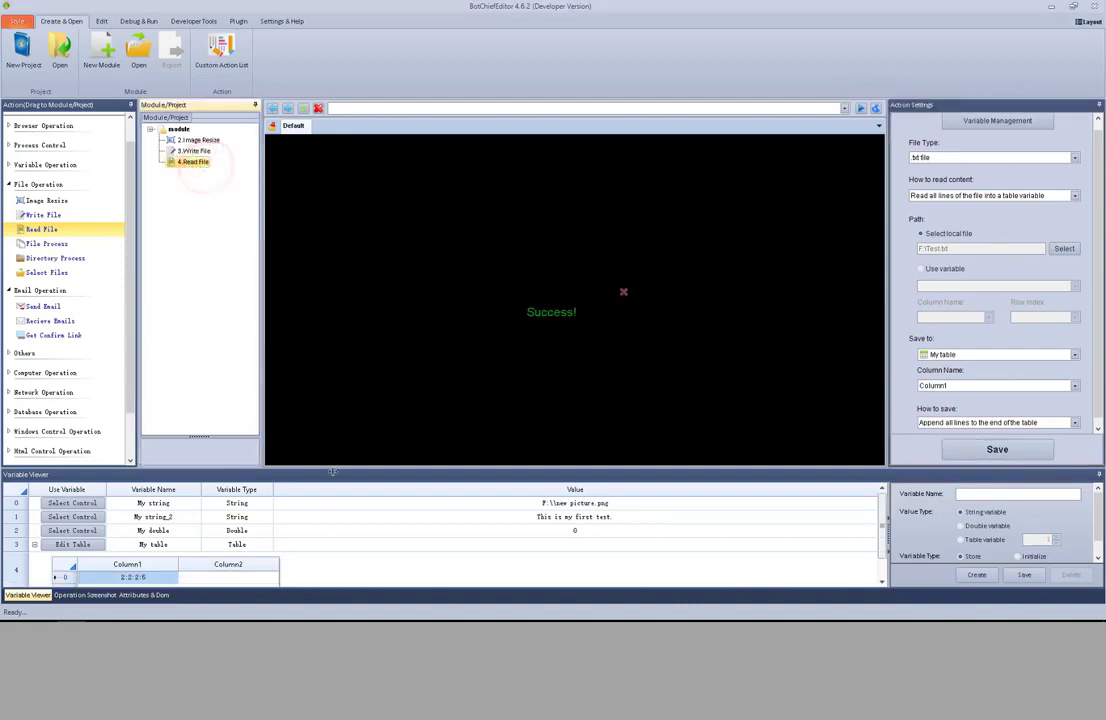
{"action": "left_click", "coordinate": [880, 538]}
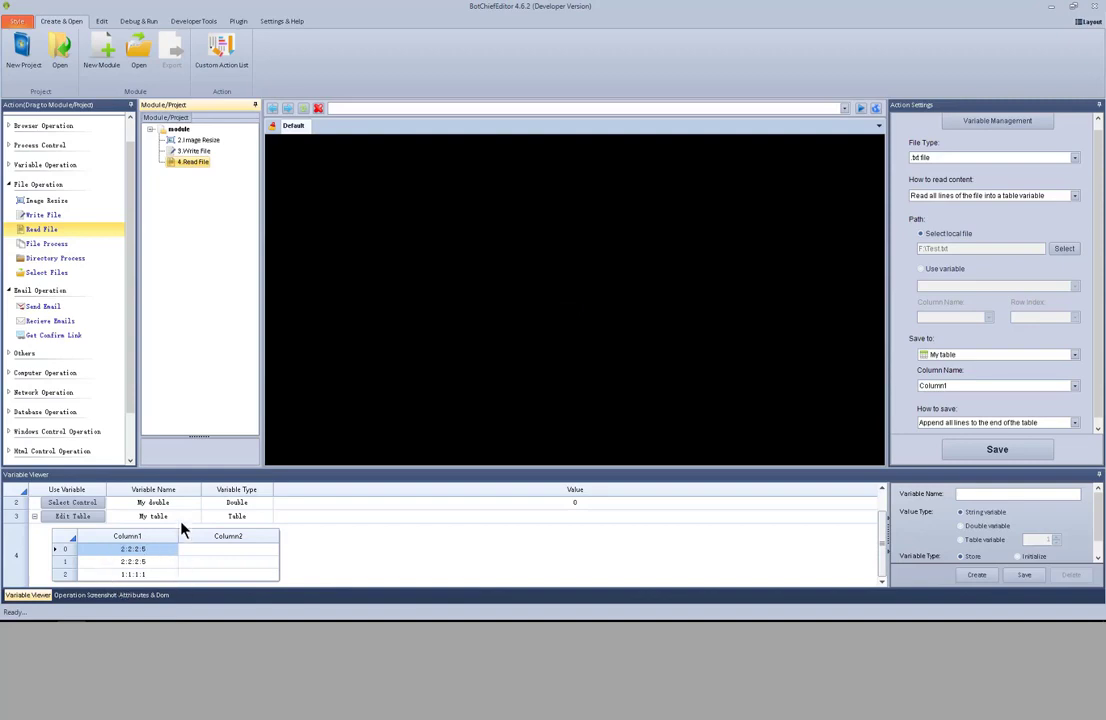
{"action": "left_click_drag", "start_coordinate": [62, 243], "coordinate": [178, 200]}
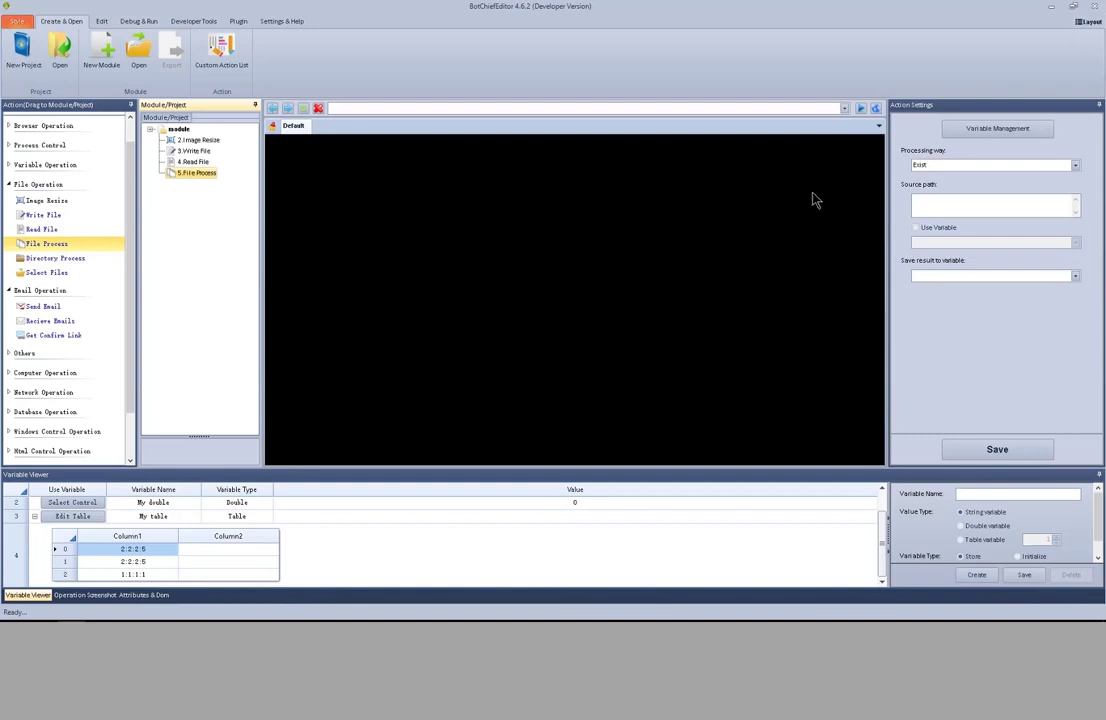
Step: Keep File Process on Exist and store its result in My string
{"action": "left_click", "coordinate": [1075, 167]}
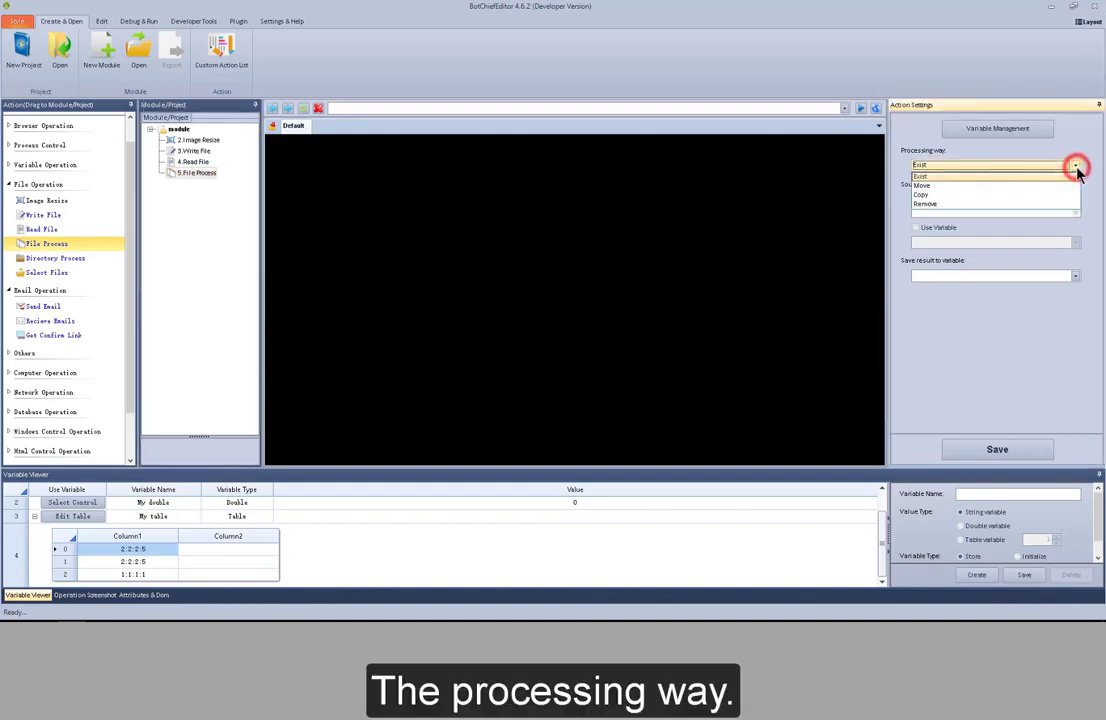
{"action": "left_click", "coordinate": [1077, 172]}
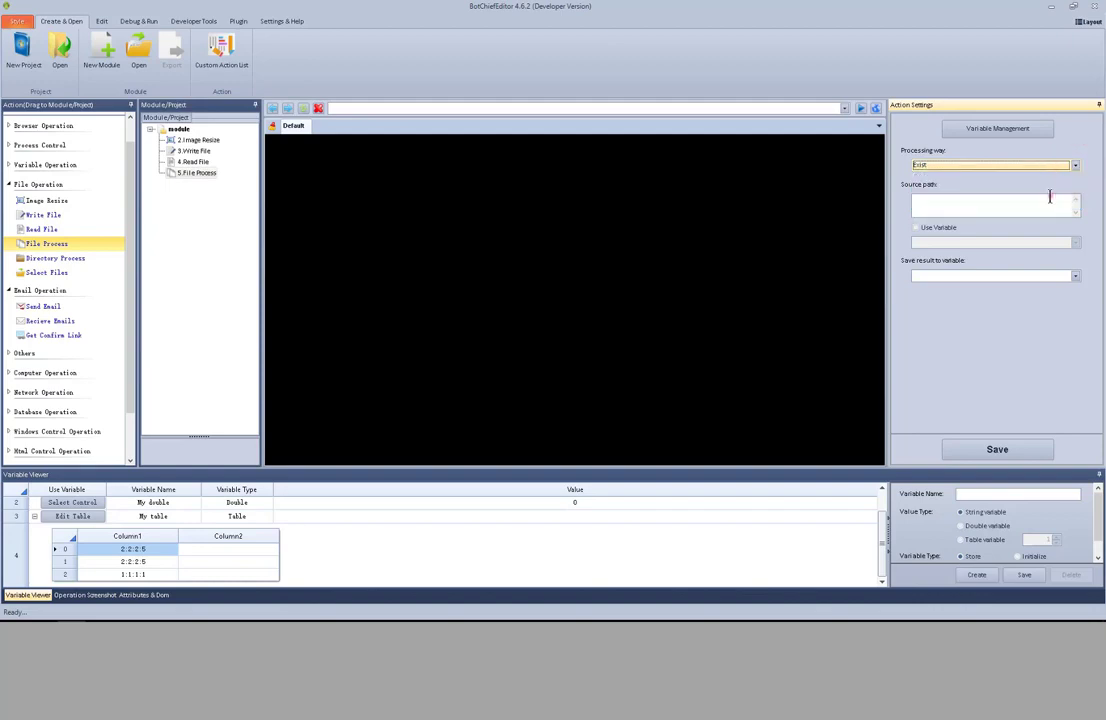
{"action": "left_click", "coordinate": [1050, 196]}
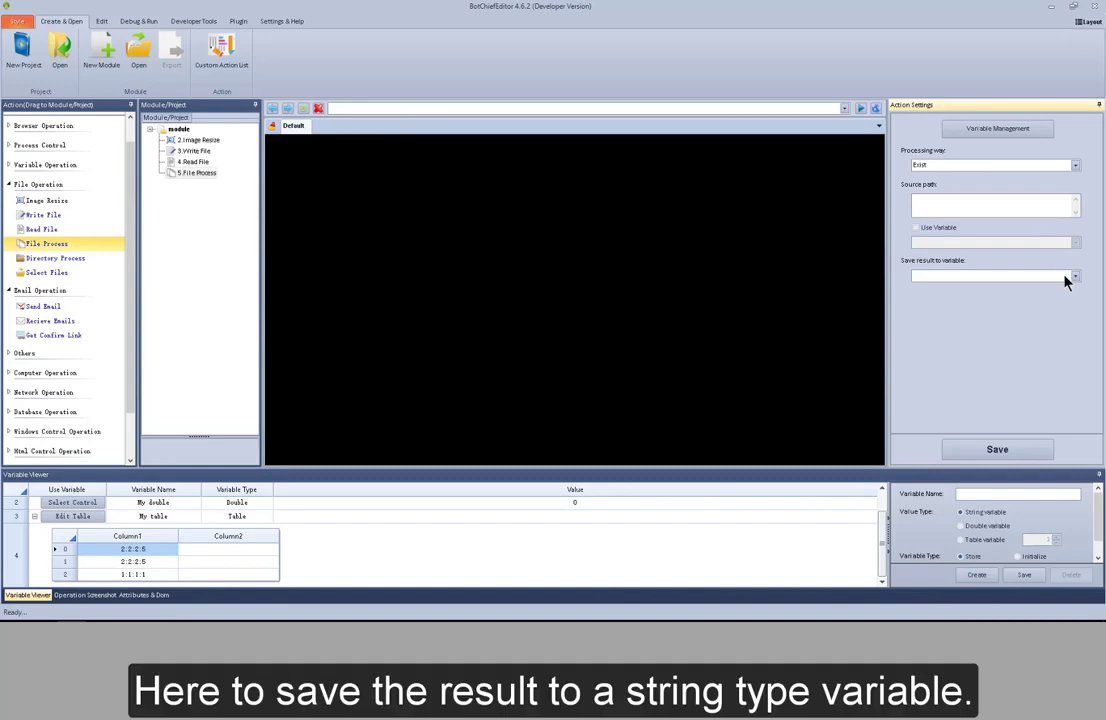
{"action": "left_click", "coordinate": [1074, 277]}
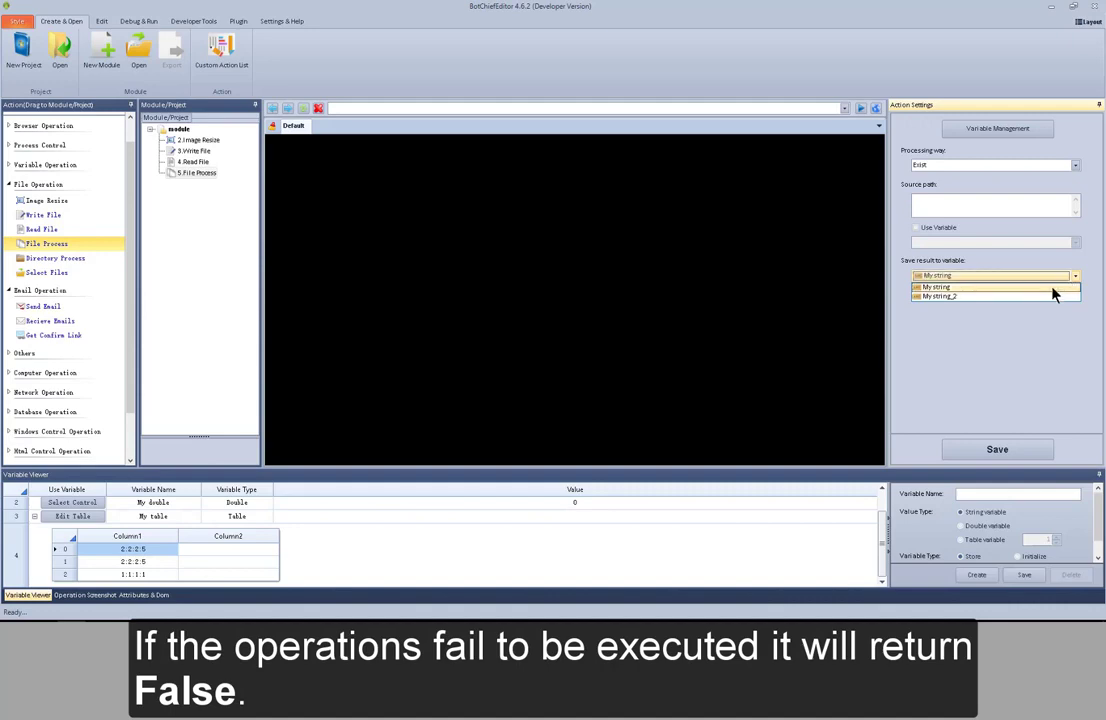
{"action": "left_click", "coordinate": [1052, 287]}
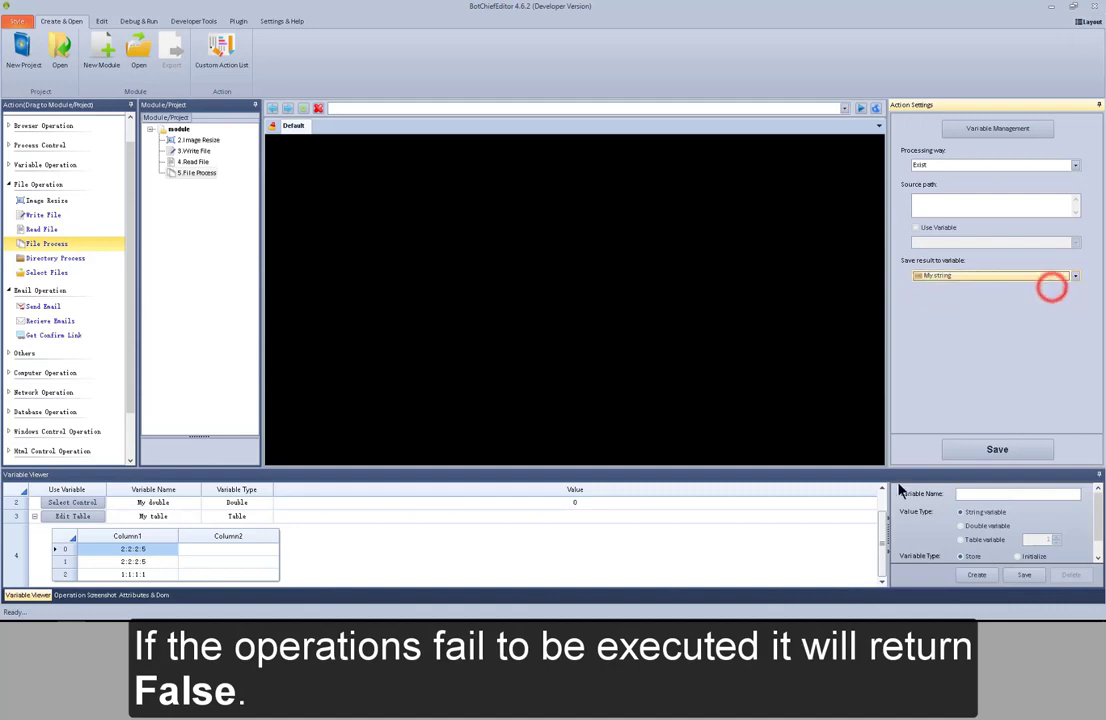
{"action": "left_click", "coordinate": [882, 524]}
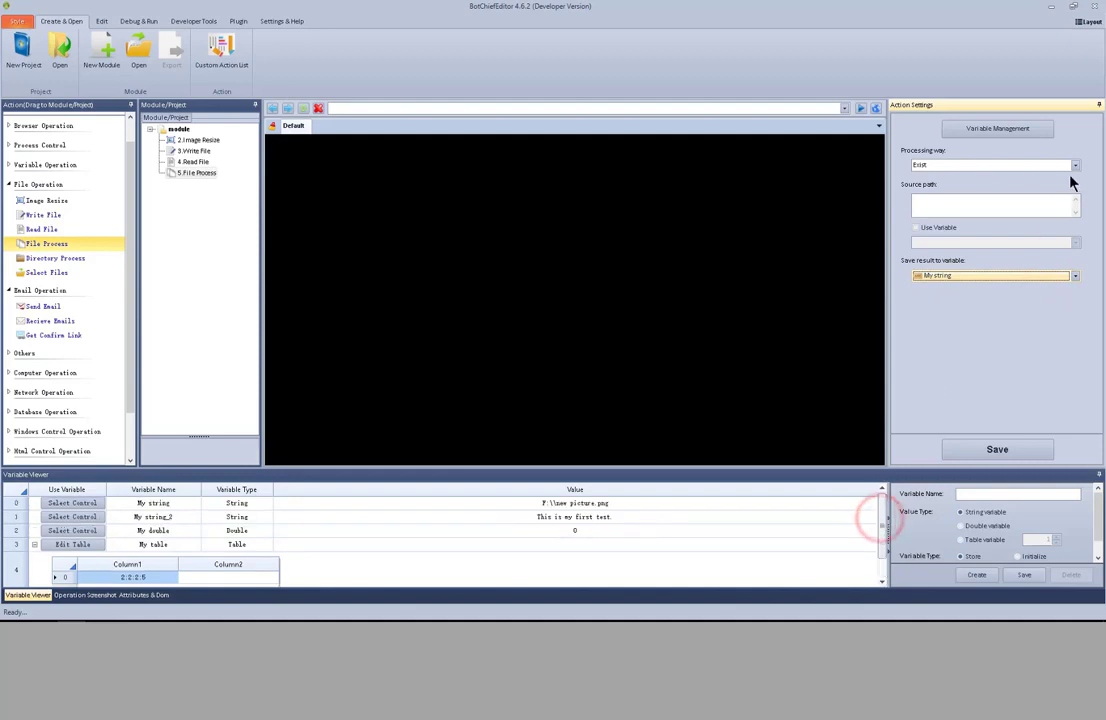
Step: Change the File Process processing way to Remove and bring up File Explorer
{"action": "left_click", "coordinate": [1075, 166]}
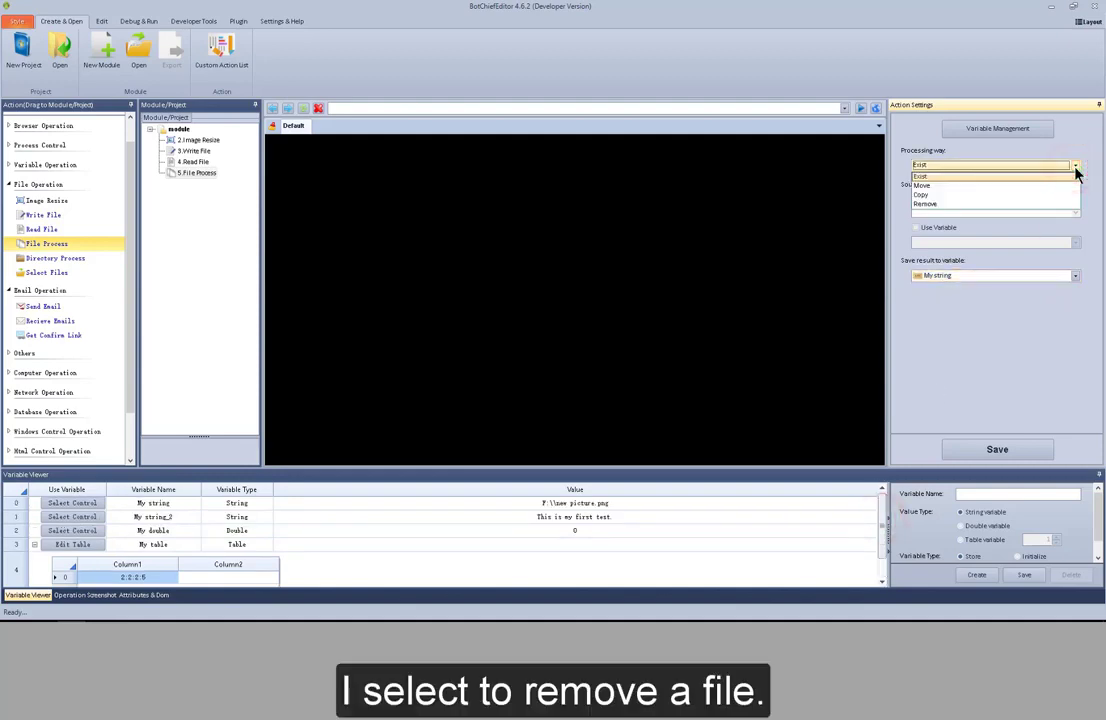
{"action": "left_click", "coordinate": [966, 204]}
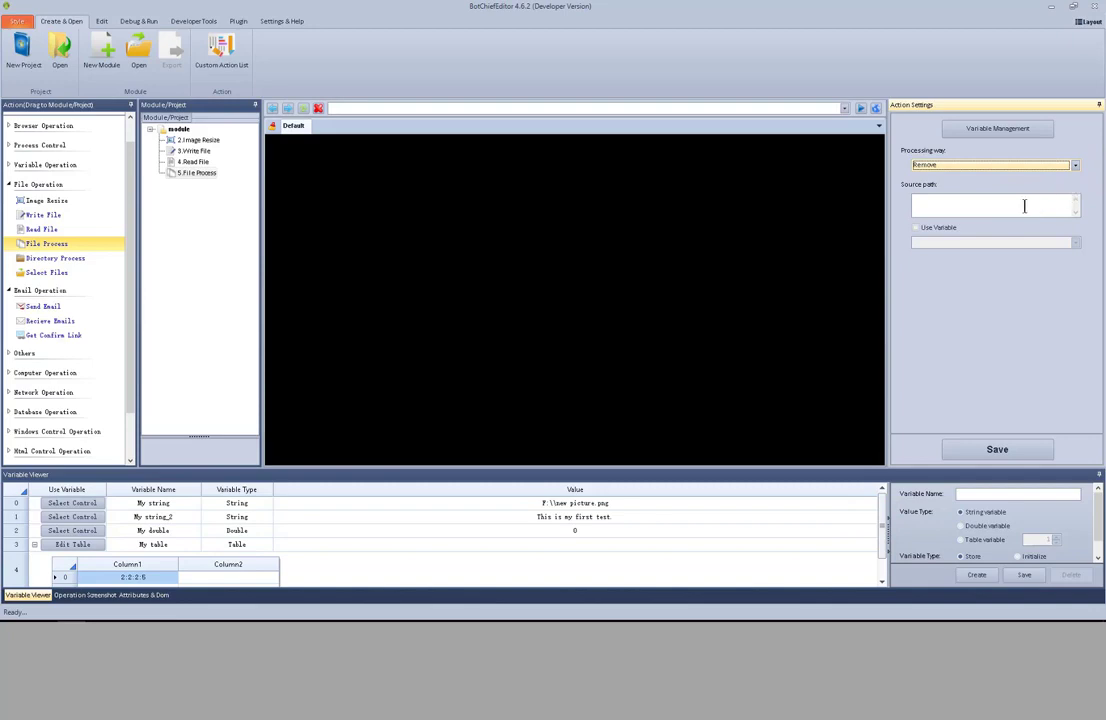
{"action": "left_click", "coordinate": [1024, 205]}
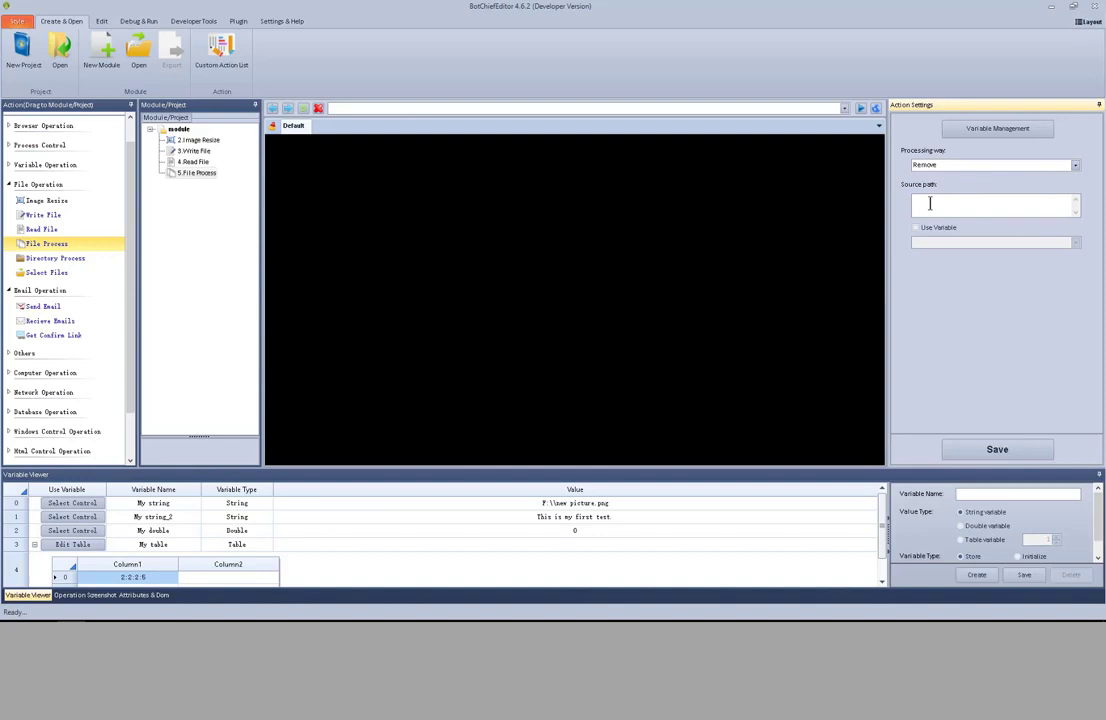
{"action": "key", "text": "super+e"}
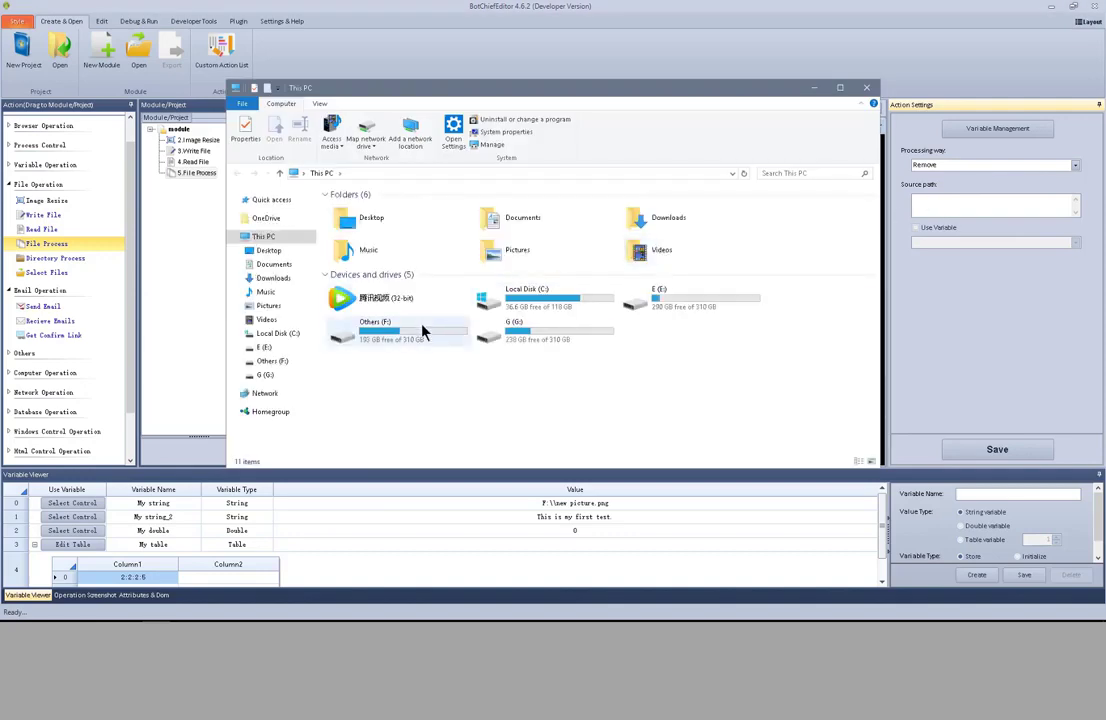
Step: Open the Others (F:) drive and select its F:\ address path
{"action": "double_click", "coordinate": [422, 332]}
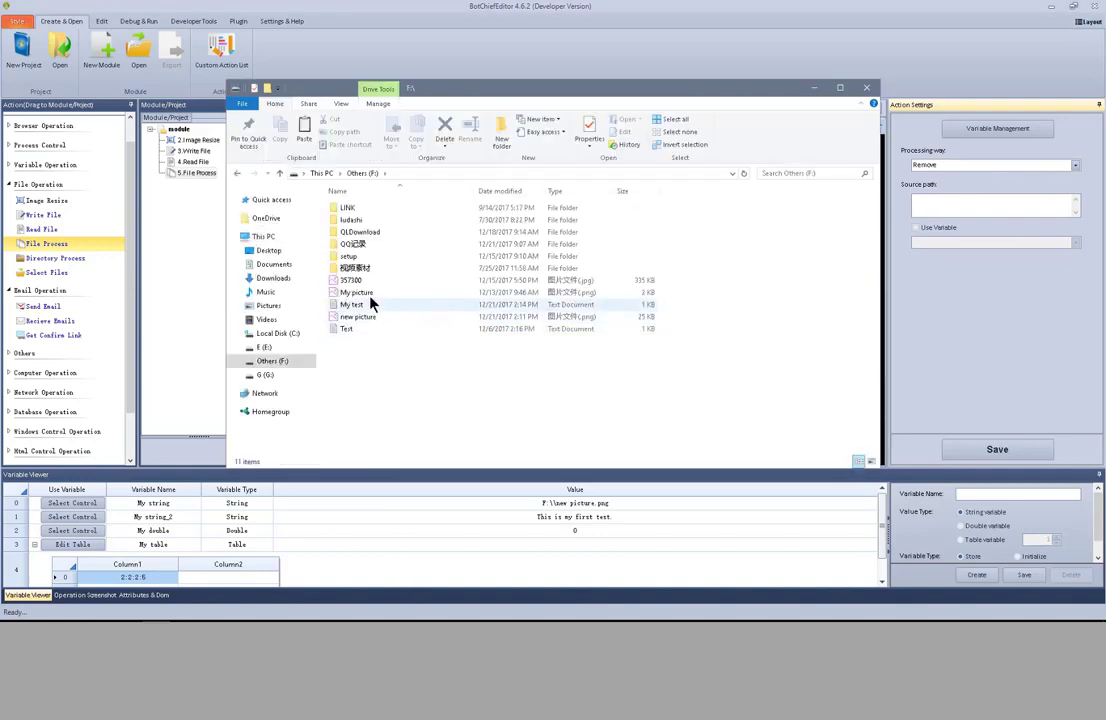
{"action": "left_click", "coordinate": [425, 175]}
{"action": "key", "text": "ctrl+c"}
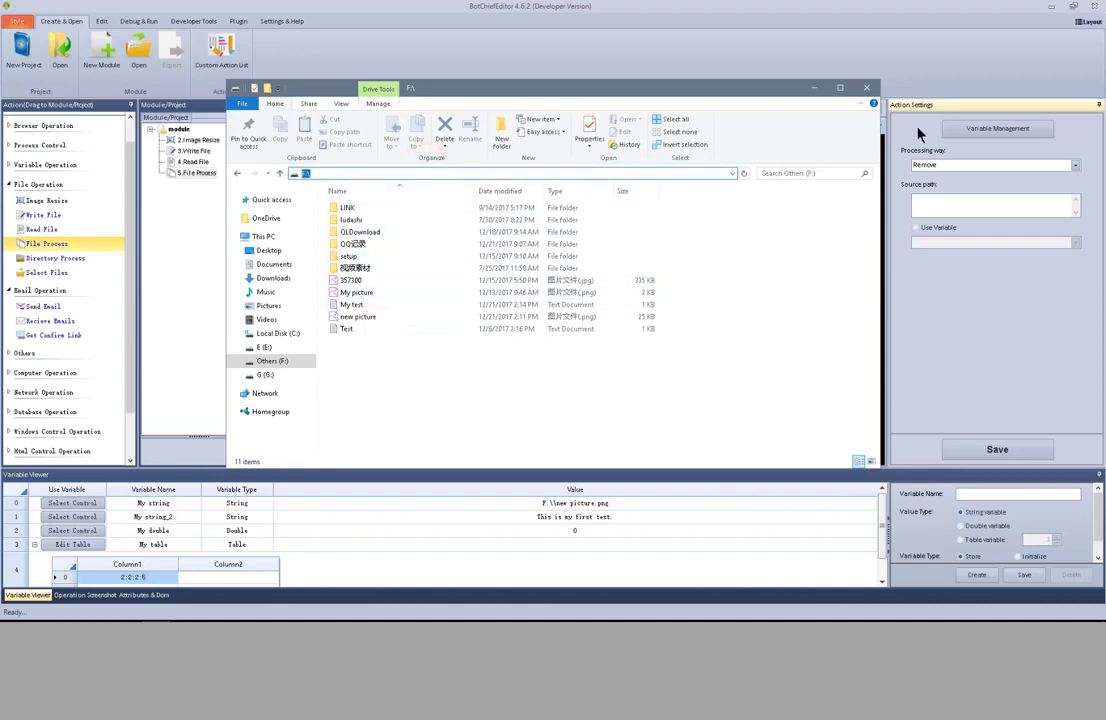
Step: Set the File Process source path to F:\My picture.png and save the settings
{"action": "left_click", "coordinate": [866, 87]}
{"action": "left_click", "coordinate": [947, 208]}
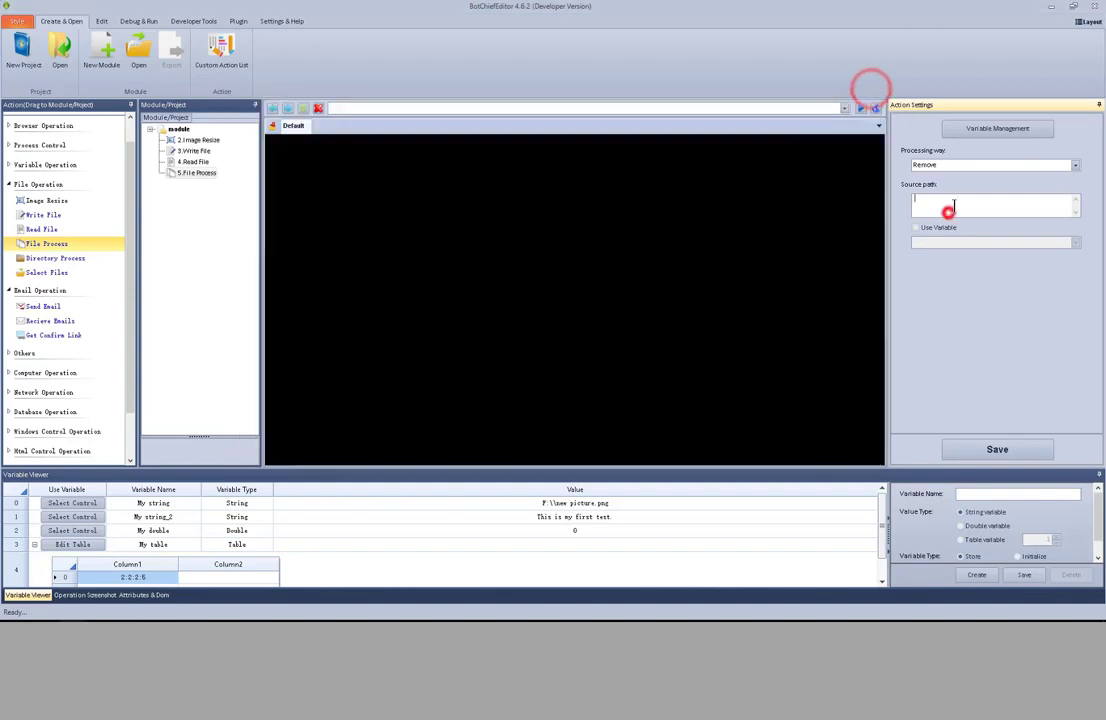
{"action": "key", "text": "ctrl+v"}
{"action": "type", "text": "My "}
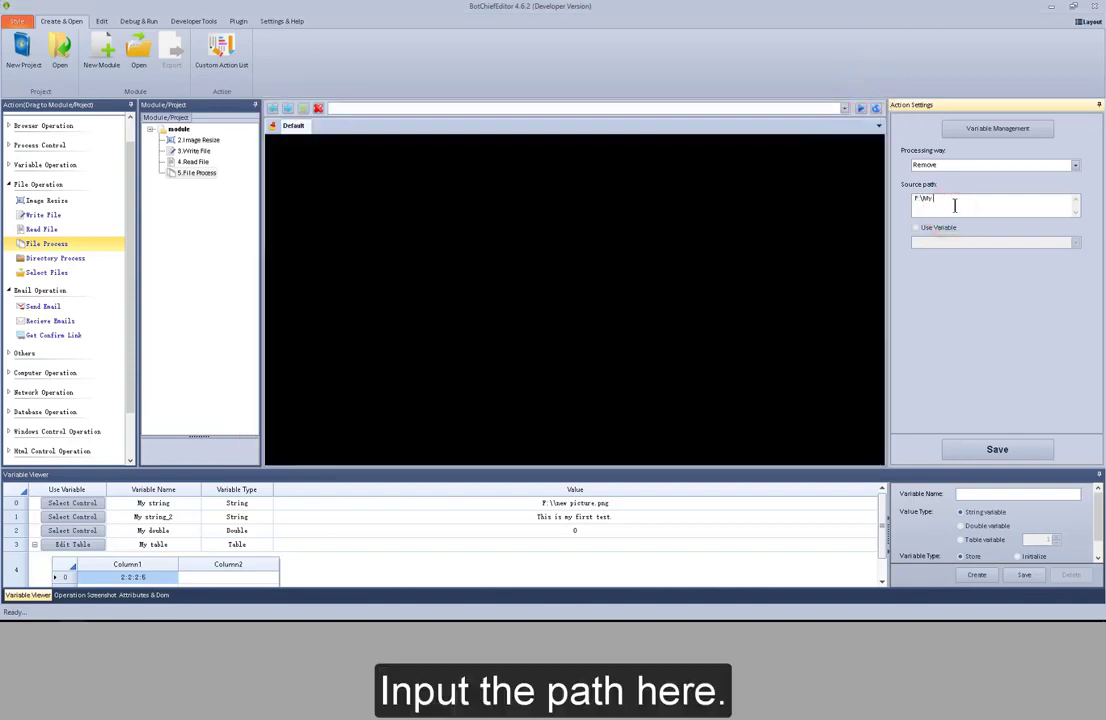
{"action": "type", "text": "picture.png"}
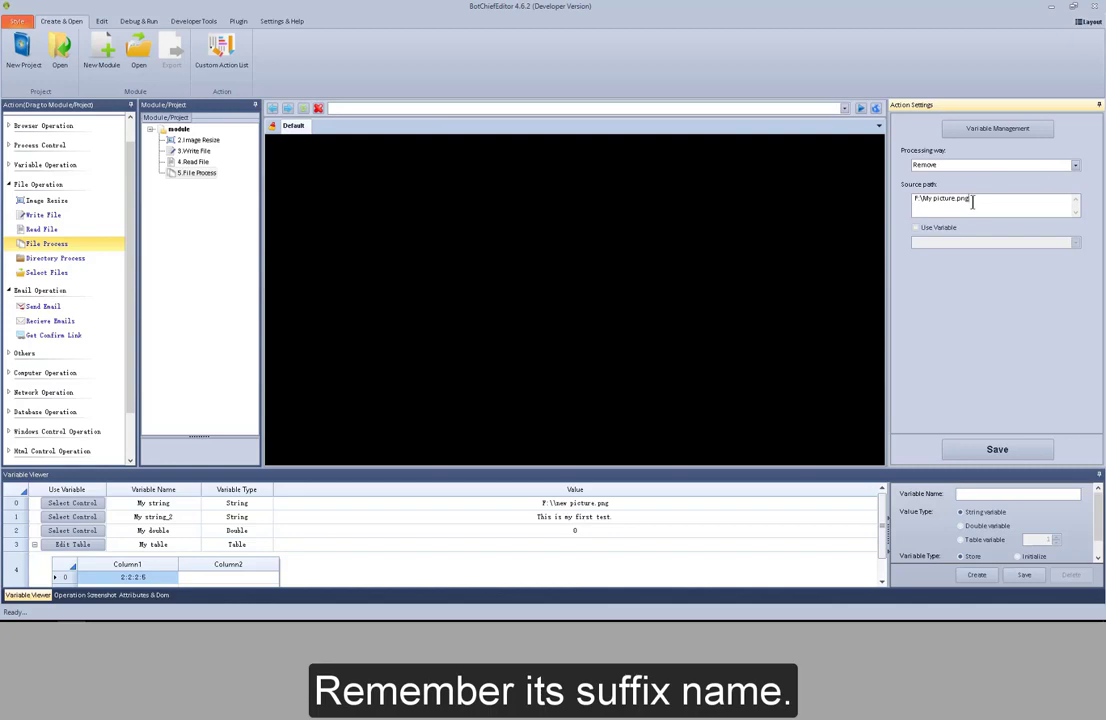
{"action": "left_click_drag", "start_coordinate": [972, 202], "coordinate": [955, 202]}
{"action": "left_click", "coordinate": [995, 202]}
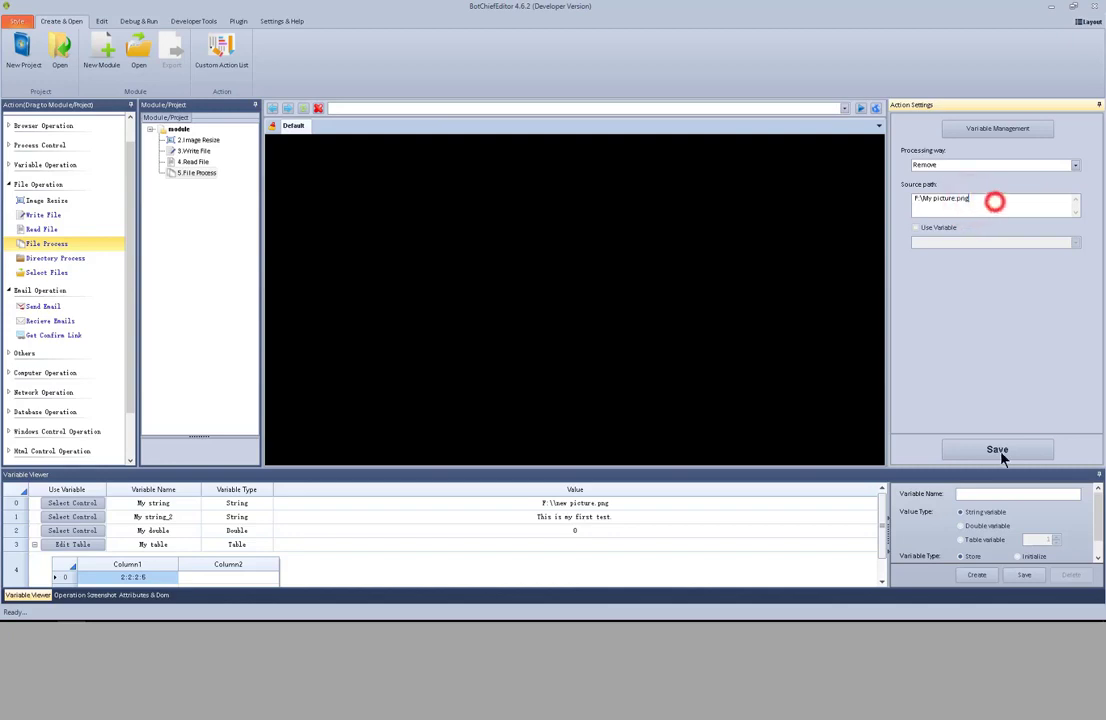
{"action": "left_click", "coordinate": [1000, 454]}
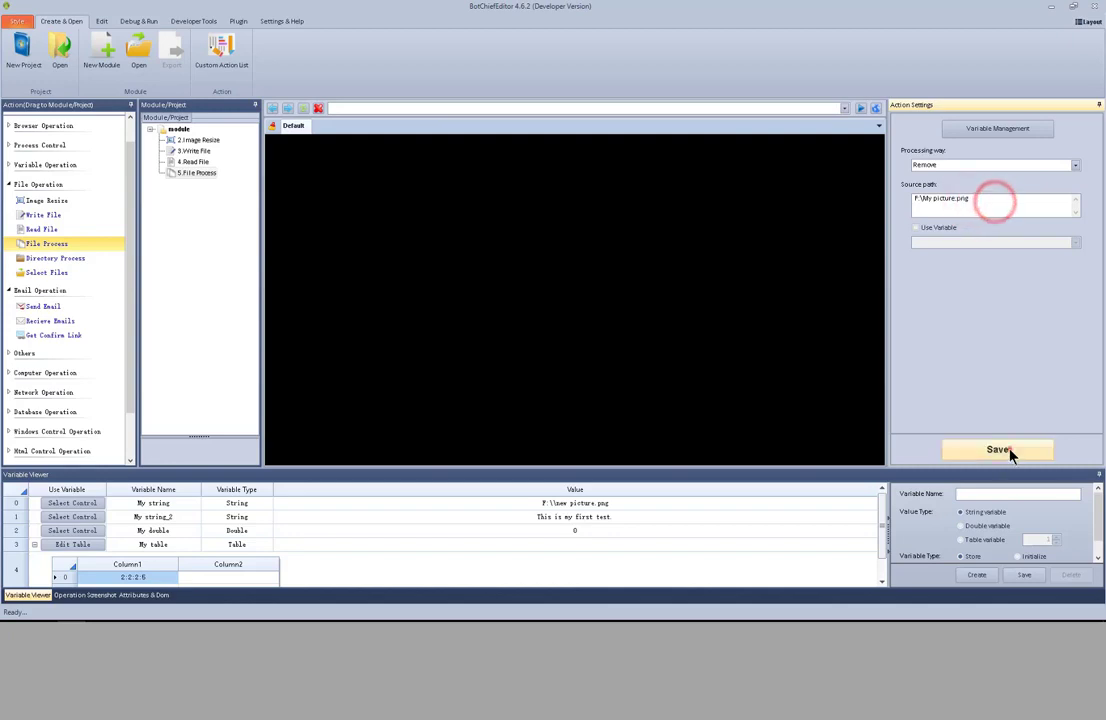
Step: Test-run the File Process step, then bring up File Explorer to check the result
{"action": "right_click", "coordinate": [205, 177]}
{"action": "left_click", "coordinate": [217, 178]}
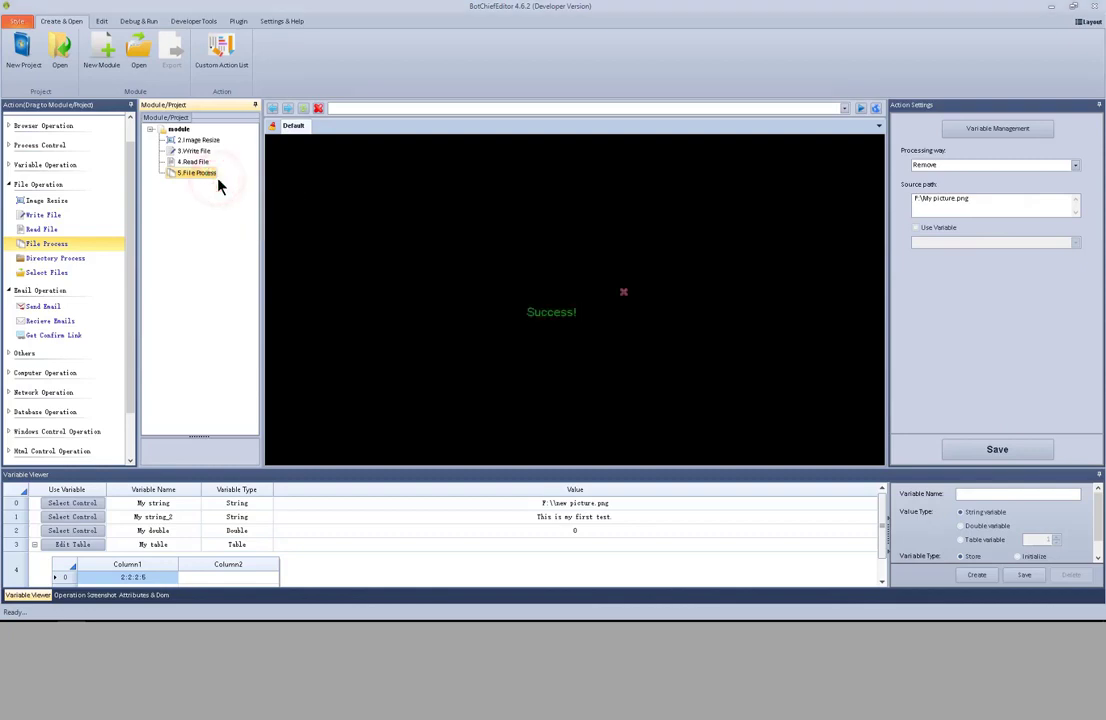
{"action": "key", "text": "super+e"}
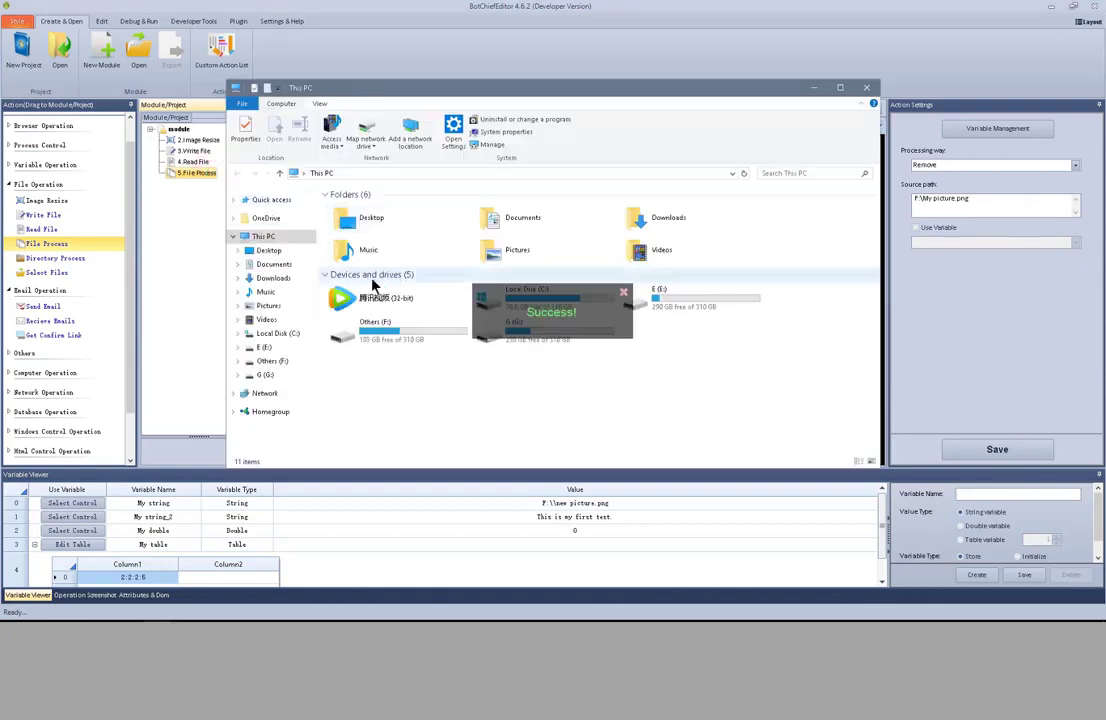
Step: Open the Others (F:) drive to verify My picture is gone, then close File Explorer
{"action": "left_click", "coordinate": [388, 329]}
{"action": "double_click", "coordinate": [388, 329]}
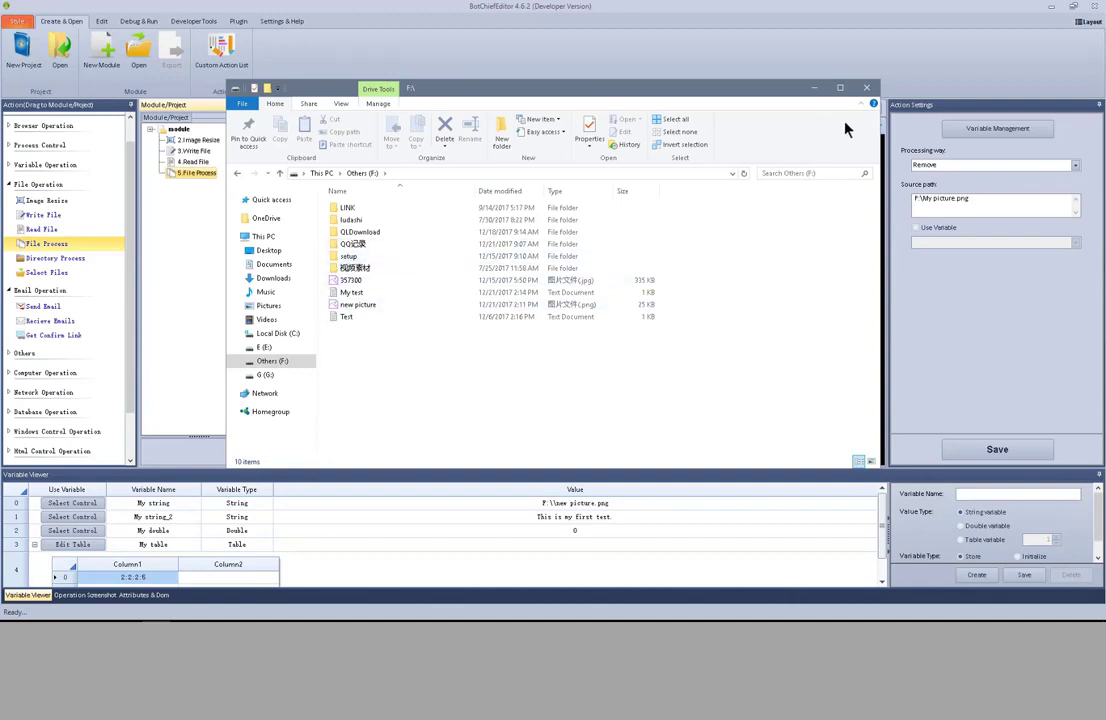
{"action": "left_click", "coordinate": [866, 87]}
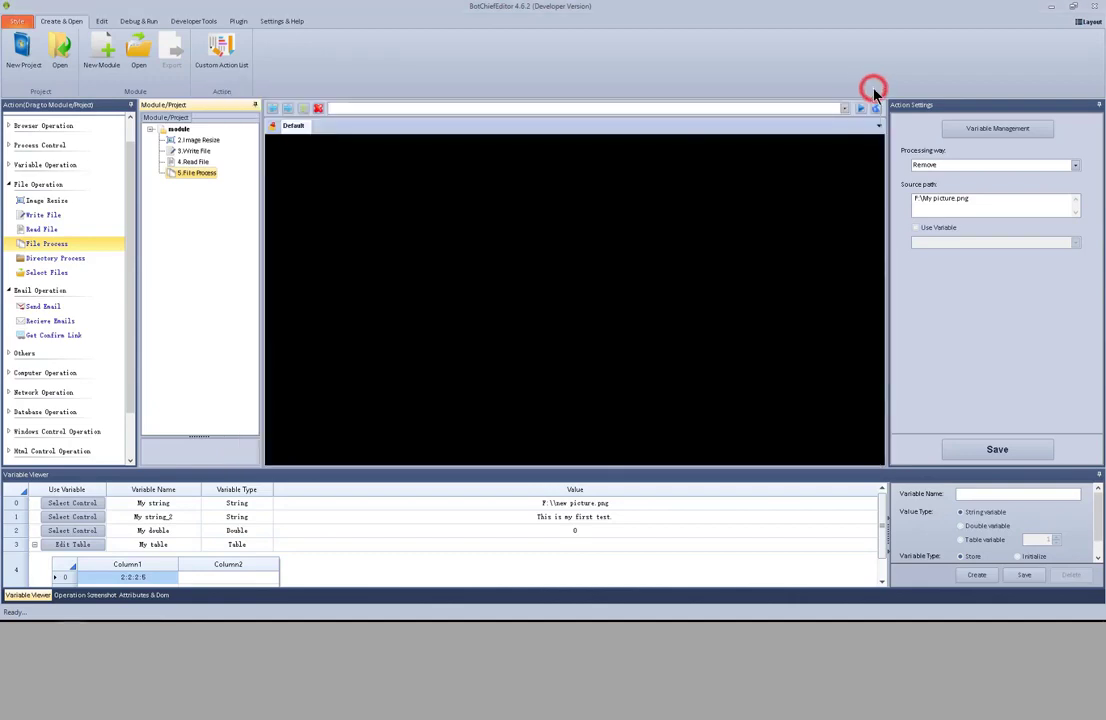
Step: Switch File Process from Move to Copy, leaving Overwrite at No
{"action": "left_click", "coordinate": [1077, 167]}
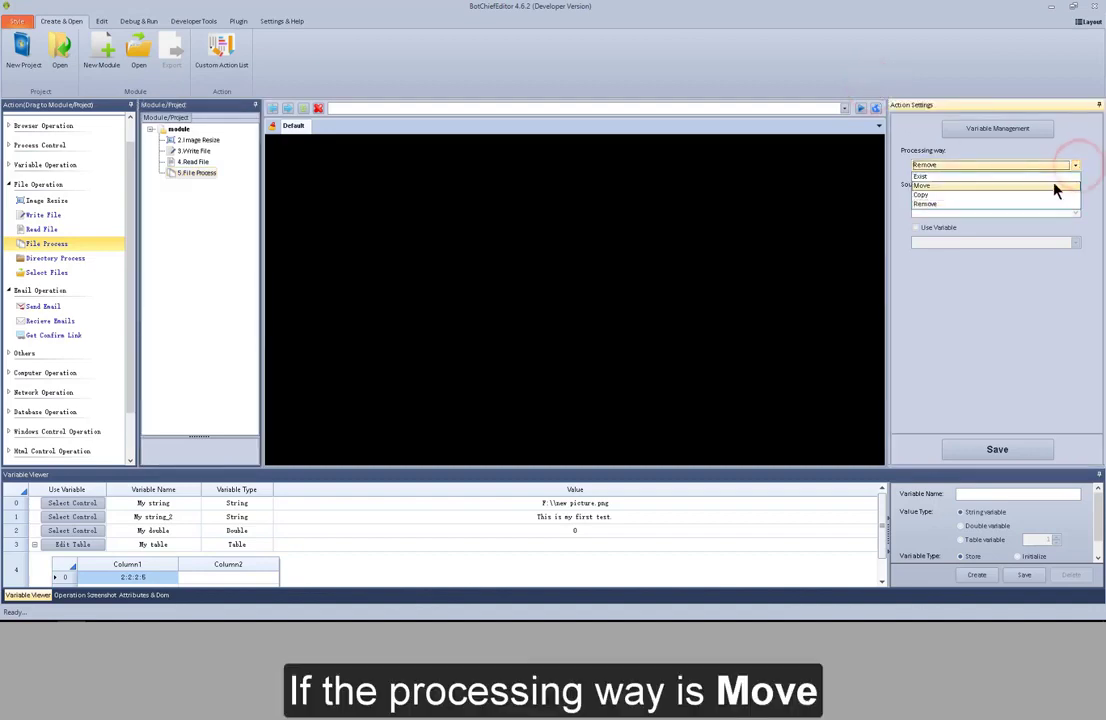
{"action": "left_click", "coordinate": [1053, 186]}
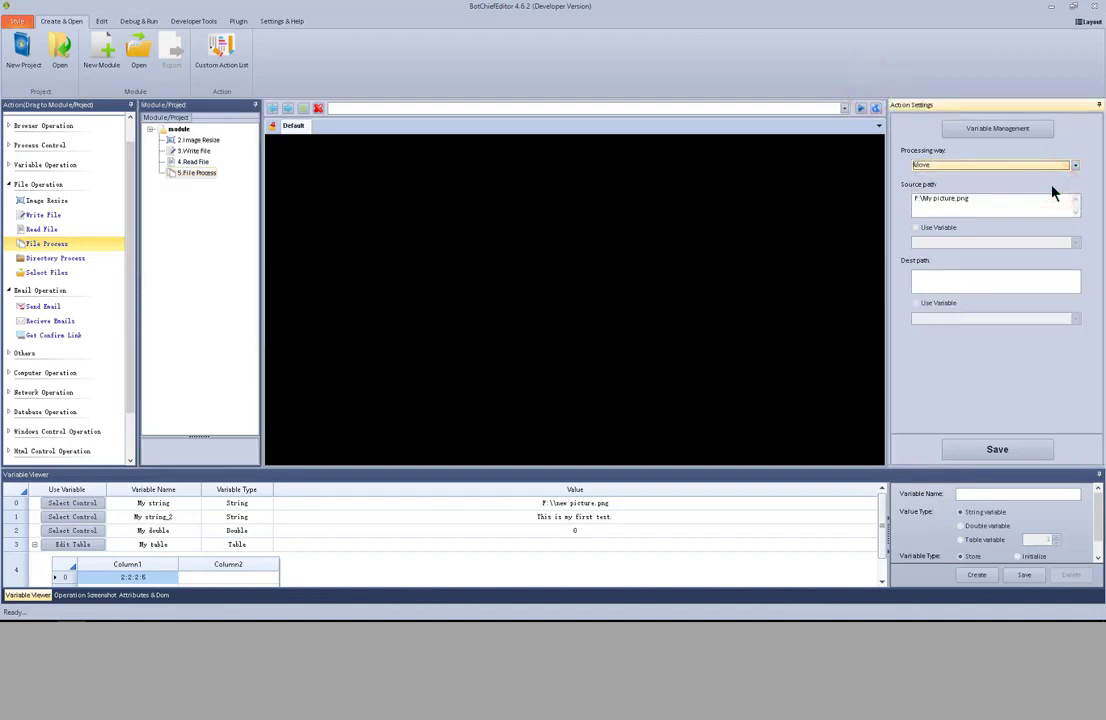
{"action": "left_click", "coordinate": [985, 284]}
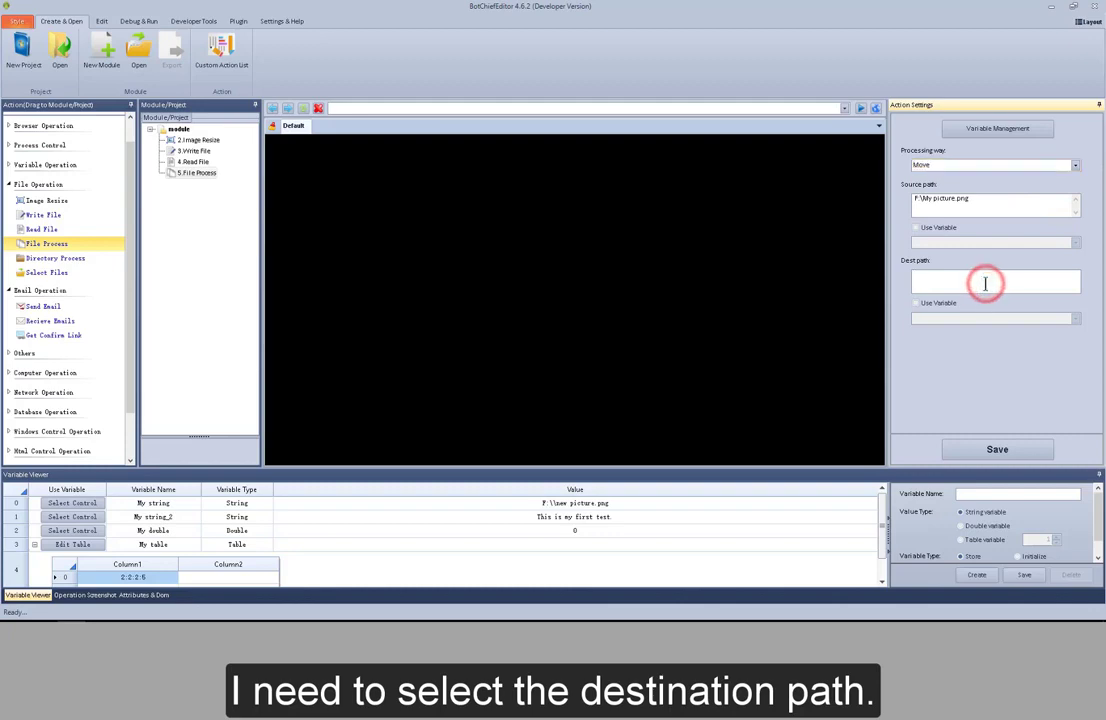
{"action": "left_click", "coordinate": [1075, 165]}
{"action": "left_click", "coordinate": [1064, 195]}
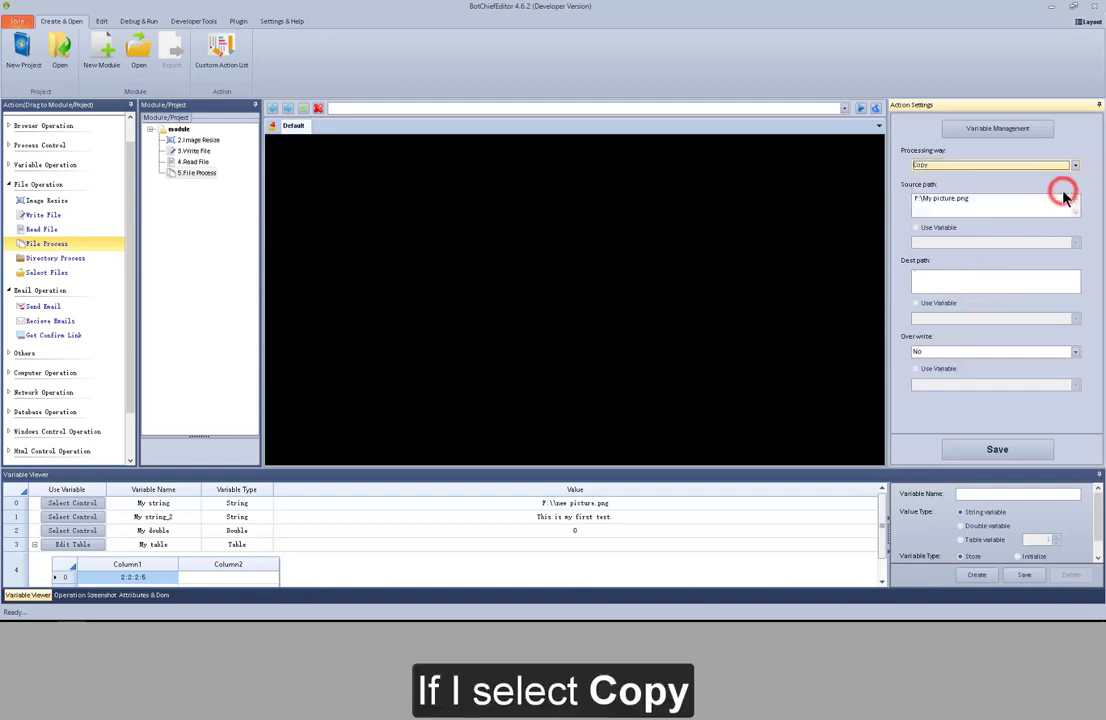
{"action": "left_click", "coordinate": [996, 279]}
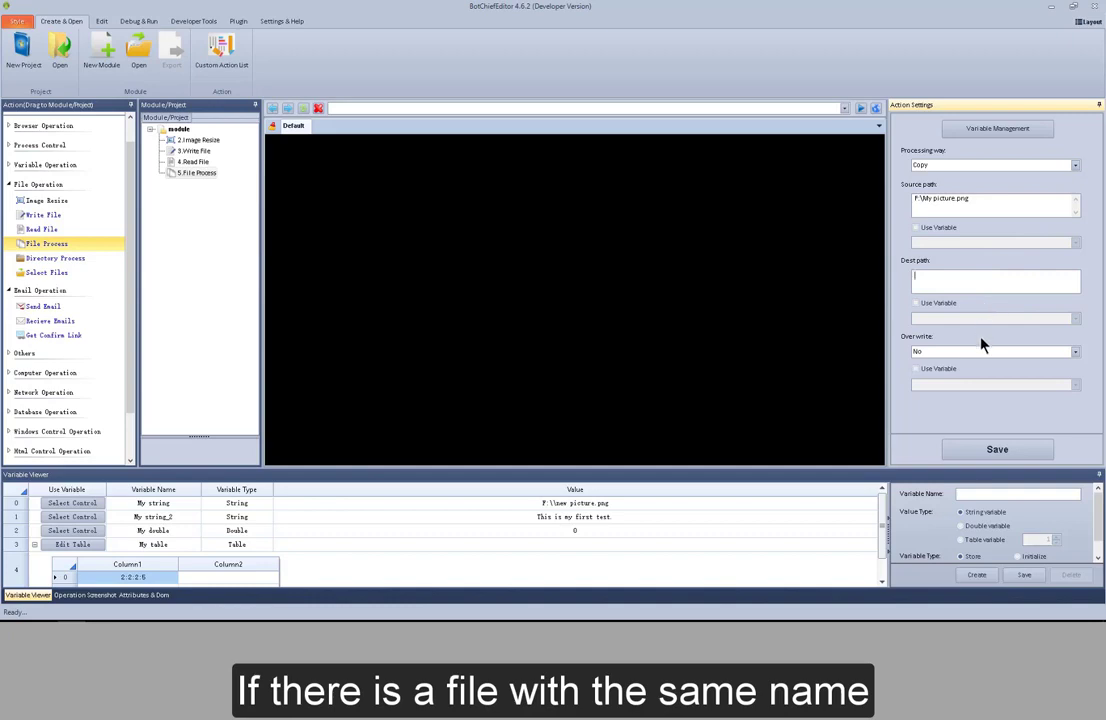
{"action": "left_click", "coordinate": [1076, 352]}
{"action": "left_click", "coordinate": [1077, 352]}
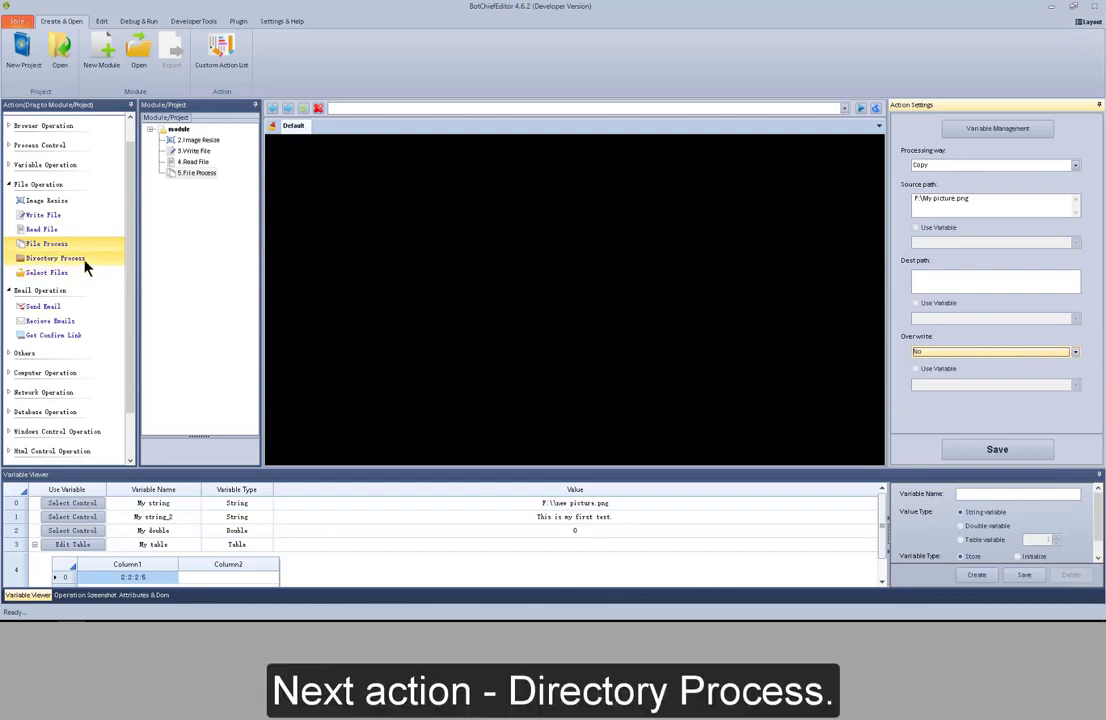
Step: Add a Directory Process step and try its Create, Move and Copy processing ways
{"action": "left_click_drag", "start_coordinate": [80, 258], "coordinate": [186, 220]}
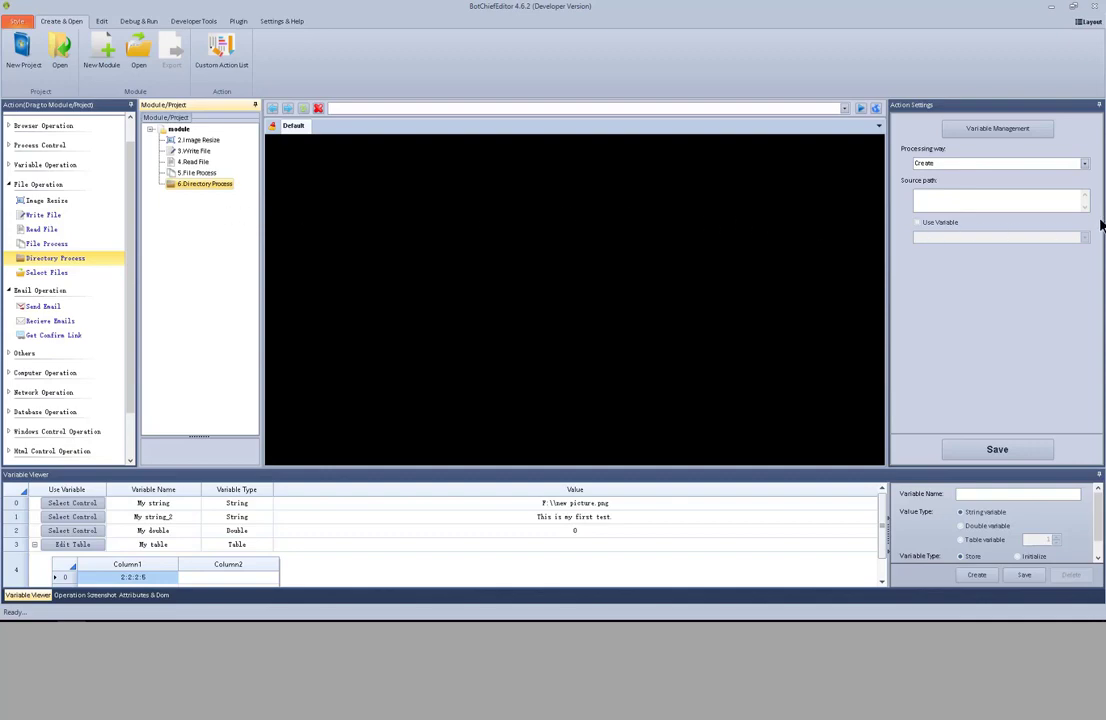
{"action": "left_click", "coordinate": [1084, 163]}
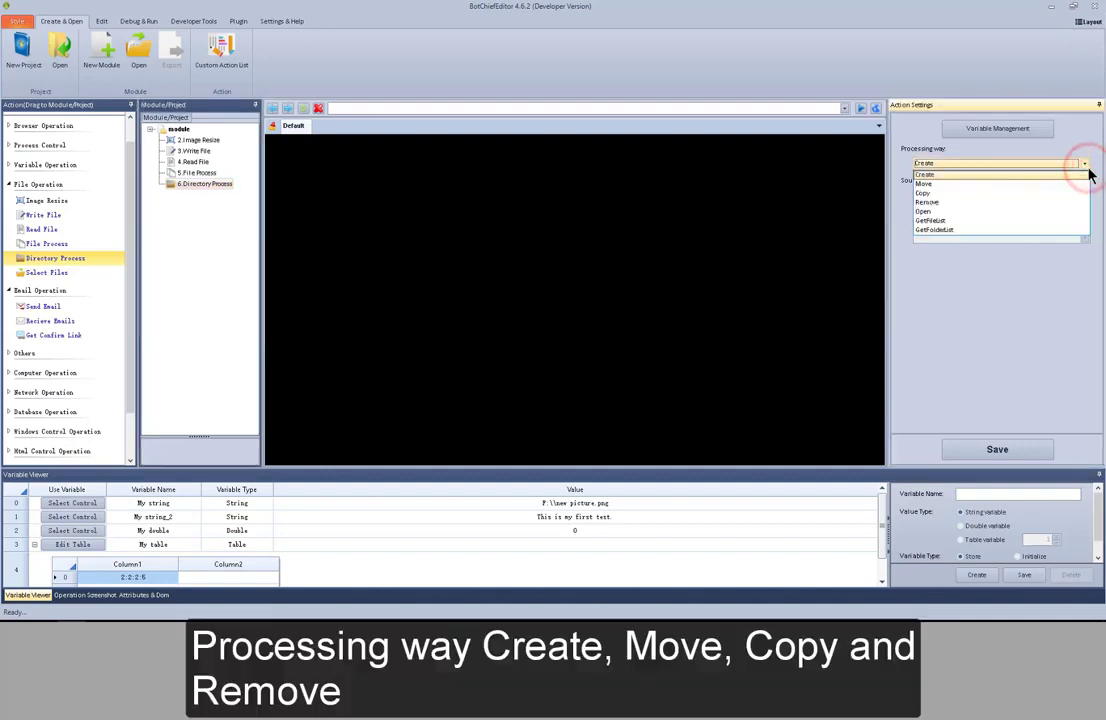
{"action": "left_click", "coordinate": [963, 175]}
{"action": "left_click", "coordinate": [967, 163]}
{"action": "left_click", "coordinate": [964, 183]}
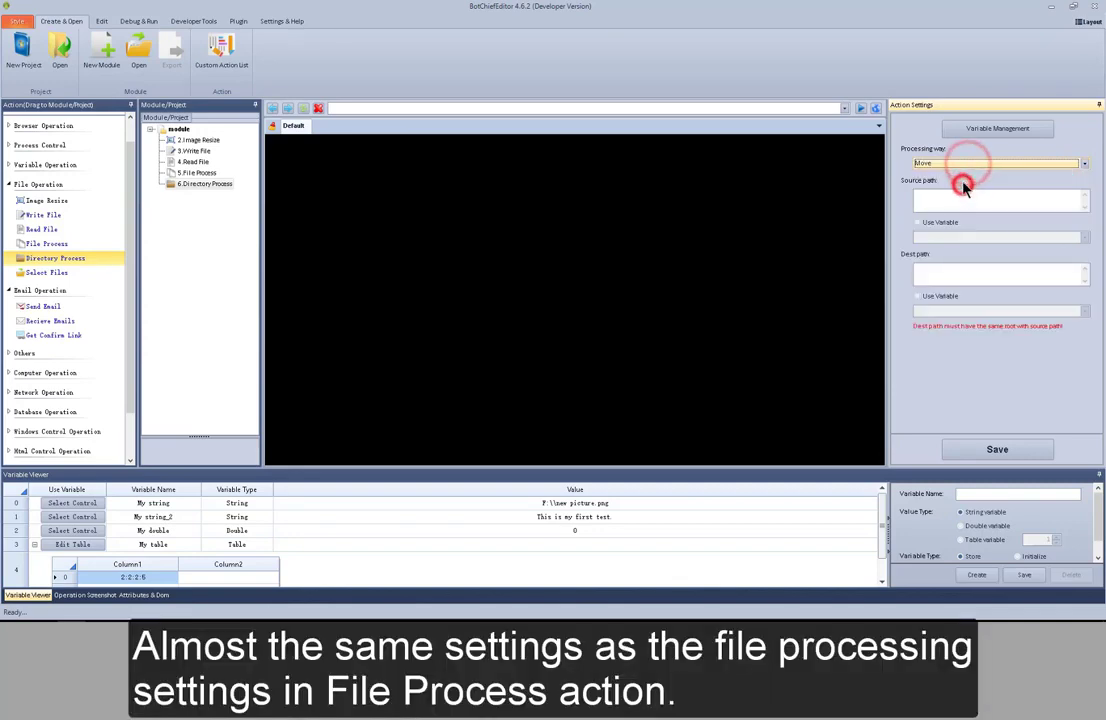
{"action": "left_click", "coordinate": [965, 165]}
{"action": "left_click", "coordinate": [960, 192]}
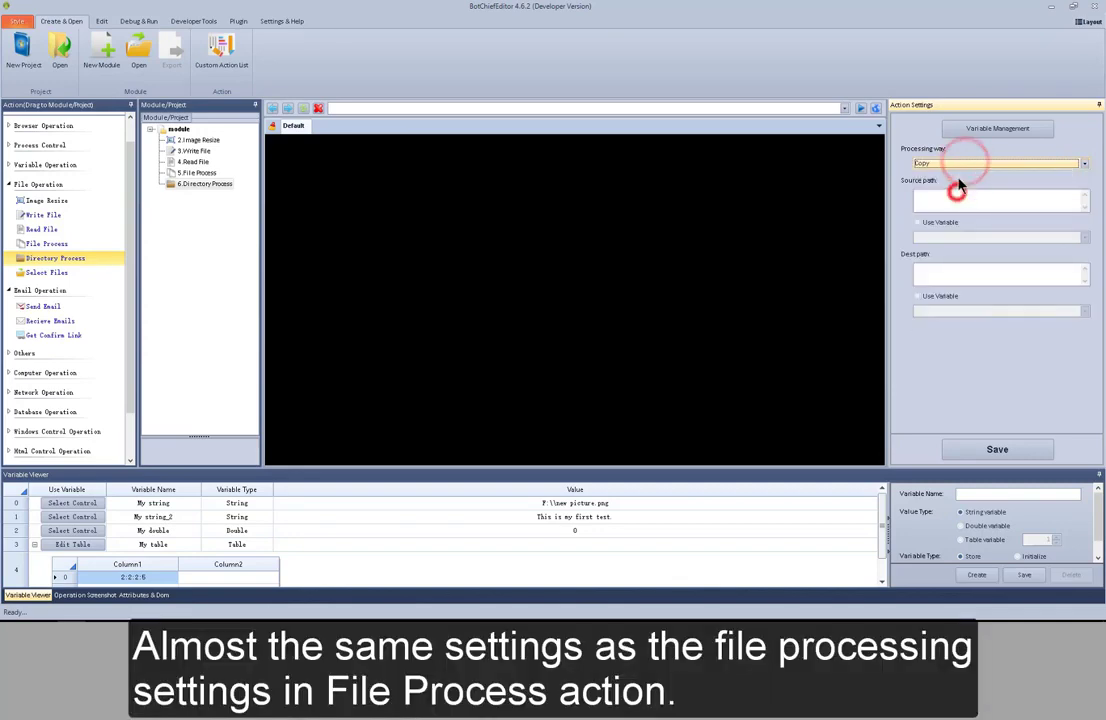
Step: Settle the Directory Process processing way on GetFileList after trying Remove and Move
{"action": "left_click", "coordinate": [964, 165]}
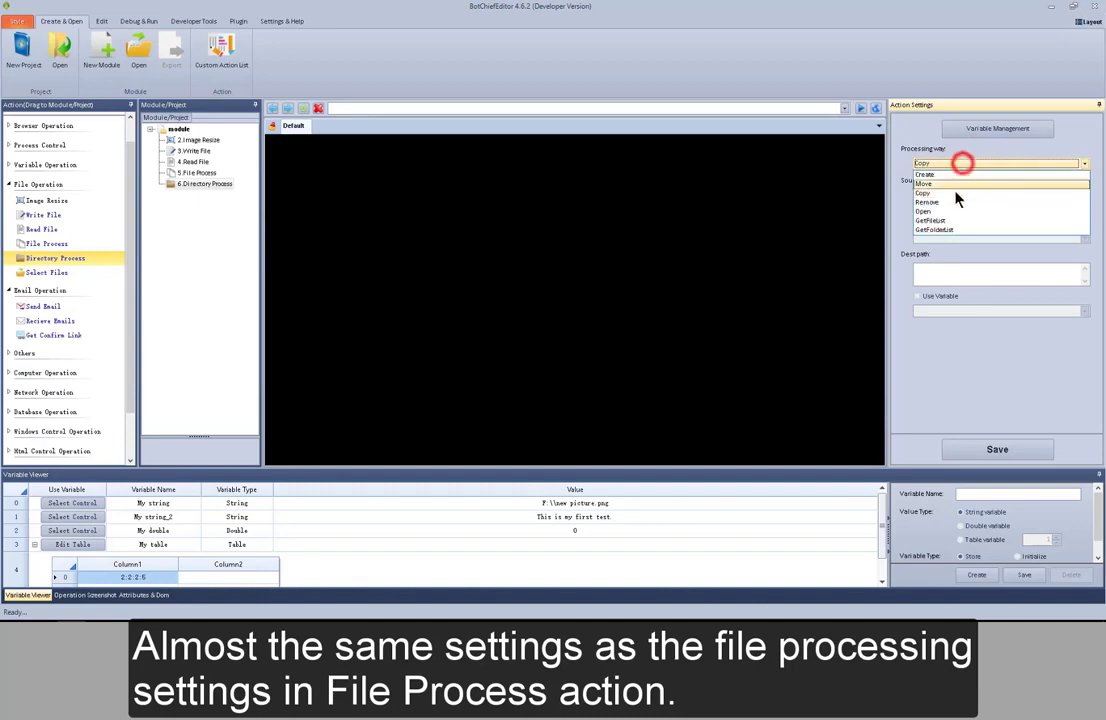
{"action": "left_click", "coordinate": [955, 203]}
{"action": "left_click", "coordinate": [967, 164]}
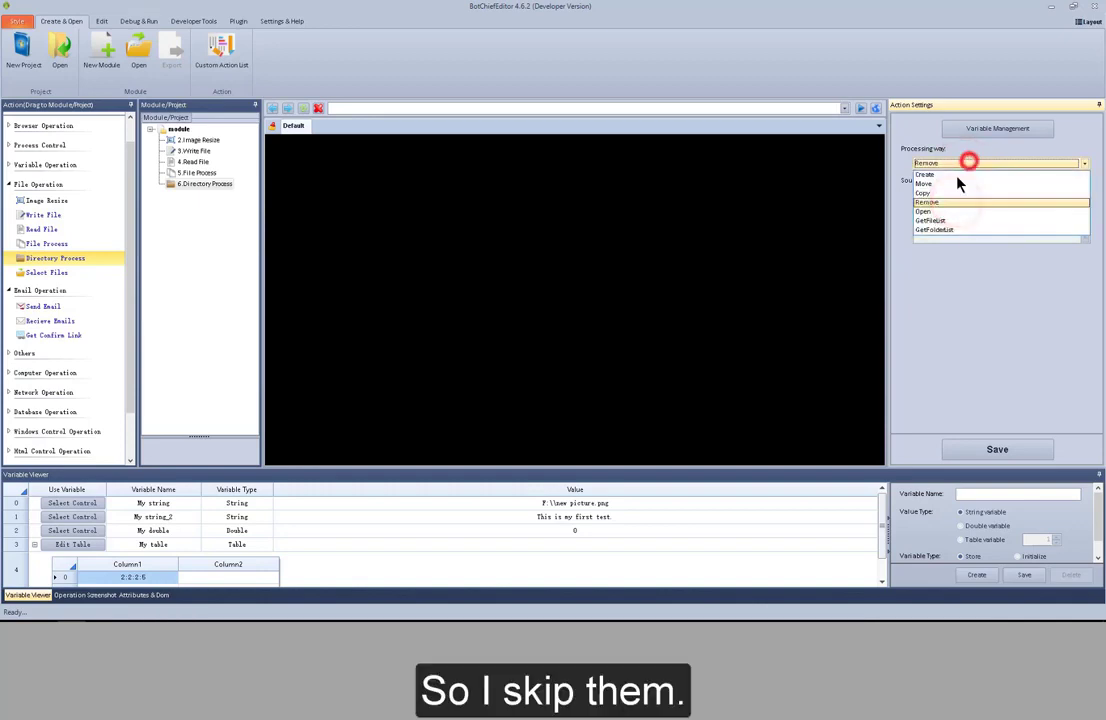
{"action": "left_click", "coordinate": [947, 186]}
{"action": "left_click", "coordinate": [970, 164]}
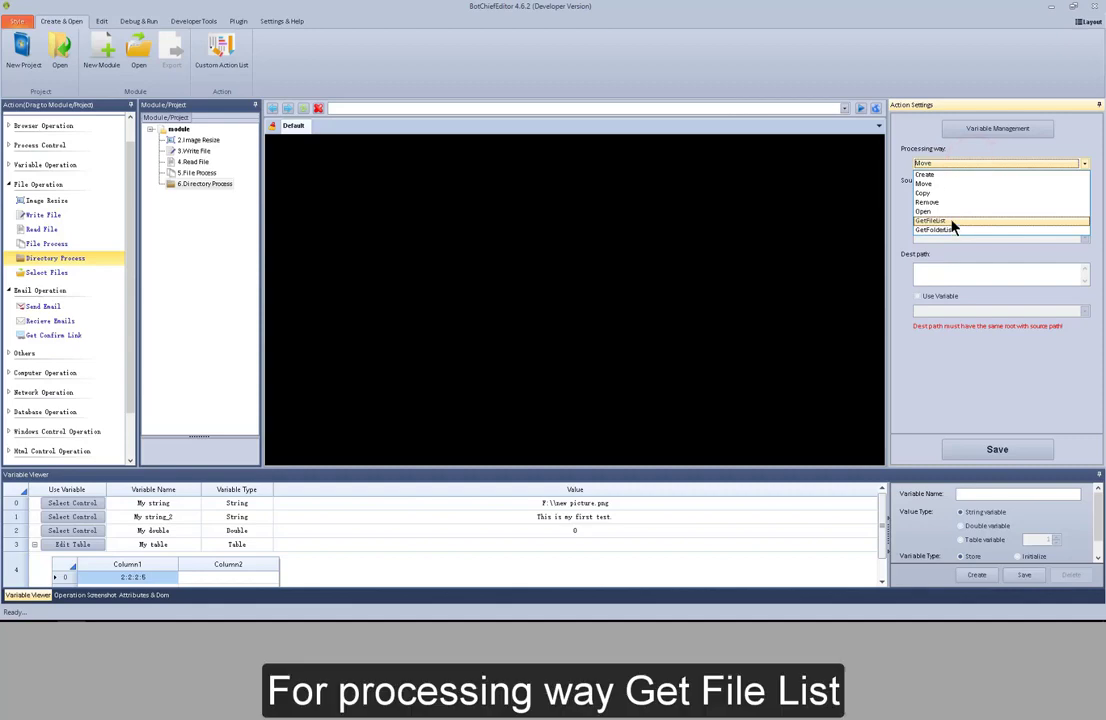
{"action": "left_click", "coordinate": [952, 221]}
{"action": "left_click", "coordinate": [957, 197]}
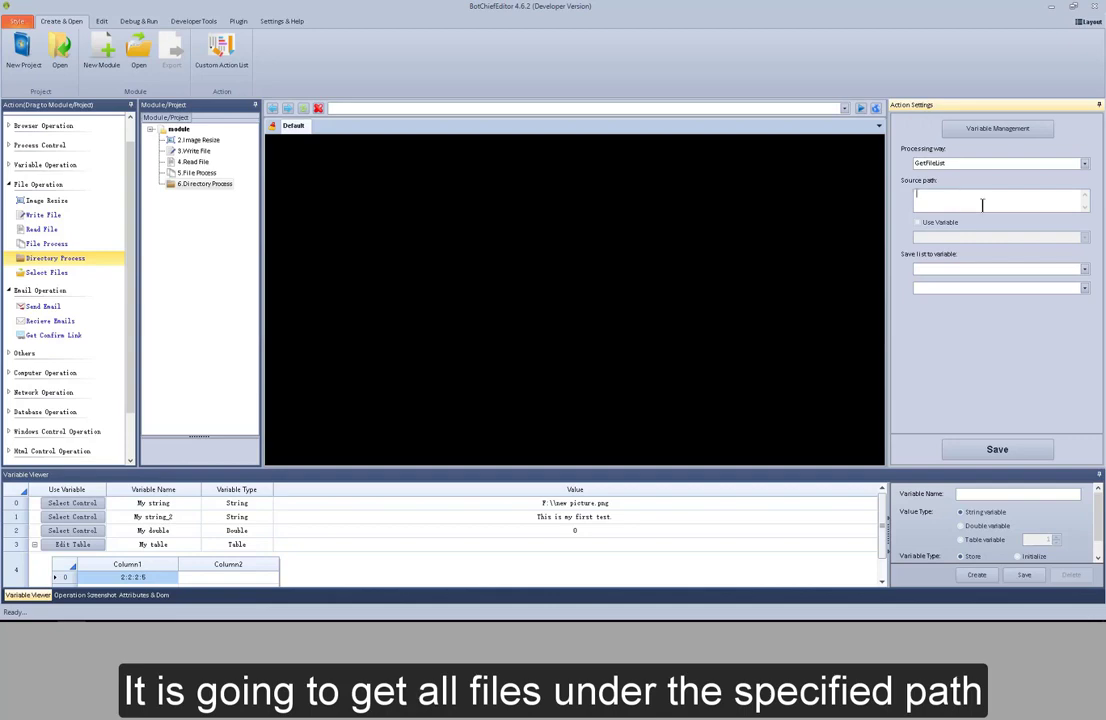
Step: List files under F:\ into My table's Column1, save, and test-run Directory Process
{"action": "left_click", "coordinate": [1085, 270]}
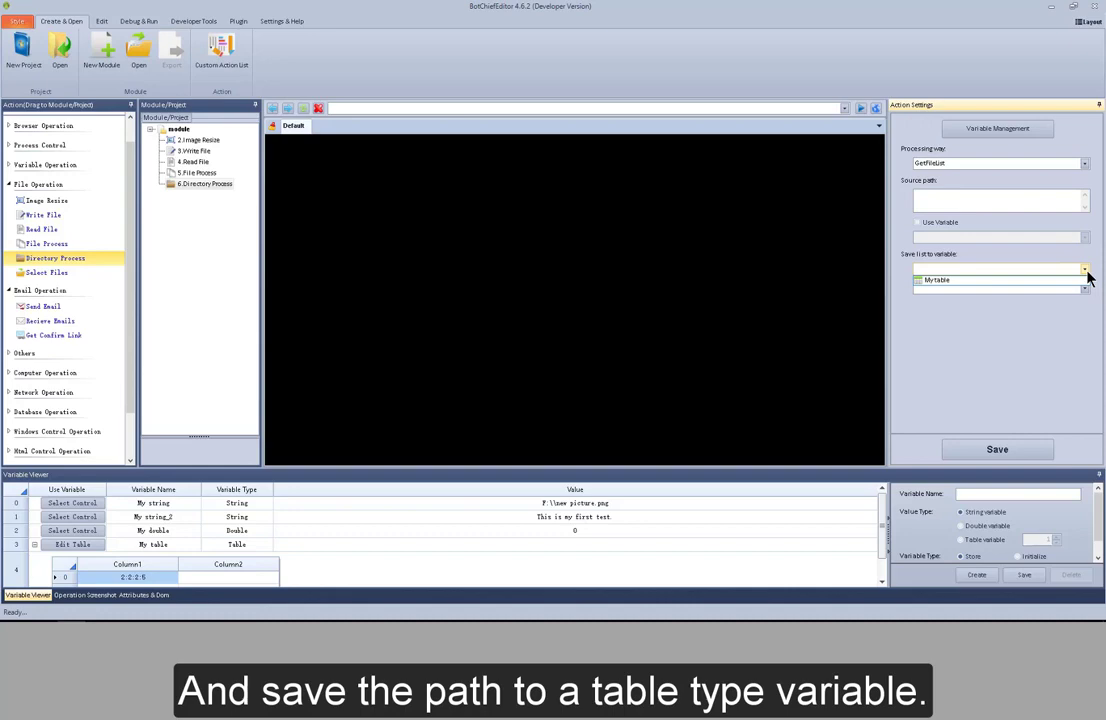
{"action": "left_click", "coordinate": [1077, 282]}
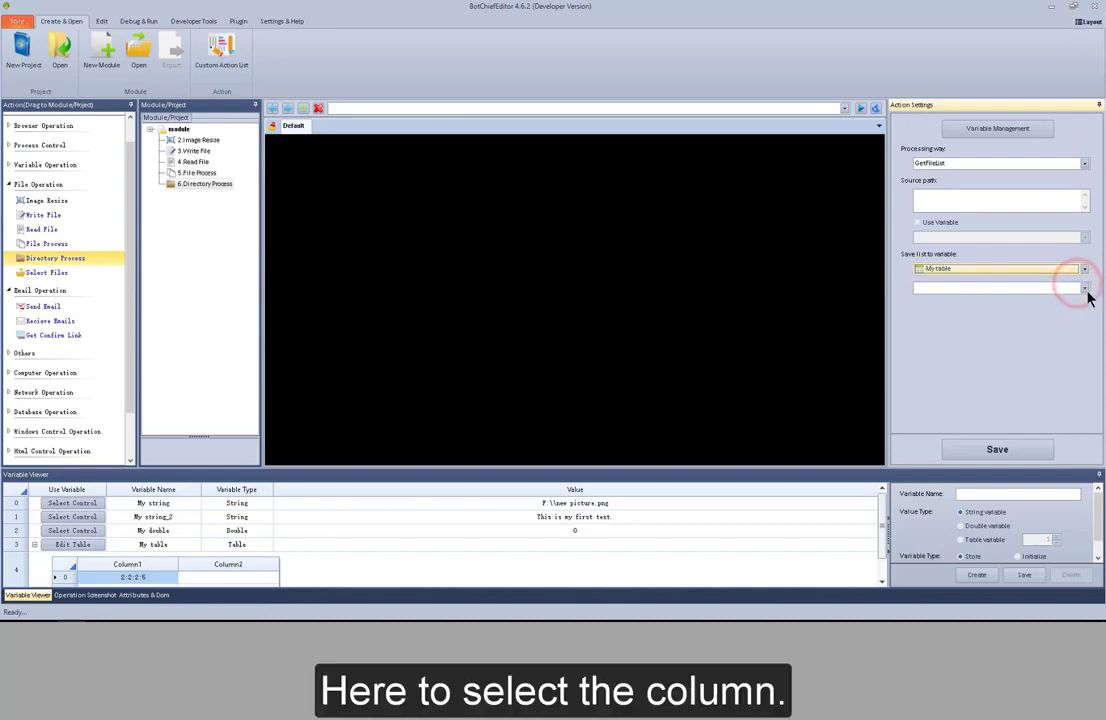
{"action": "left_click", "coordinate": [1085, 289]}
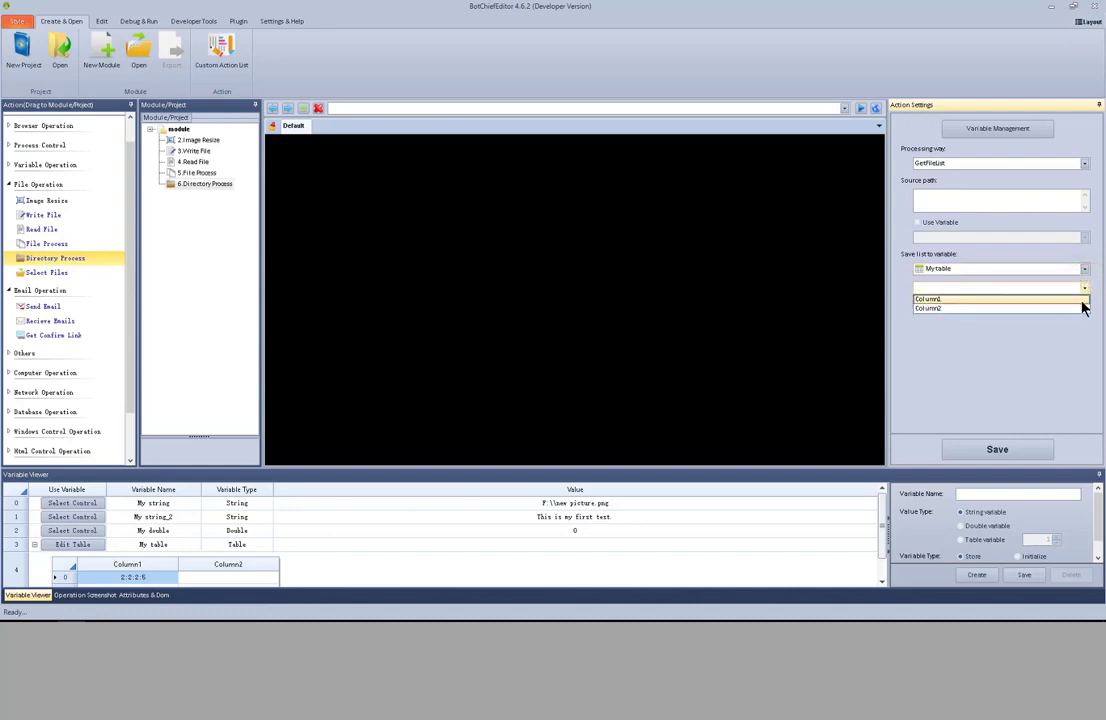
{"action": "left_click", "coordinate": [1080, 300]}
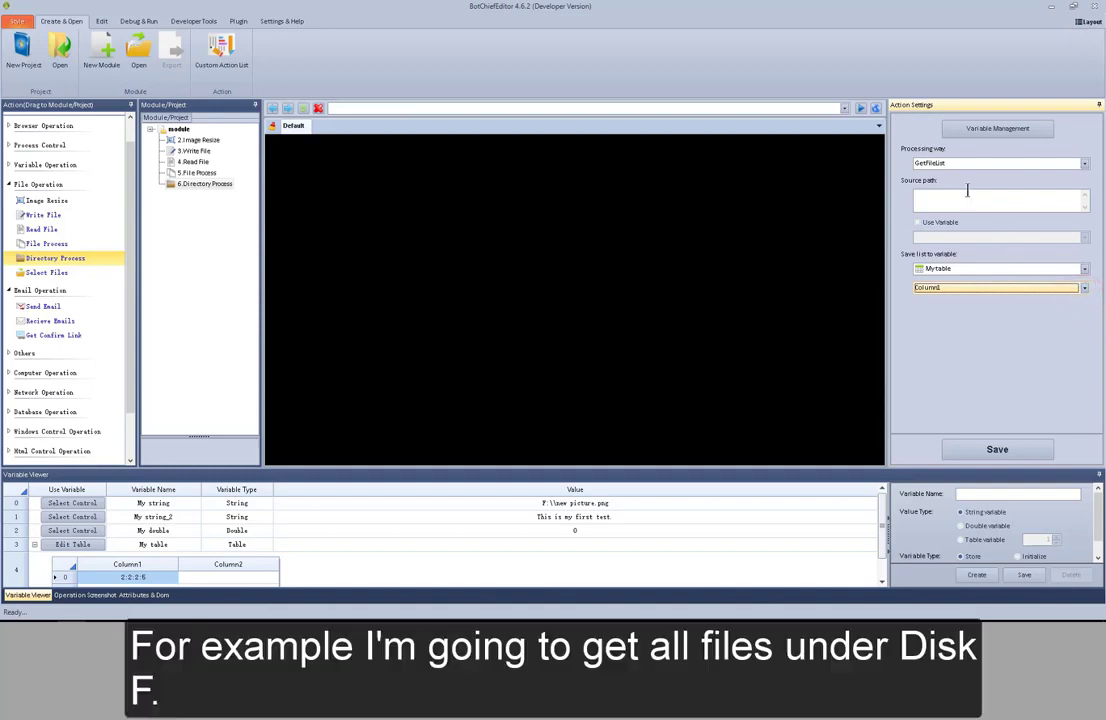
{"action": "left_click", "coordinate": [968, 198]}
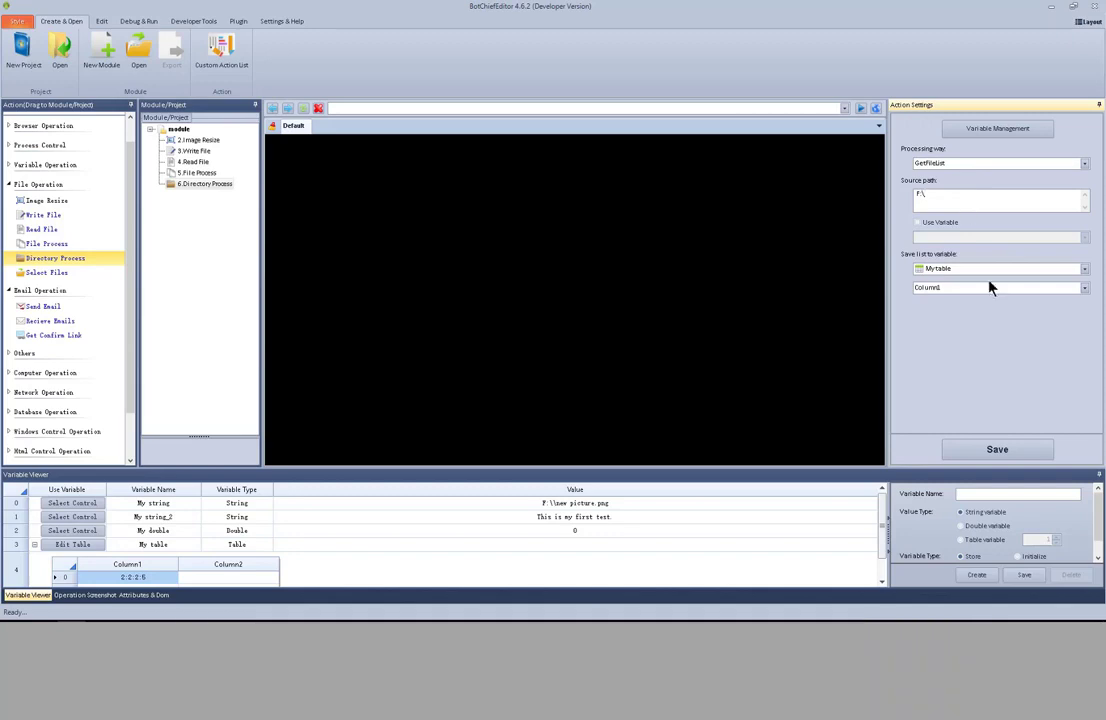
{"action": "left_click", "coordinate": [1013, 451]}
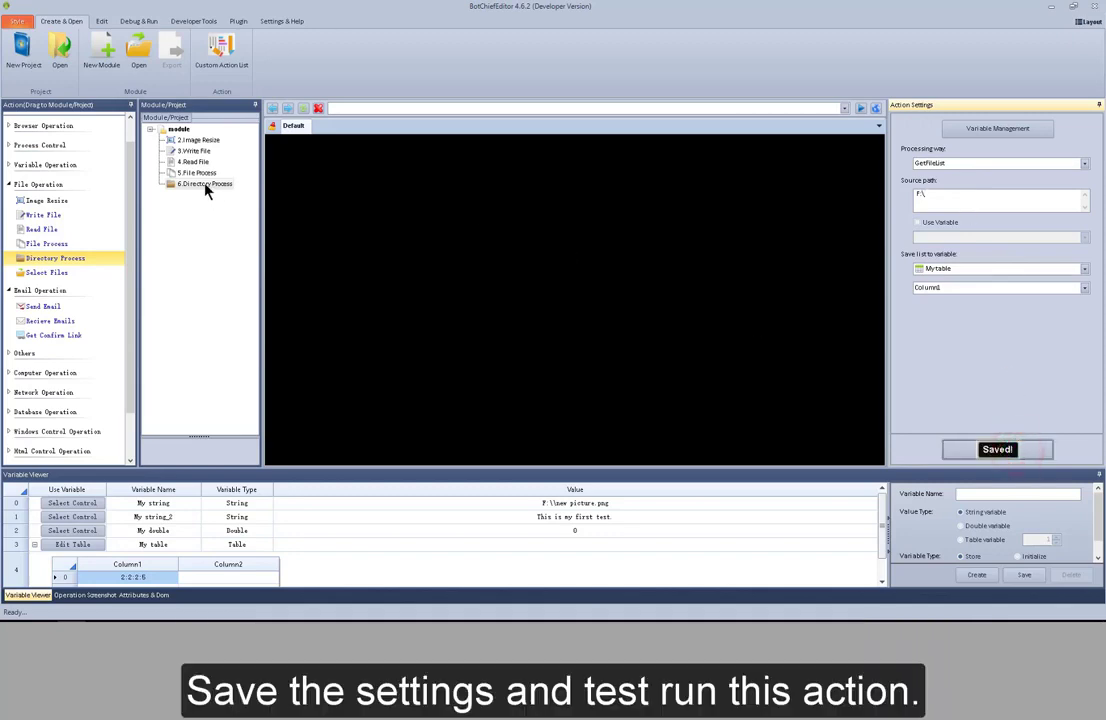
{"action": "right_click", "coordinate": [207, 190]}
{"action": "left_click", "coordinate": [238, 190]}
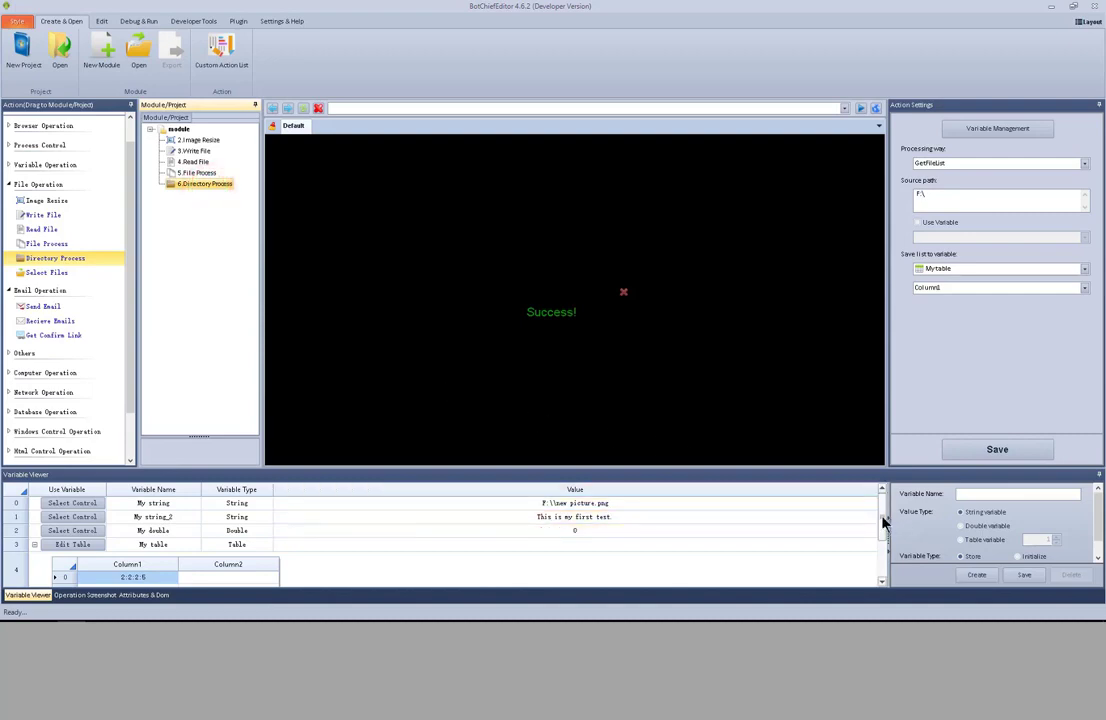
Step: Scroll to My table and inspect its new rows, F:\357300.jpg through F:\Test.txt
{"action": "left_click_drag", "start_coordinate": [881, 516], "coordinate": [890, 566]}
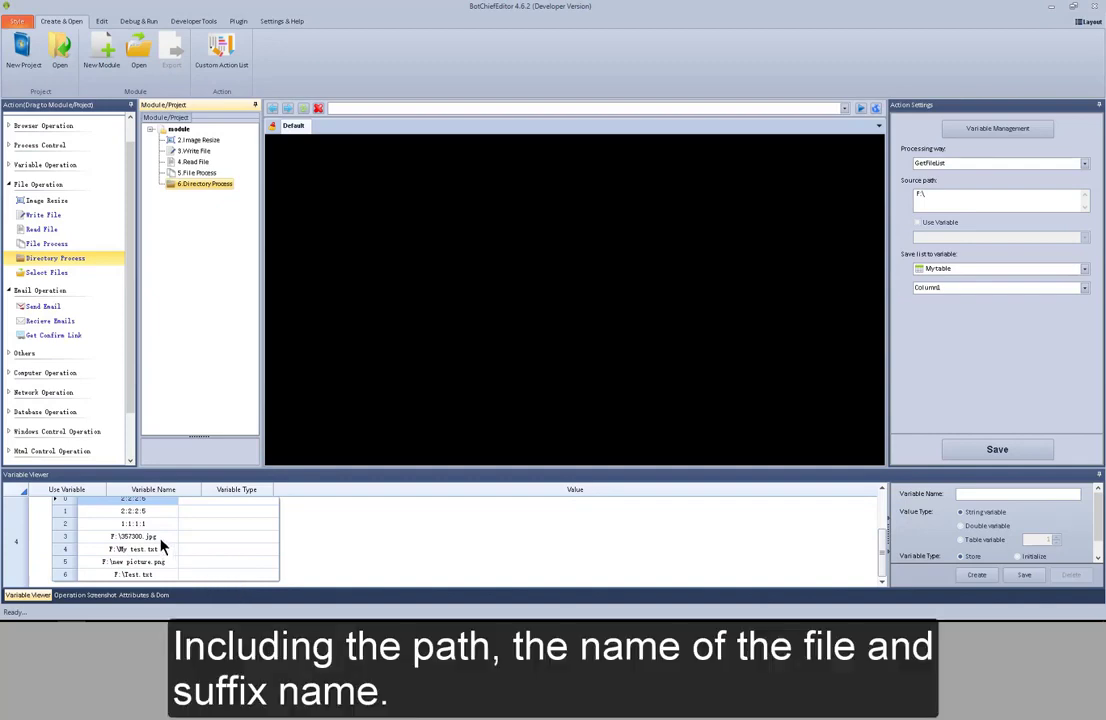
{"action": "left_click", "coordinate": [158, 538]}
{"action": "left_click", "coordinate": [160, 551]}
{"action": "left_click", "coordinate": [160, 563]}
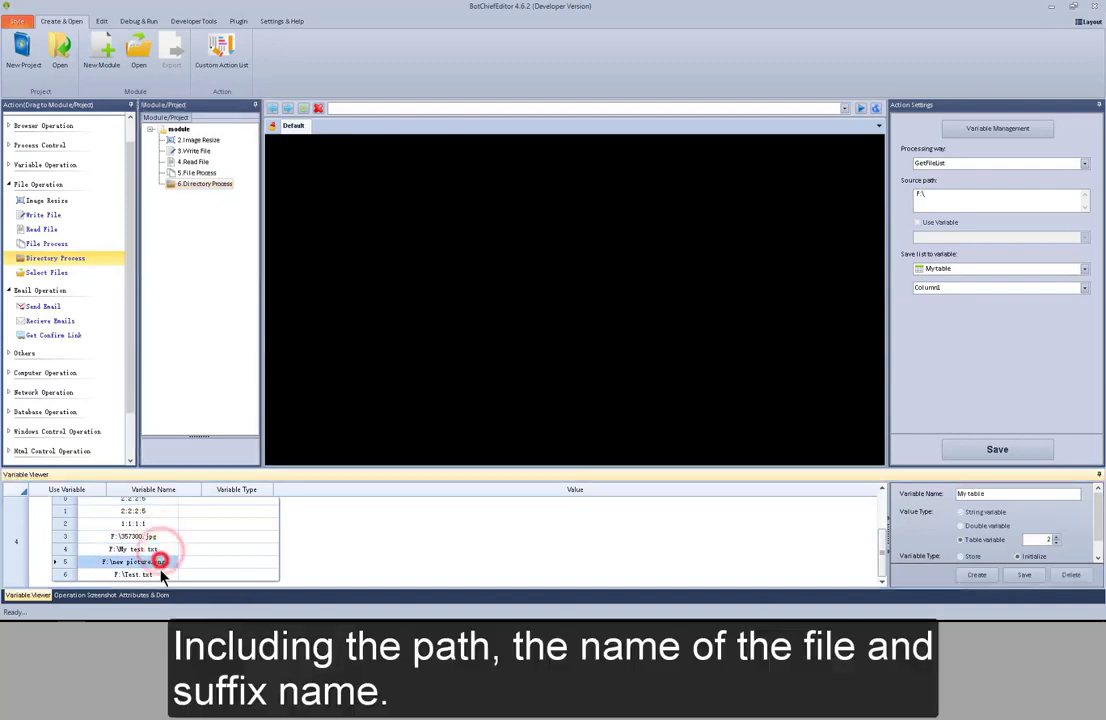
{"action": "left_click", "coordinate": [161, 575]}
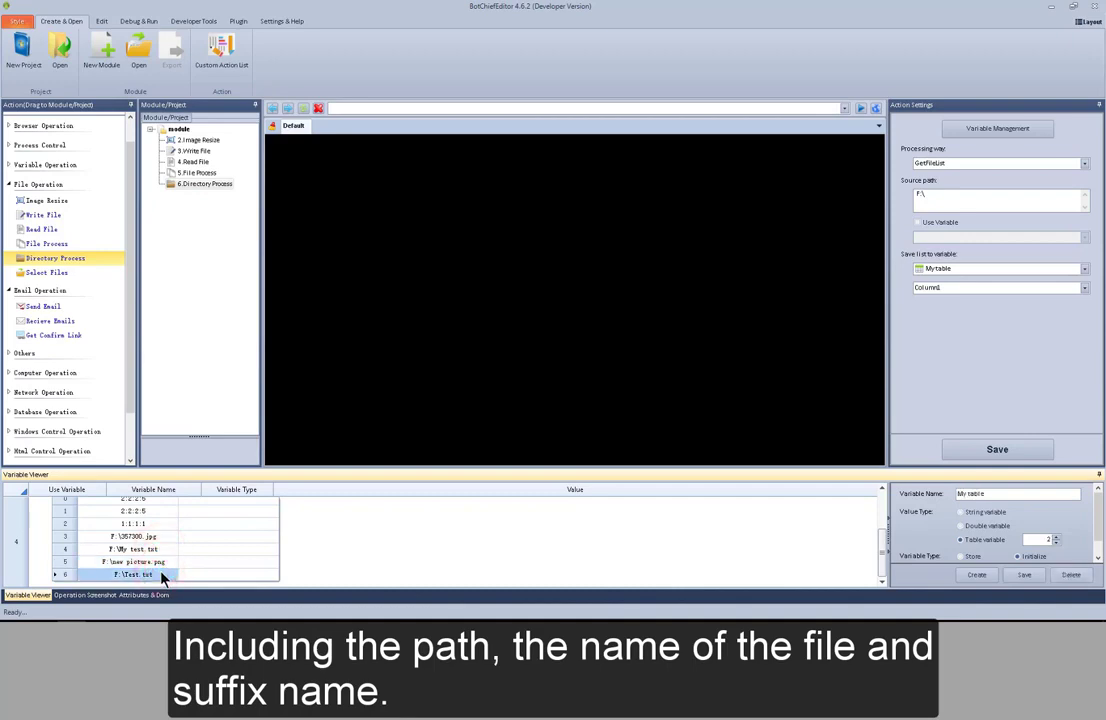
{"action": "left_click", "coordinate": [1085, 165]}
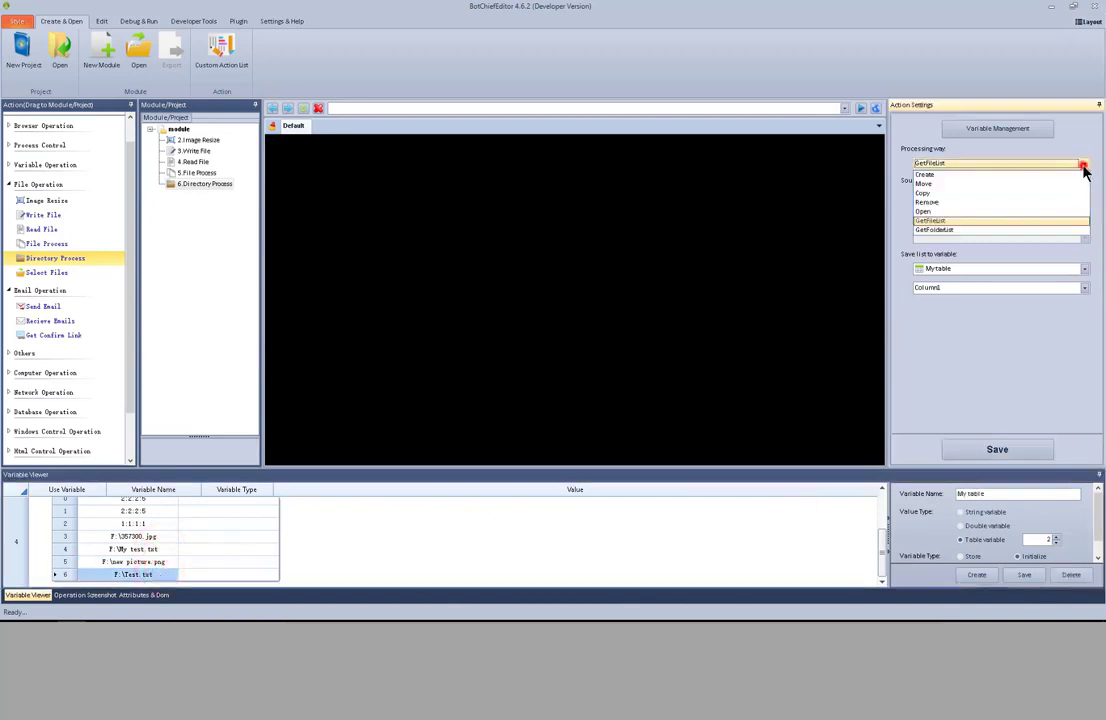
Step: Switch Directory Process to GetFolderList on F:\ and save the setting
{"action": "left_click", "coordinate": [1068, 230]}
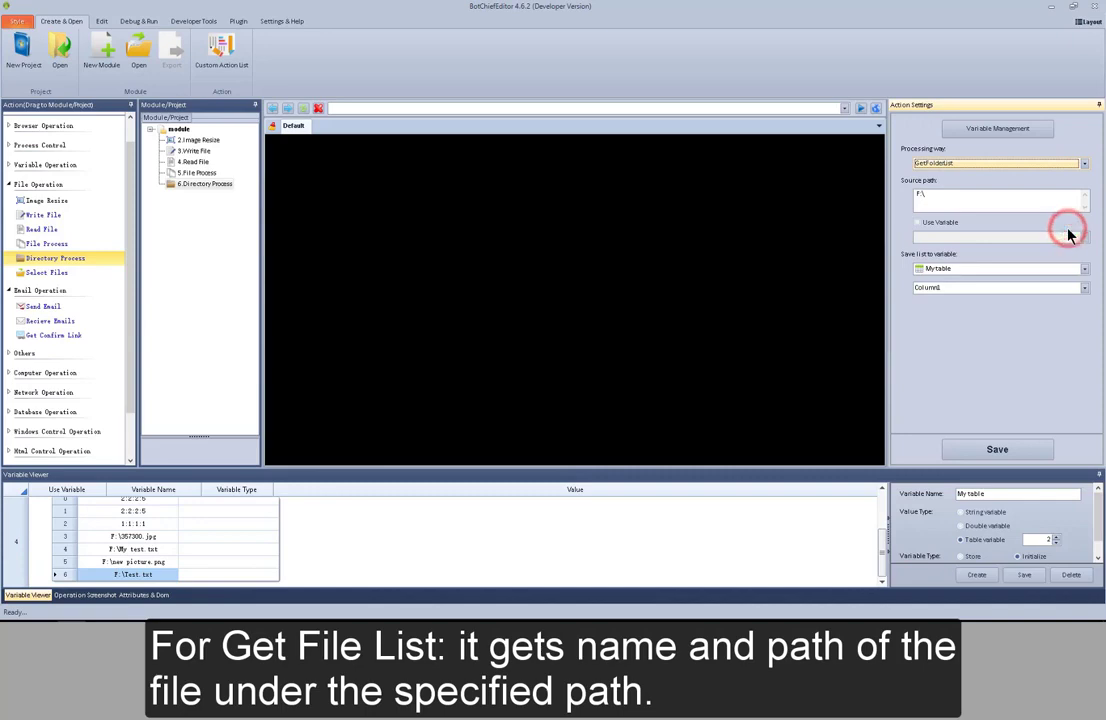
{"action": "left_click", "coordinate": [970, 203]}
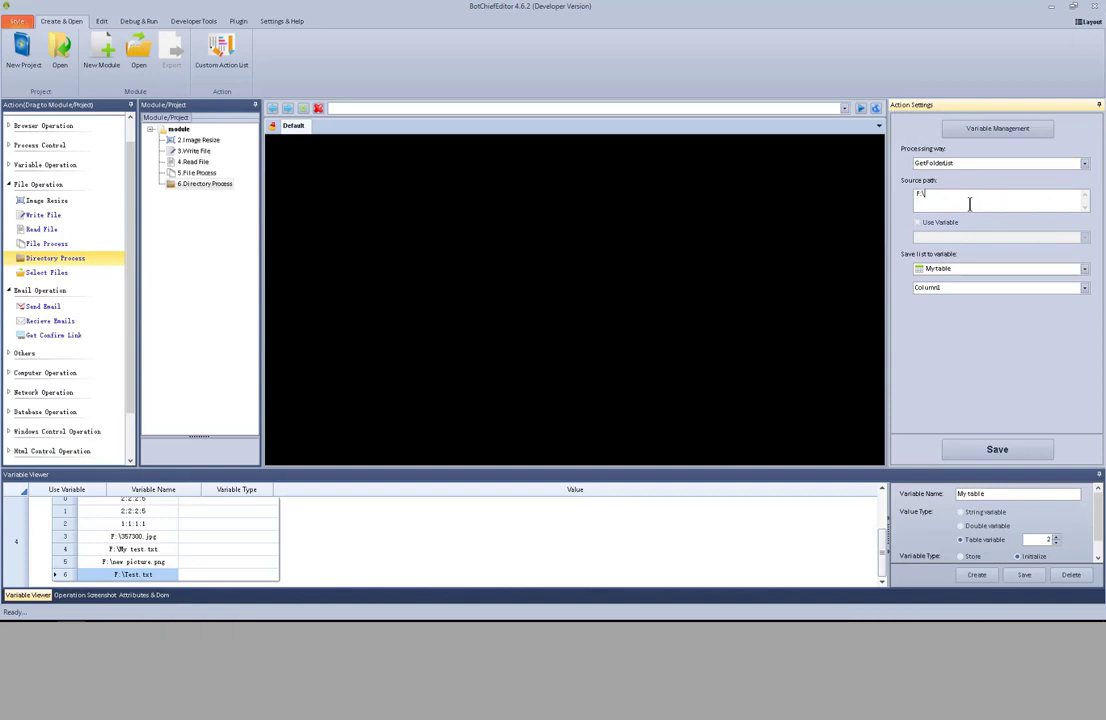
{"action": "left_click", "coordinate": [960, 449]}
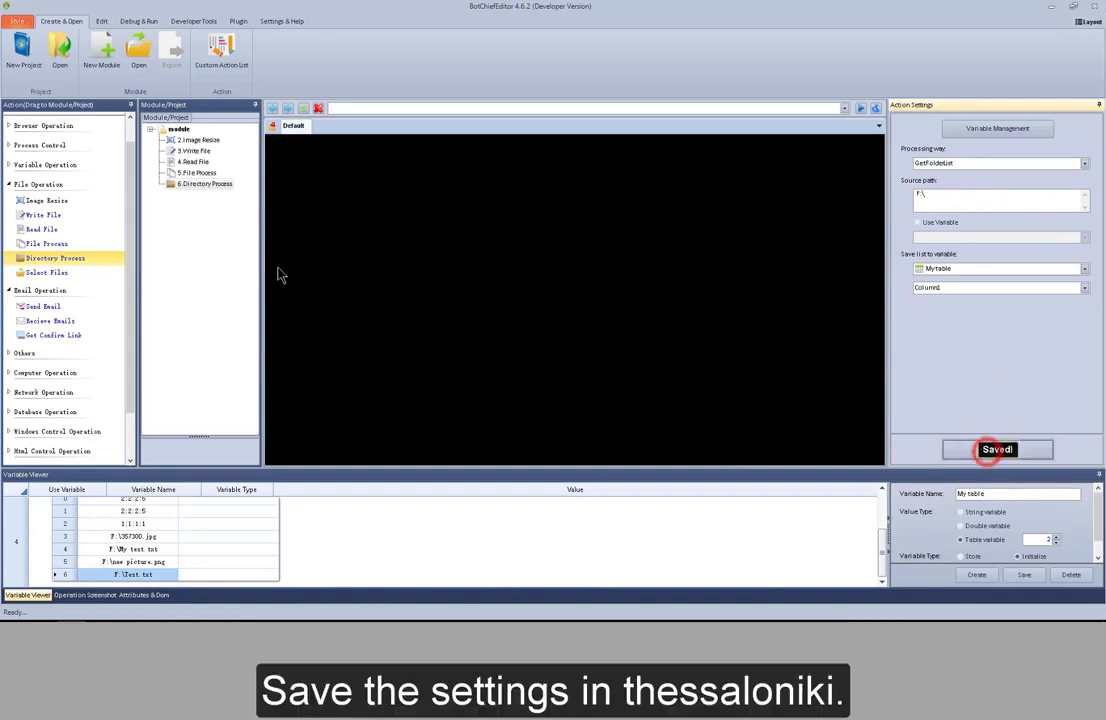
Step: Test-run 6.Directory Process so folder paths like F:\KuGou fill My table
{"action": "right_click", "coordinate": [217, 186]}
{"action": "left_click", "coordinate": [227, 187]}
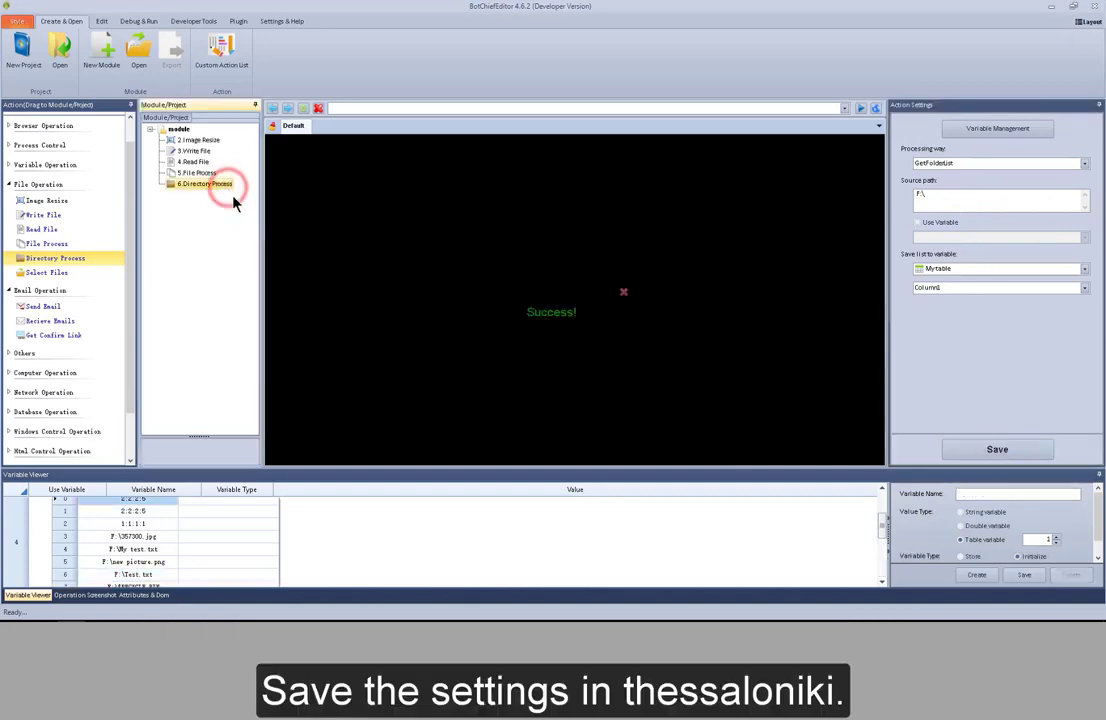
{"action": "left_click", "coordinate": [880, 530]}
{"action": "left_click_drag", "start_coordinate": [880, 531], "coordinate": [893, 508]}
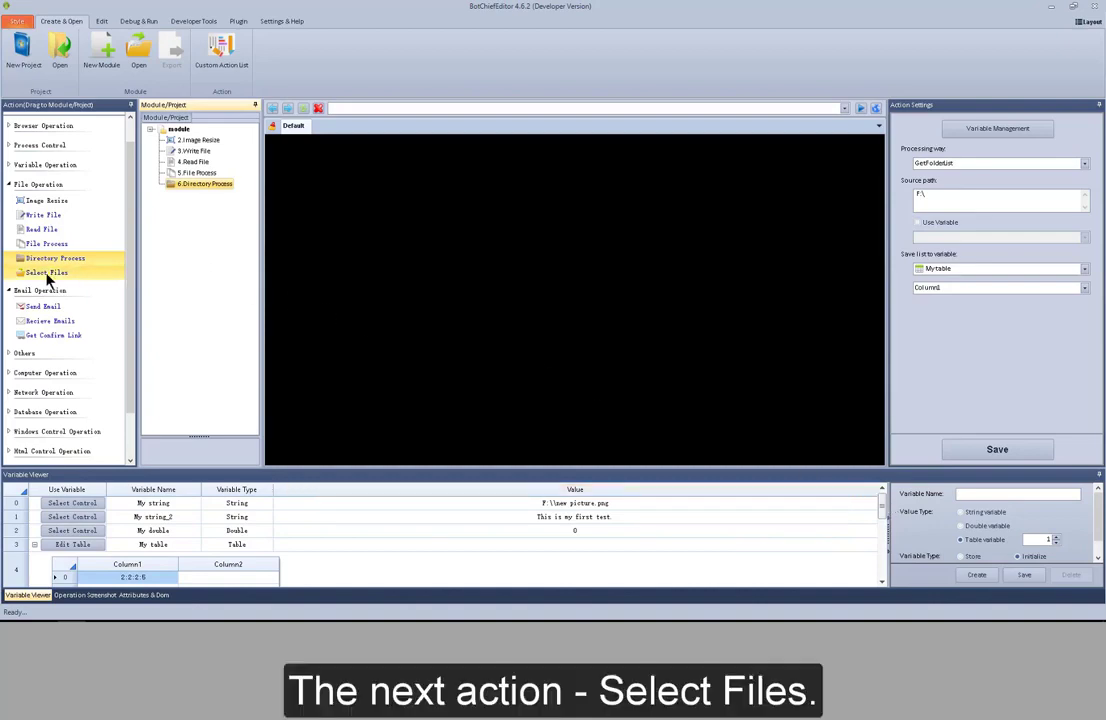
Step: Add a Select Files action and set its file filter to 'Files|*.txt'
{"action": "left_click_drag", "start_coordinate": [46, 272], "coordinate": [199, 265]}
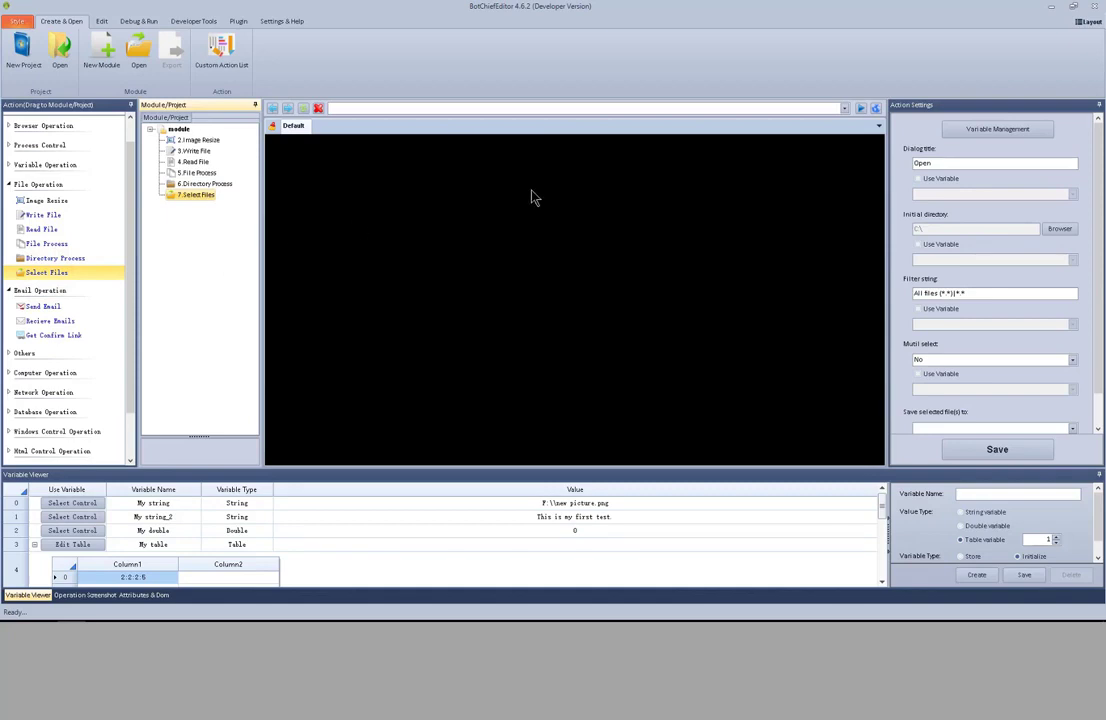
{"action": "left_click", "coordinate": [951, 160]}
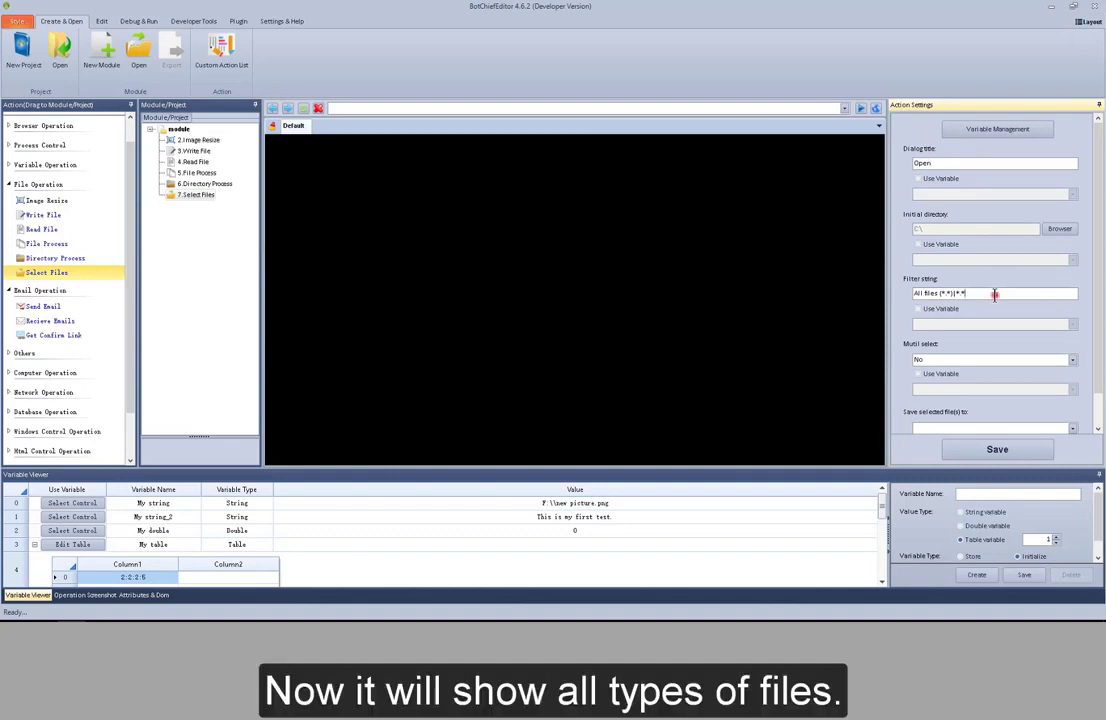
{"action": "left_click_drag", "start_coordinate": [995, 293], "coordinate": [890, 293]}
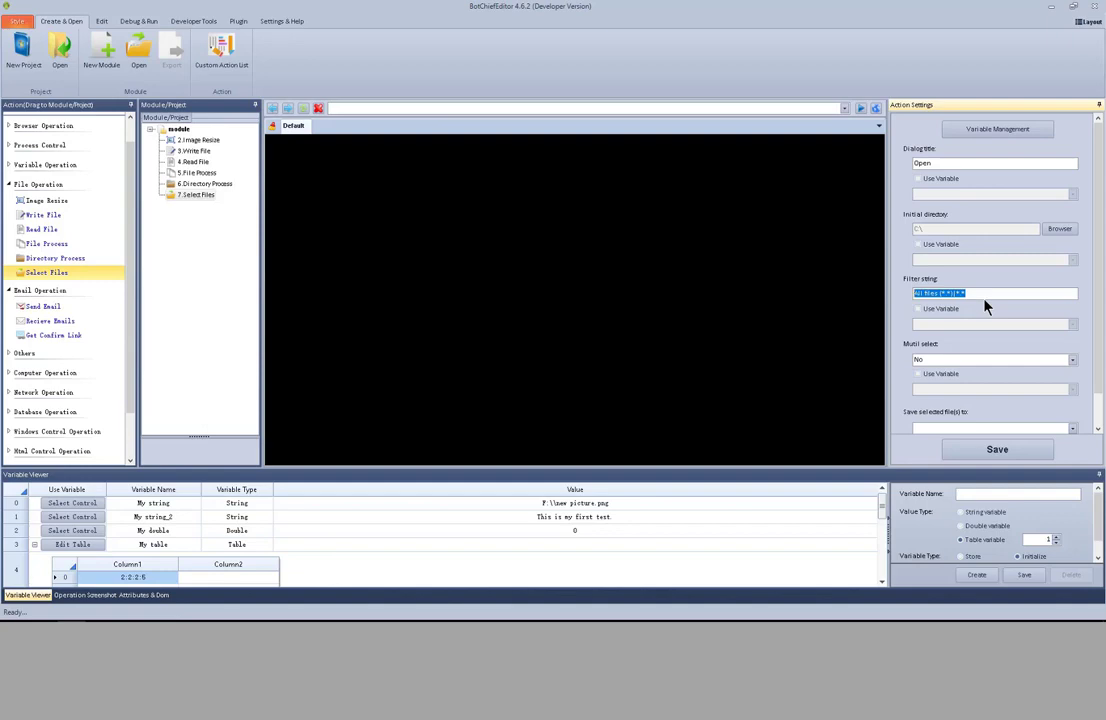
{"action": "type", "text": "Fi"}
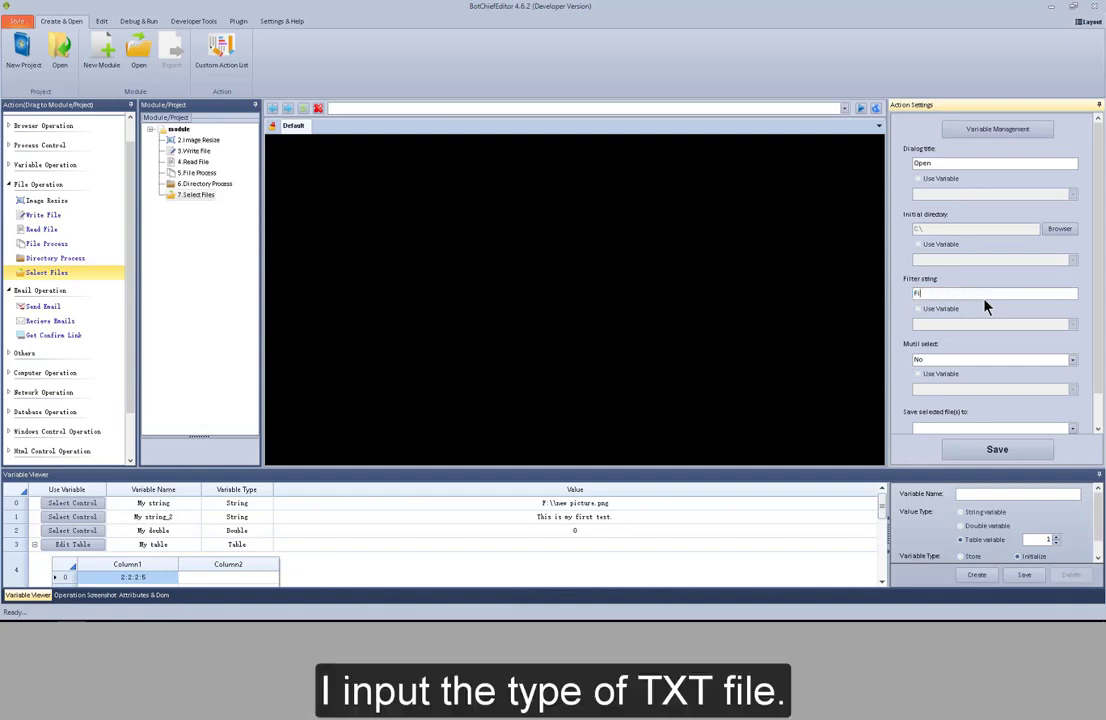
{"action": "type", "text": "les|*.txt"}
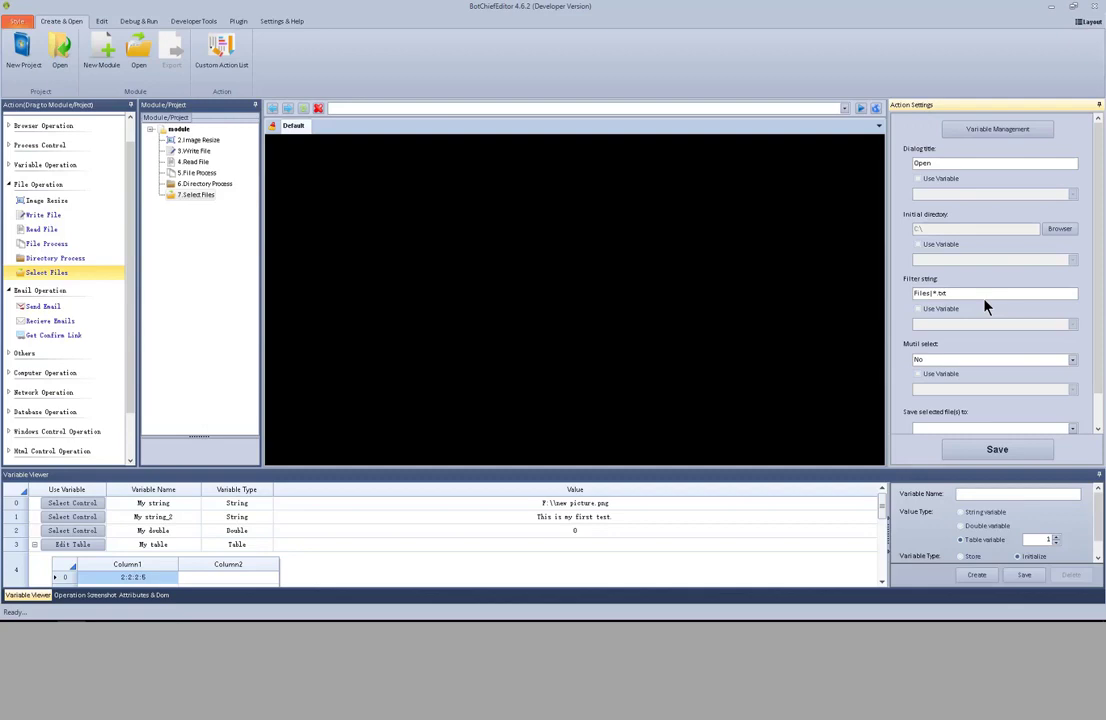
{"action": "left_click", "coordinate": [1095, 345]}
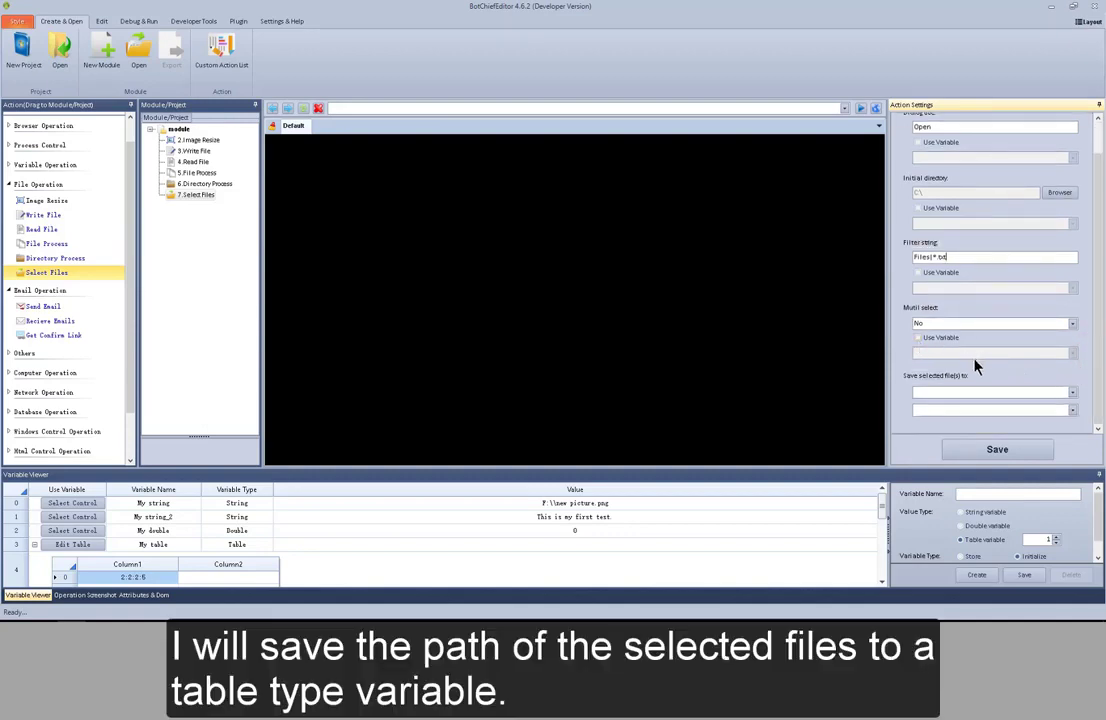
Step: Store selected files in My table's Column2 and allow multiple selection
{"action": "left_click", "coordinate": [1072, 392]}
{"action": "left_click", "coordinate": [1073, 402]}
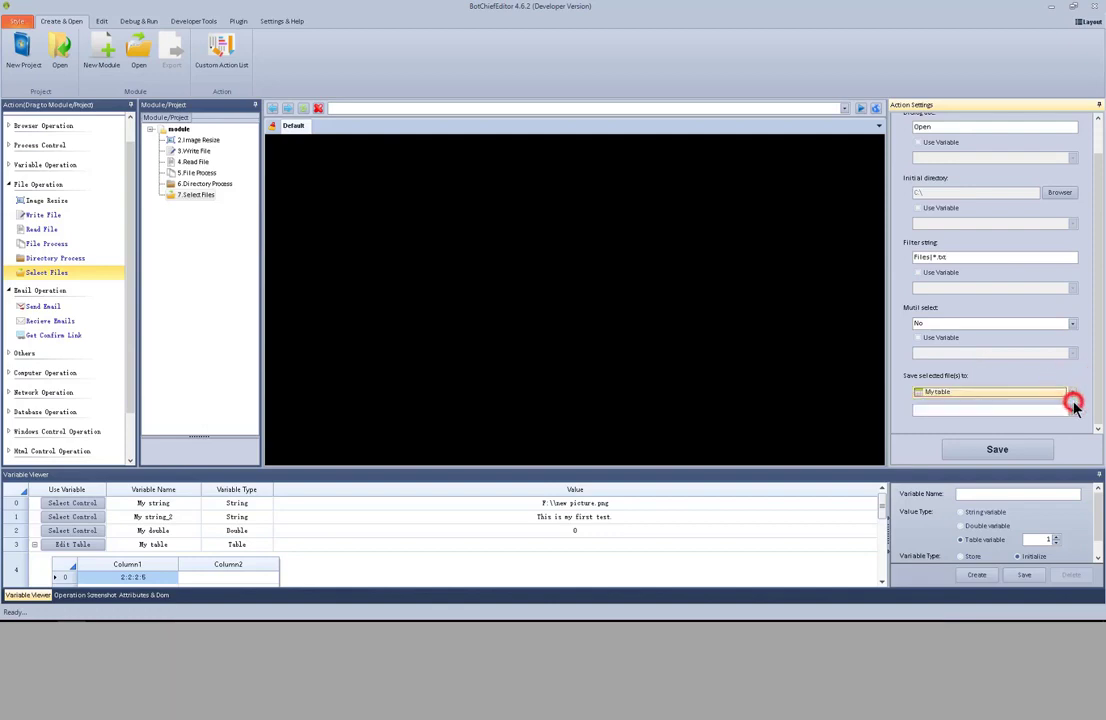
{"action": "left_click", "coordinate": [1072, 324]}
{"action": "left_click", "coordinate": [1069, 335]}
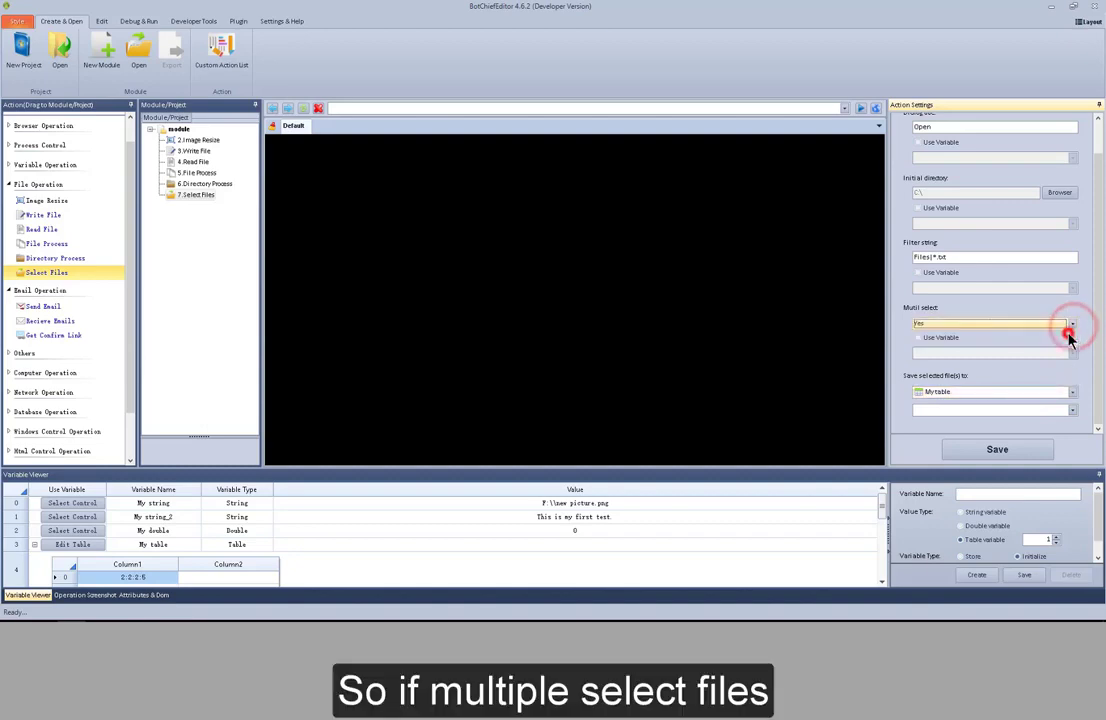
{"action": "left_click_drag", "start_coordinate": [881, 513], "coordinate": [885, 568]}
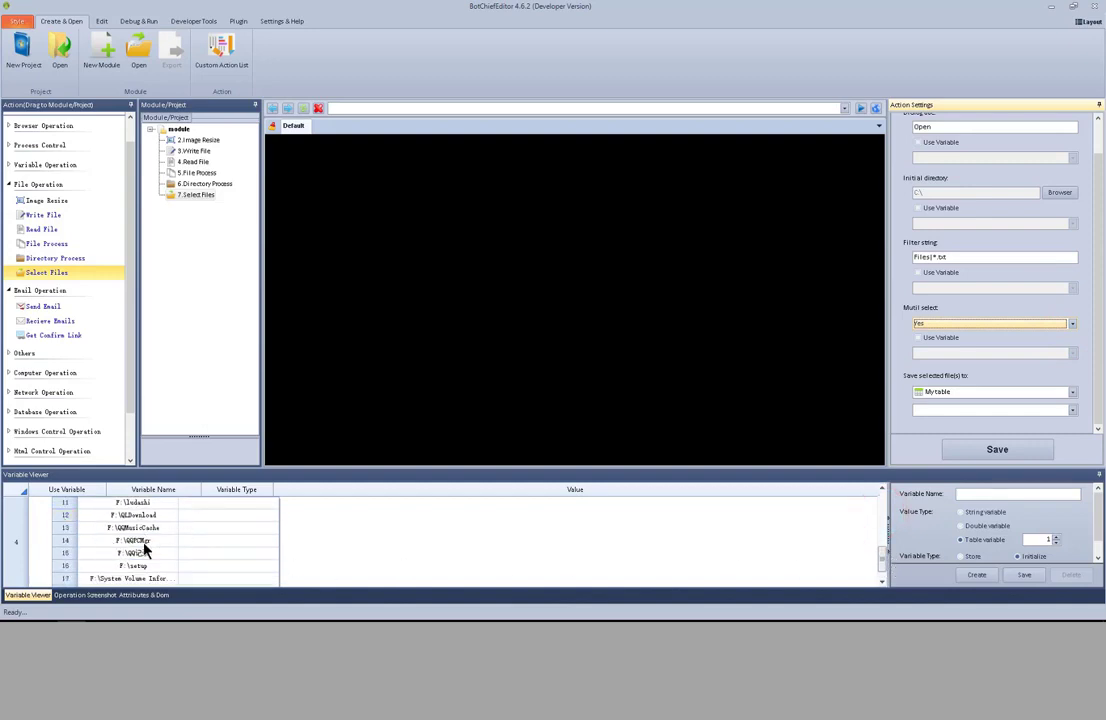
{"action": "left_click", "coordinate": [1062, 409]}
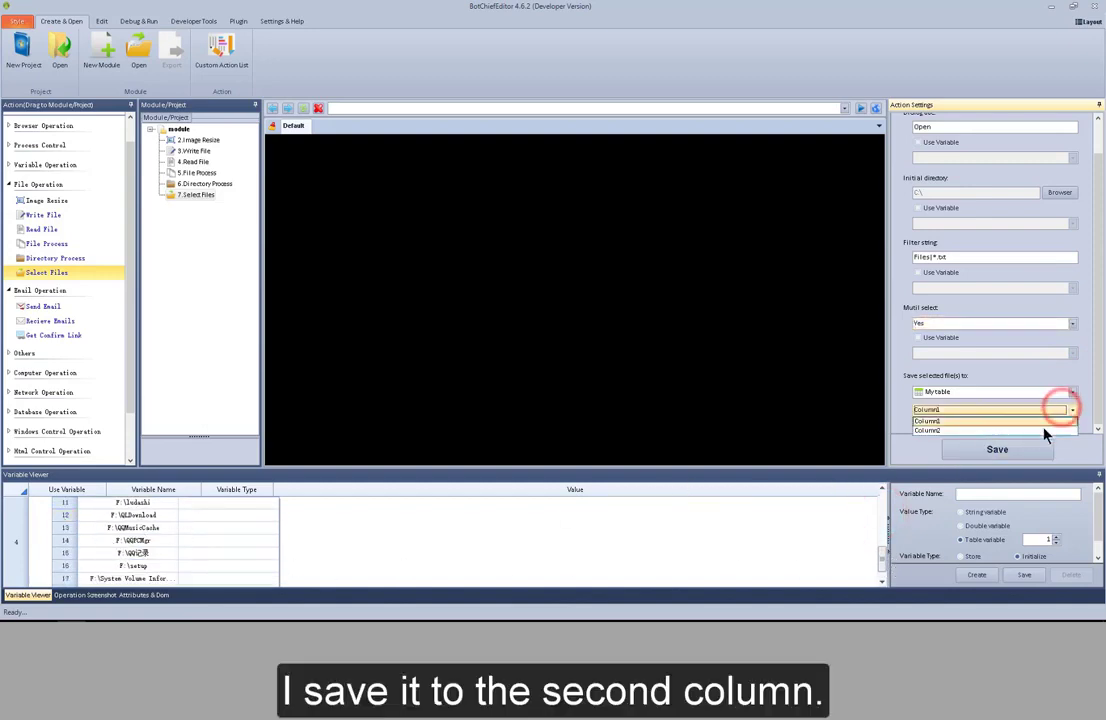
{"action": "left_click", "coordinate": [1042, 429]}
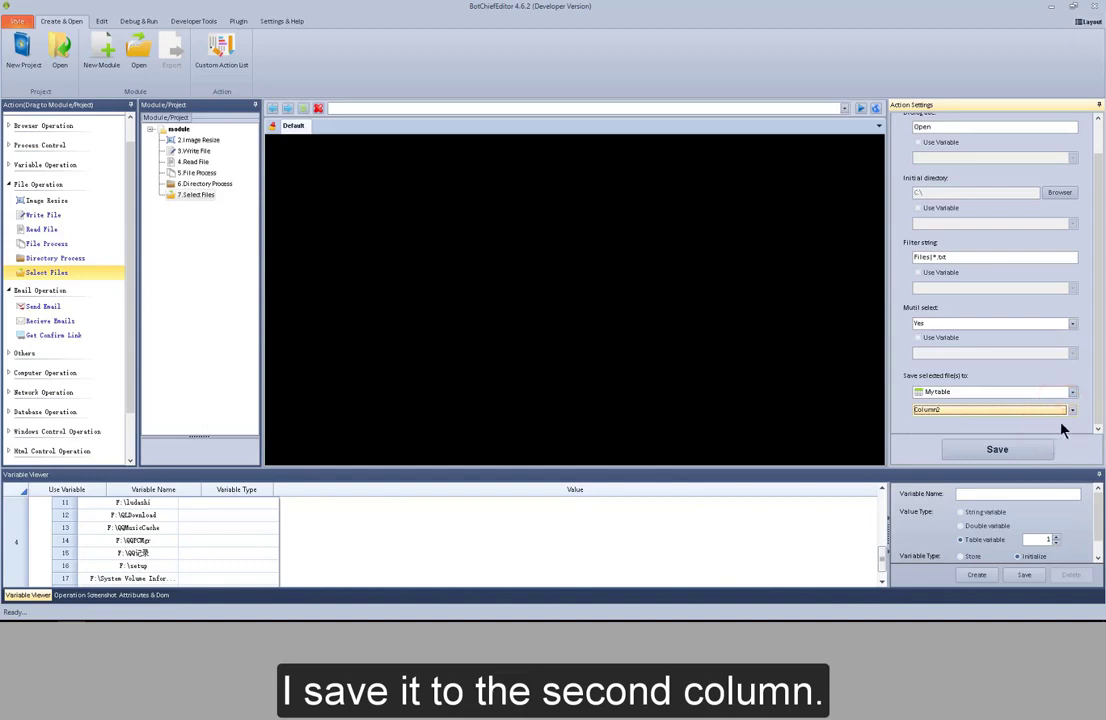
{"action": "scroll", "coordinate": [1075, 300], "scroll_direction": "up", "scroll_amount": 1}
Step: Set the starting folder to Others (F:) and save the Select Files settings
{"action": "left_click", "coordinate": [1059, 229]}
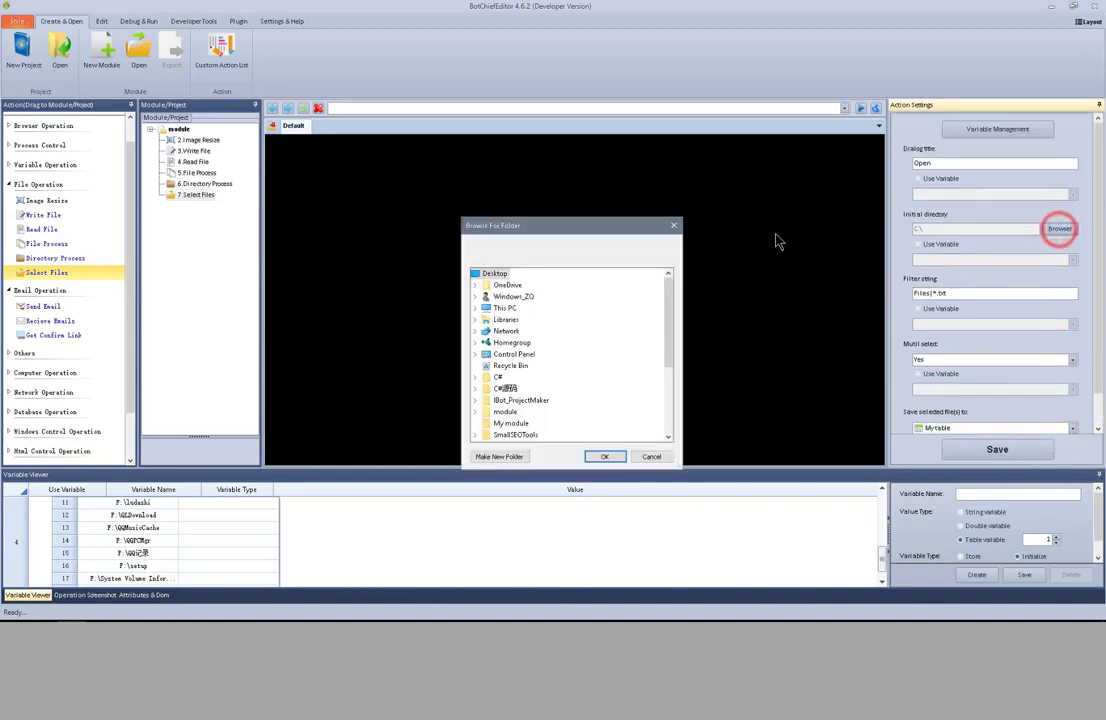
{"action": "left_click", "coordinate": [474, 307]}
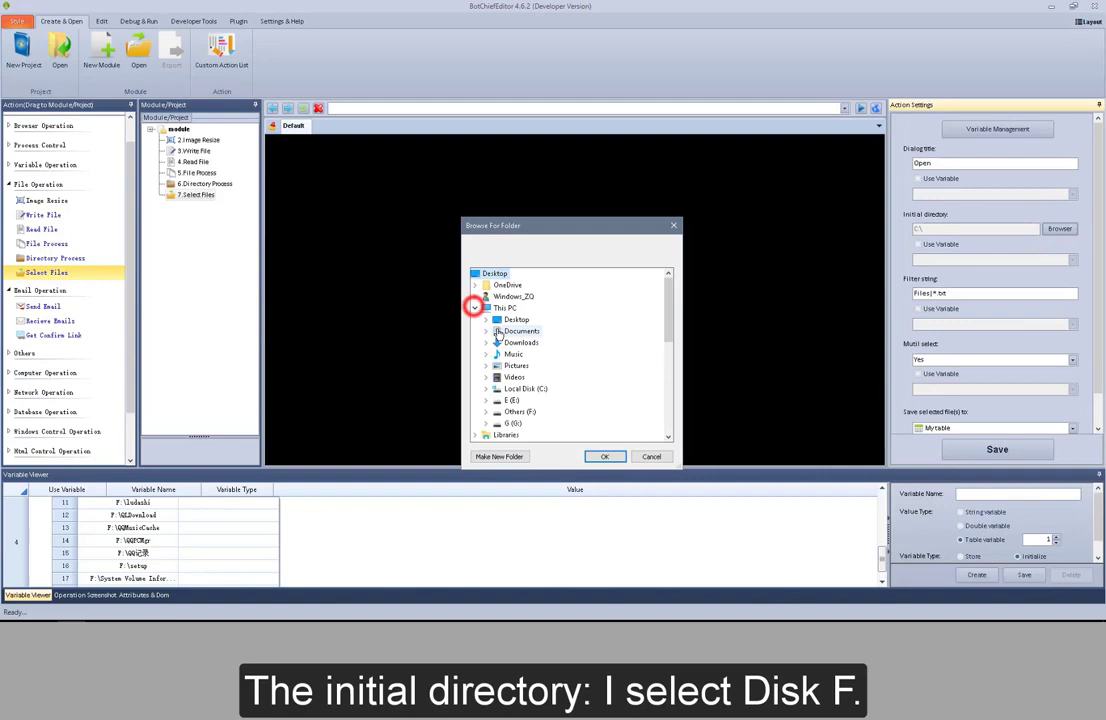
{"action": "left_click", "coordinate": [535, 415]}
{"action": "left_click", "coordinate": [610, 458]}
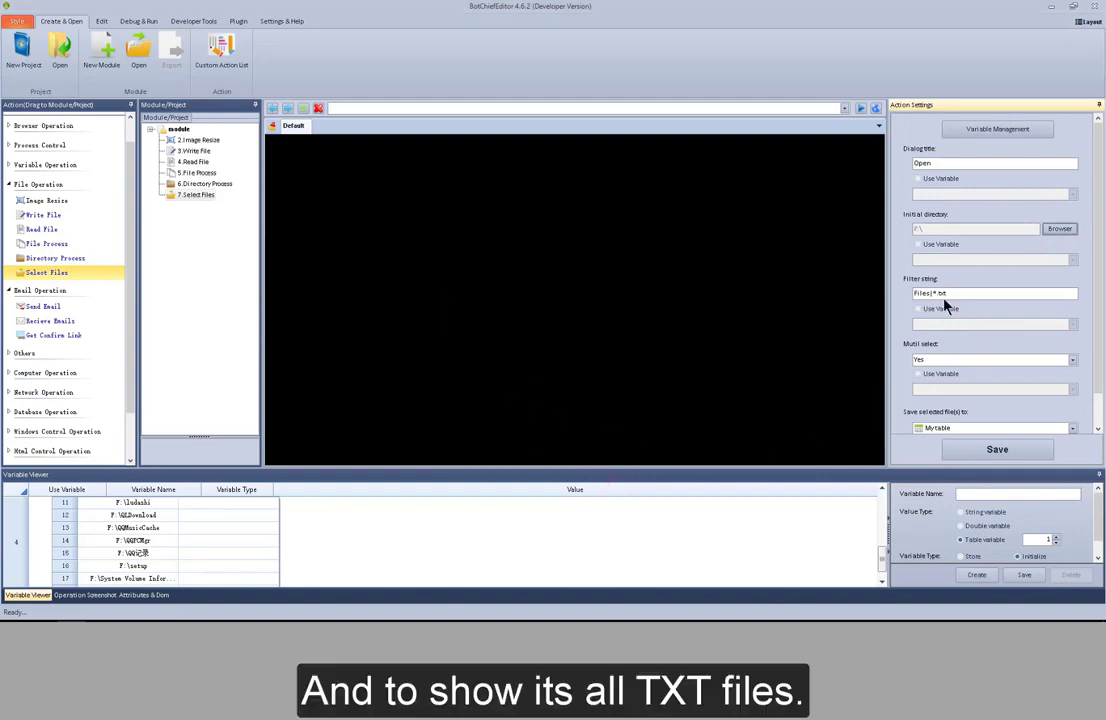
{"action": "left_click", "coordinate": [995, 451]}
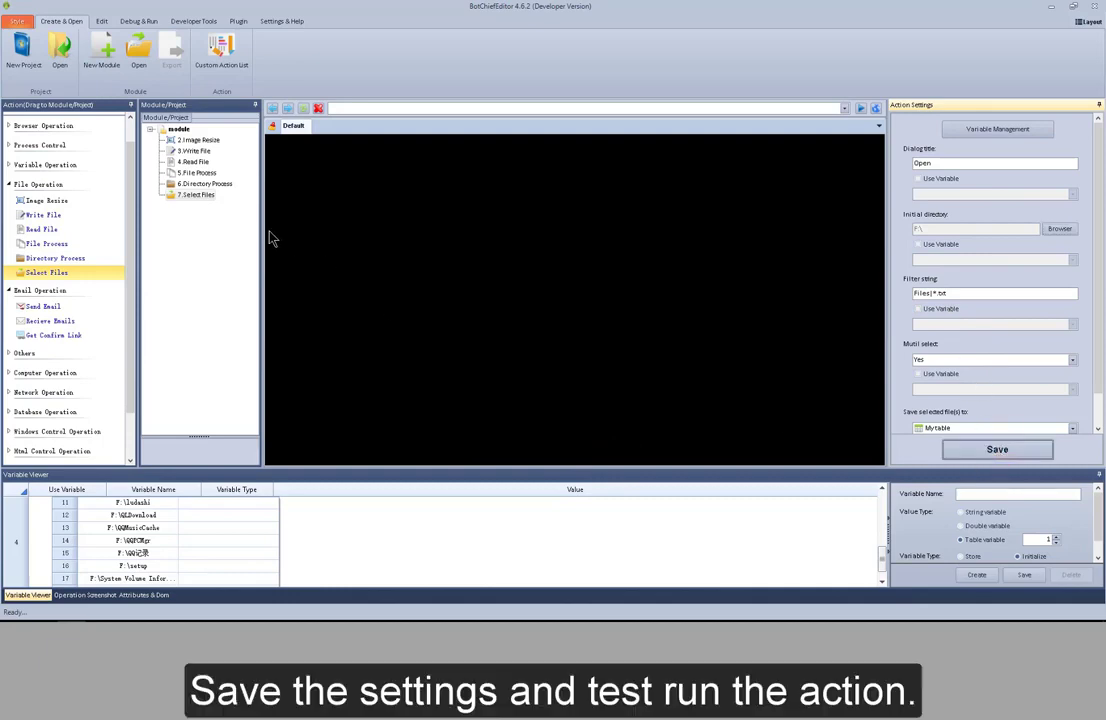
Step: Test-run 7.Select Files, opening Test and My test so their F:\ paths reach Column2
{"action": "right_click", "coordinate": [197, 193]}
{"action": "left_click", "coordinate": [212, 200]}
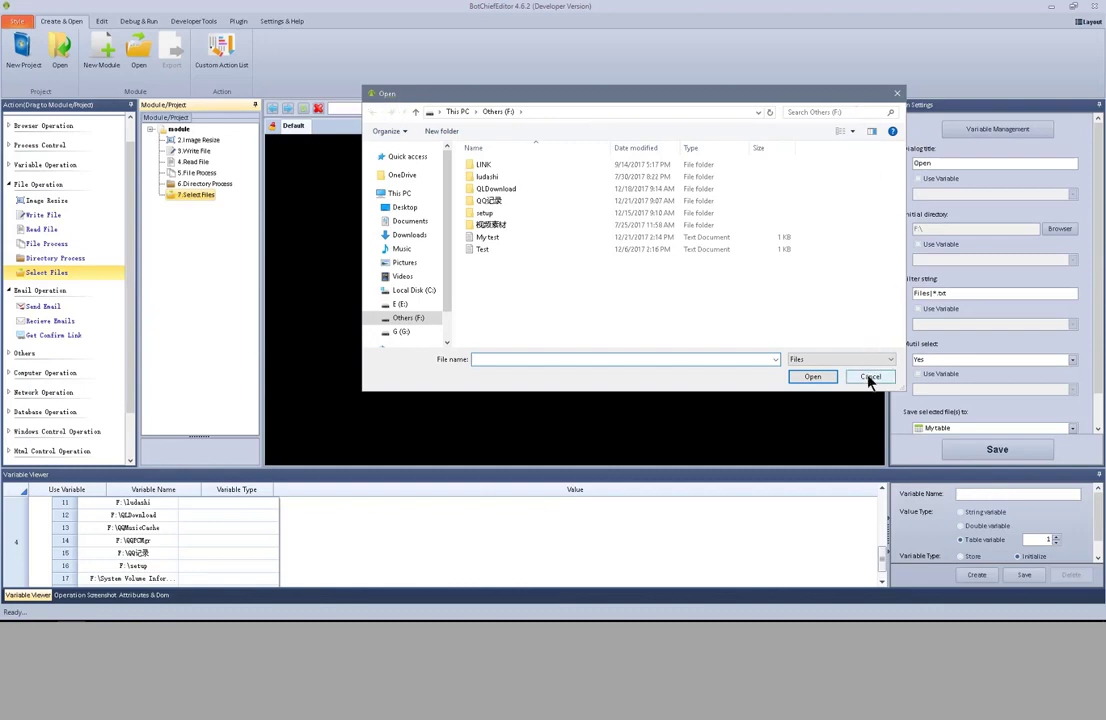
{"action": "left_click", "coordinate": [484, 249]}
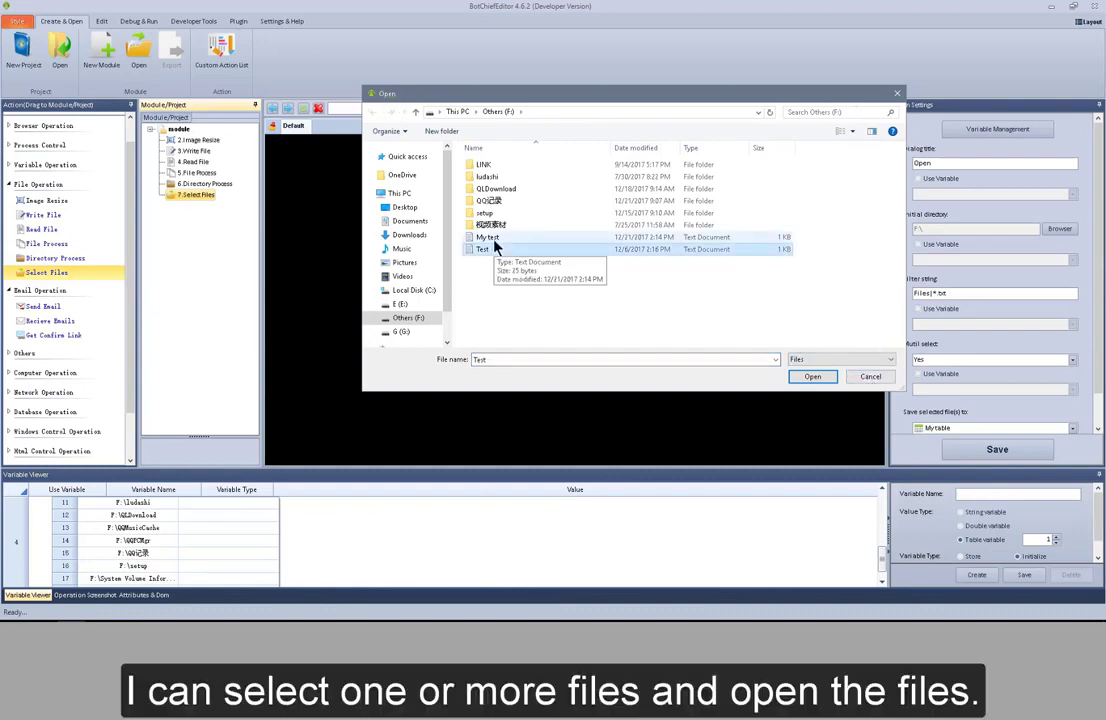
{"action": "left_click", "coordinate": [488, 237], "text": "ctrl"}
{"action": "left_click", "coordinate": [810, 376]}
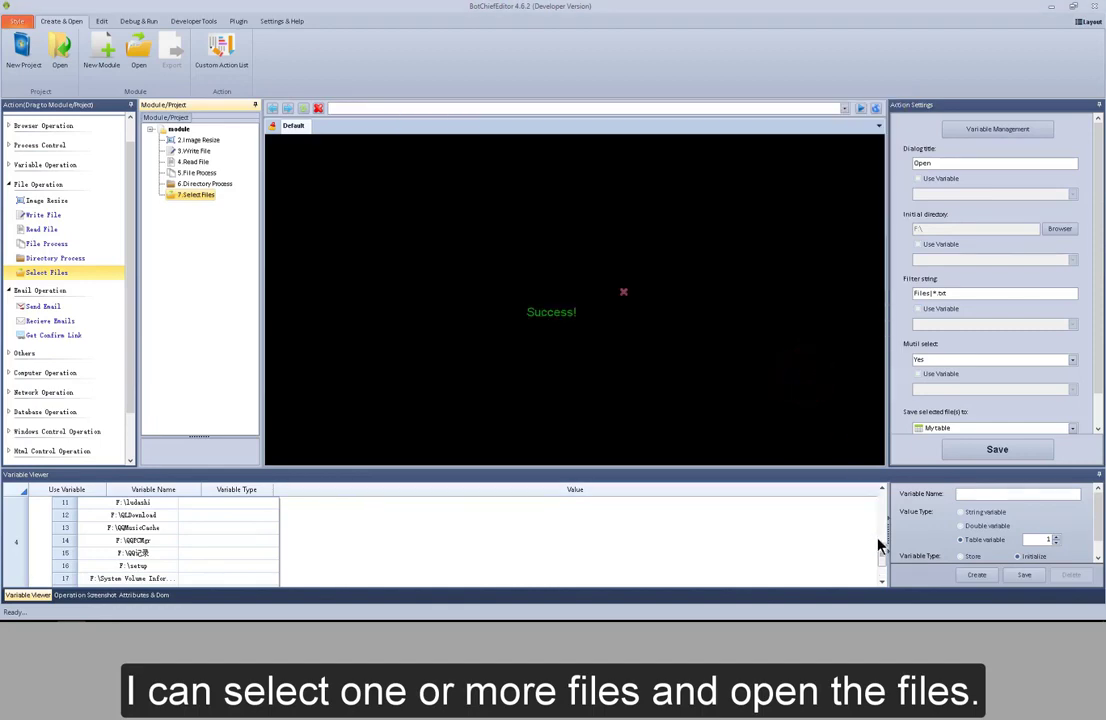
{"action": "mouse_move", "coordinate": [881, 557]}
{"action": "left_mouse_down"}
{"action": "mouse_move", "coordinate": [882, 513]}
{"action": "mouse_move", "coordinate": [883, 576]}
{"action": "left_mouse_up"}
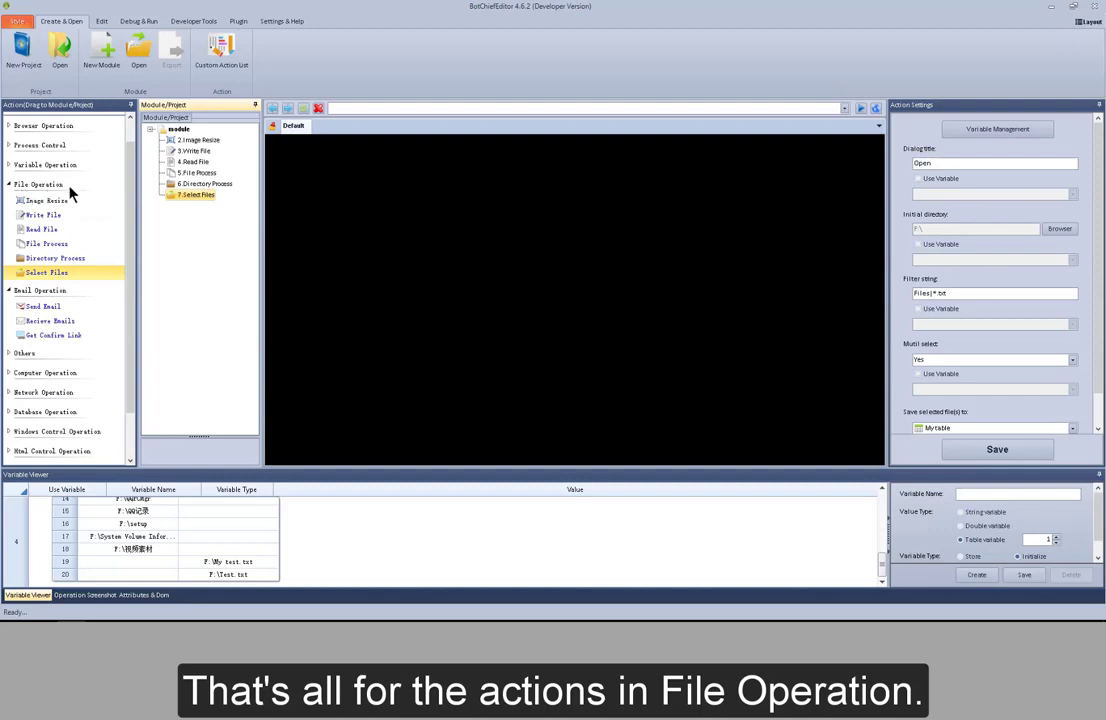
Step: Collapse File Operation, drop Send Email into the module as step 8, and review its subject and body fields
{"action": "left_click", "coordinate": [8, 185]}
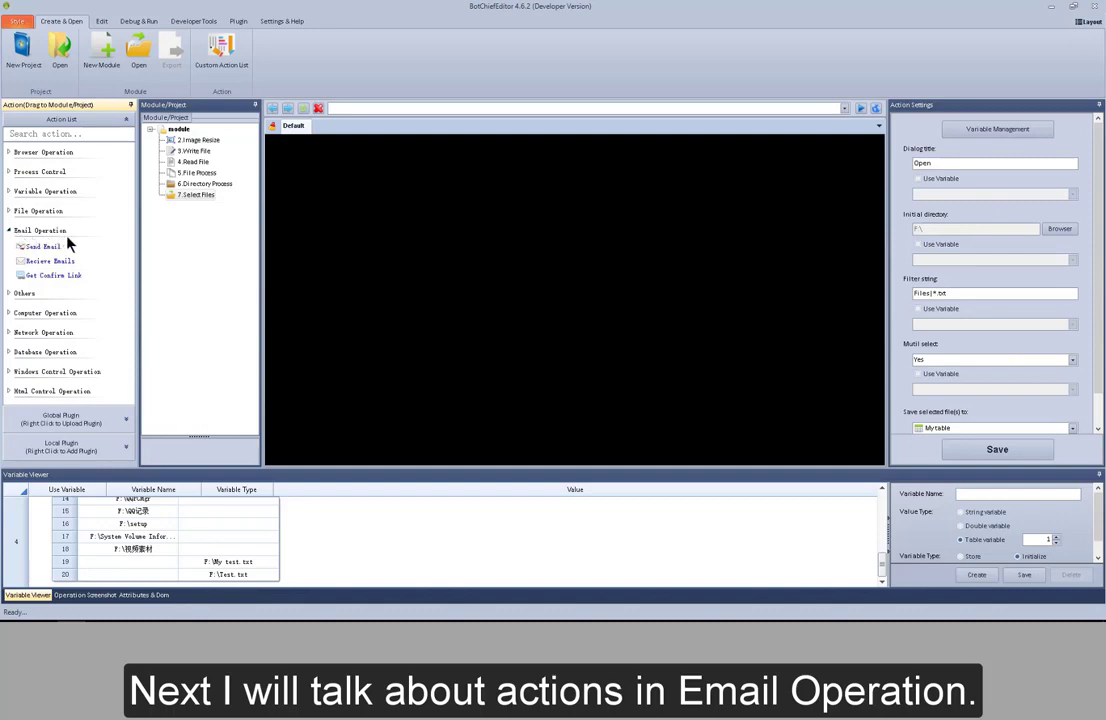
{"action": "left_click_drag", "start_coordinate": [39, 247], "coordinate": [183, 227]}
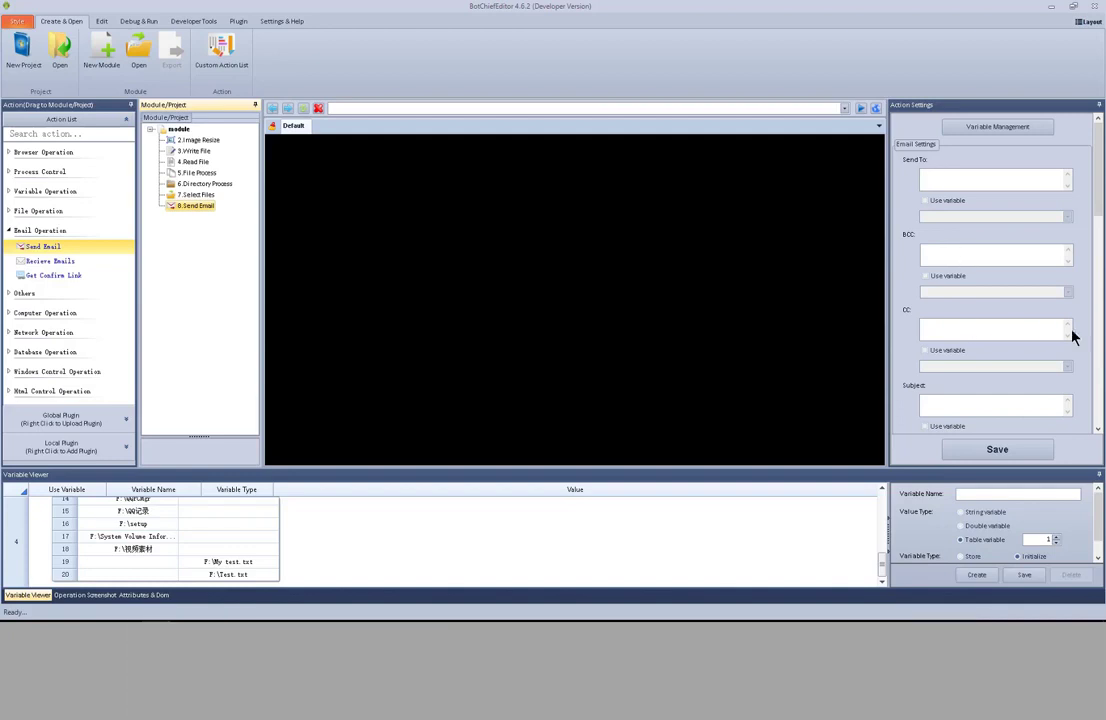
{"action": "scroll", "coordinate": [1089, 338], "scroll_direction": "down", "scroll_amount": 2}
{"action": "scroll", "coordinate": [1089, 338], "scroll_direction": "down", "scroll_amount": 4}
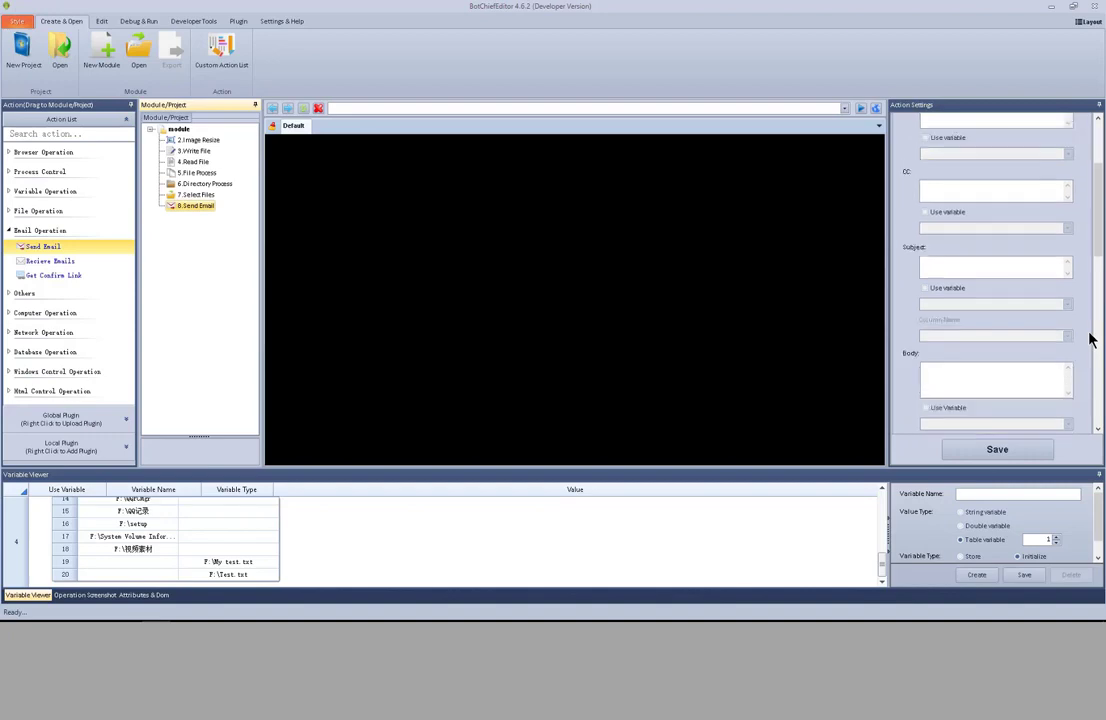
{"action": "left_click", "coordinate": [965, 198]}
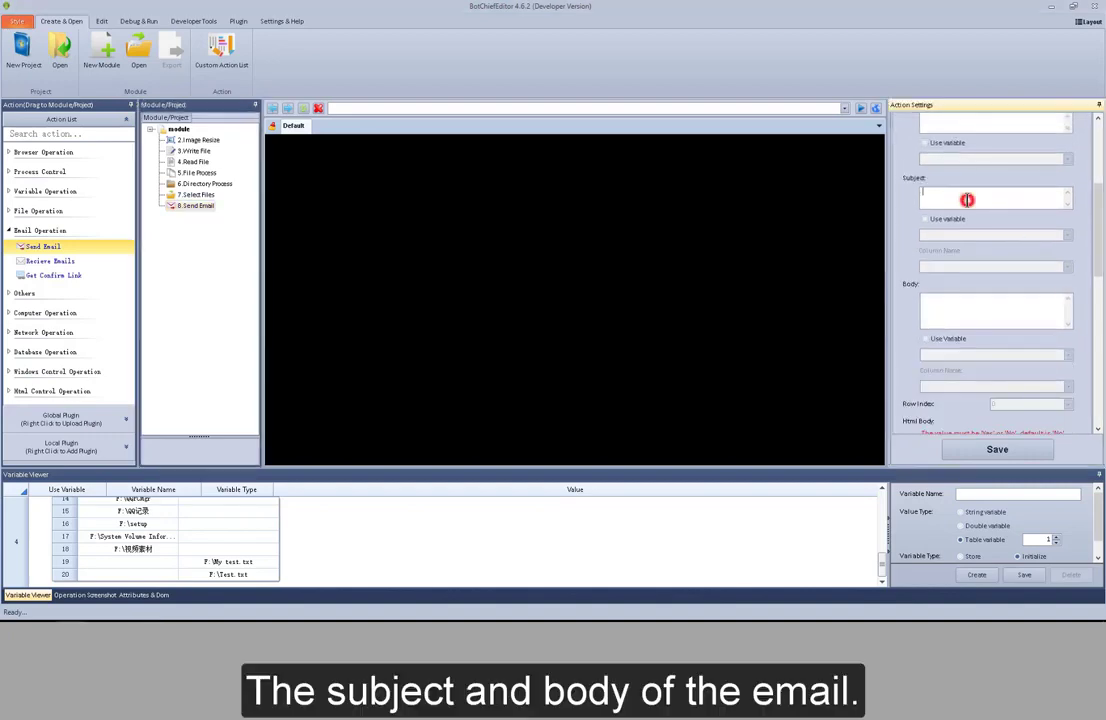
{"action": "left_click", "coordinate": [982, 304]}
{"action": "scroll", "coordinate": [1087, 328], "scroll_direction": "down", "scroll_amount": 2}
{"action": "scroll", "coordinate": [1079, 328], "scroll_direction": "up", "scroll_amount": 4}
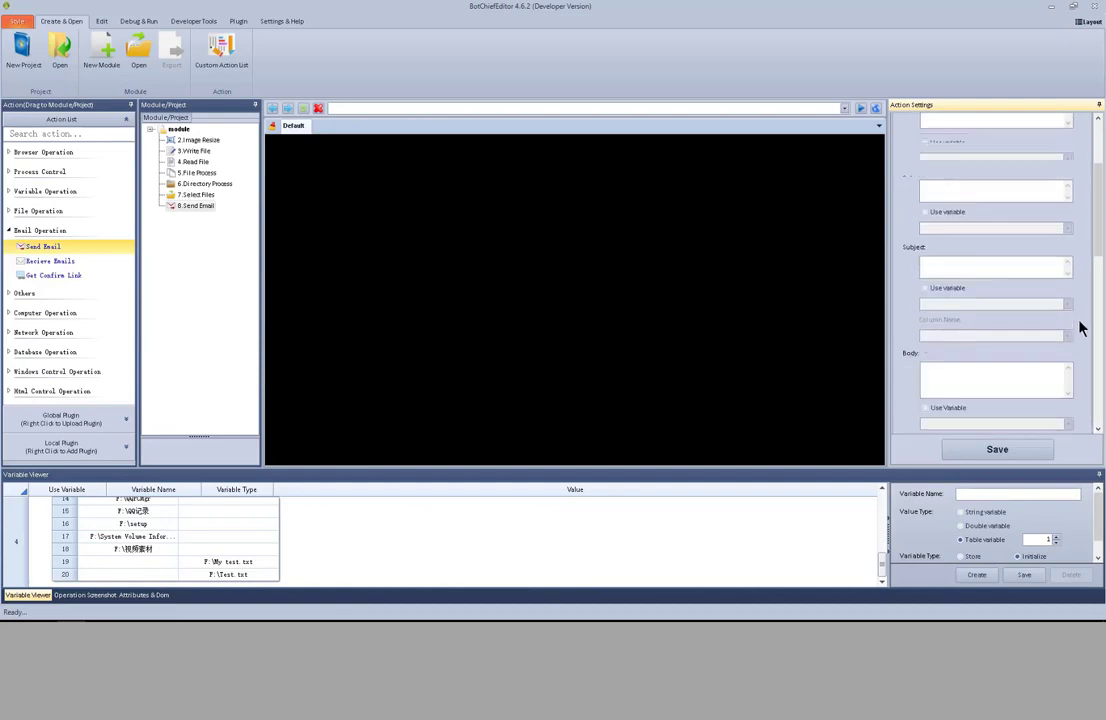
{"action": "scroll", "coordinate": [1079, 328], "scroll_direction": "up", "scroll_amount": 6}
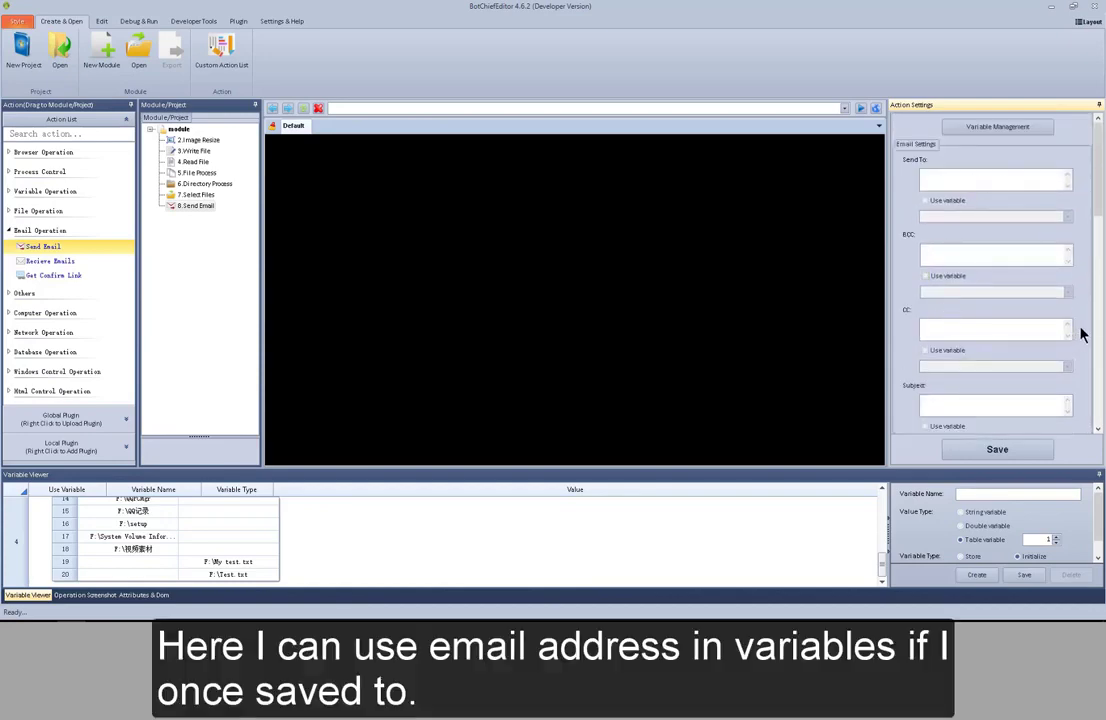
Step: Check the Send Email account's email and password fields, then clear the default port 25
{"action": "scroll", "coordinate": [1080, 334], "scroll_direction": "down", "scroll_amount": 10}
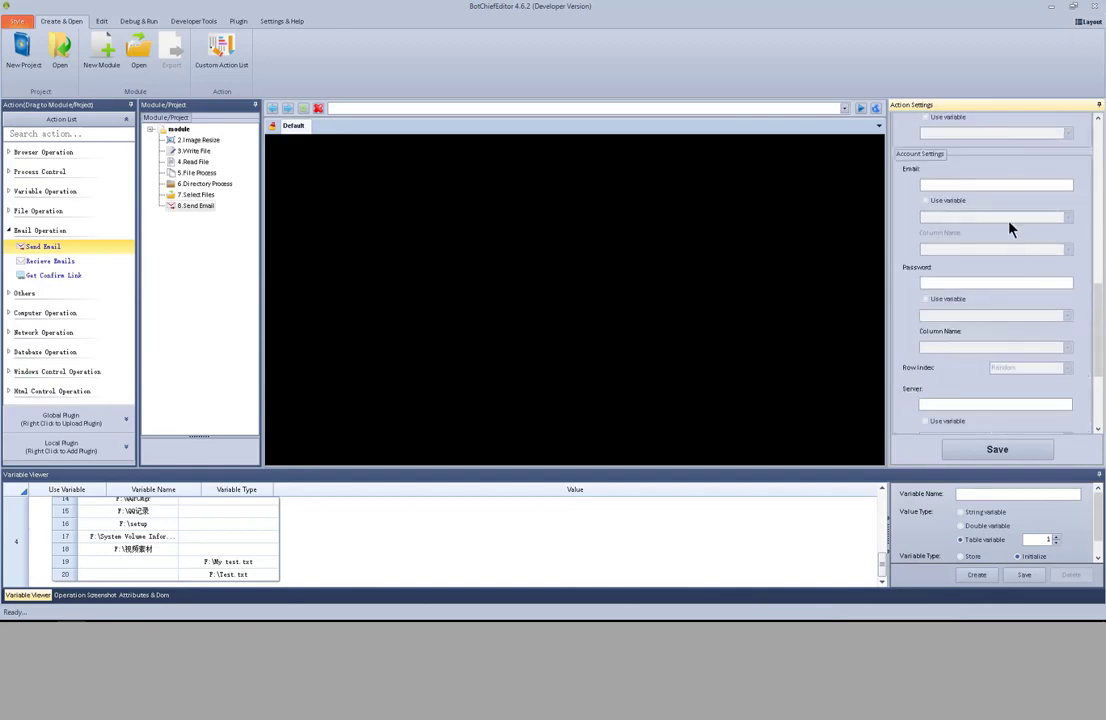
{"action": "left_click", "coordinate": [952, 183]}
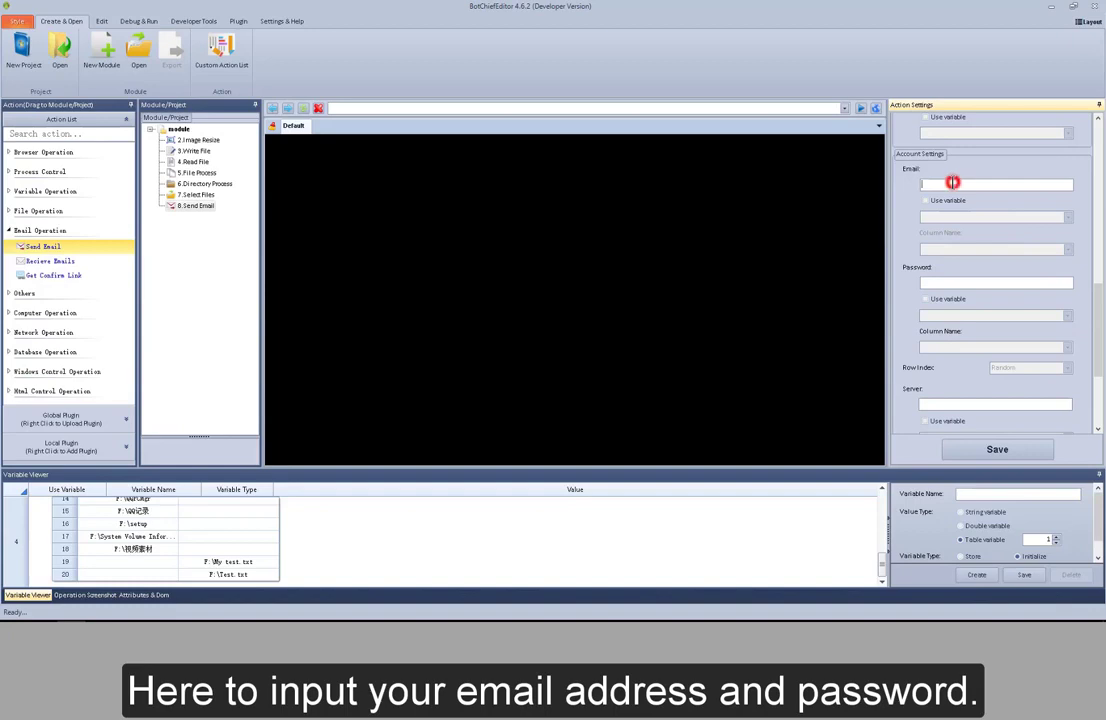
{"action": "left_click", "coordinate": [965, 281]}
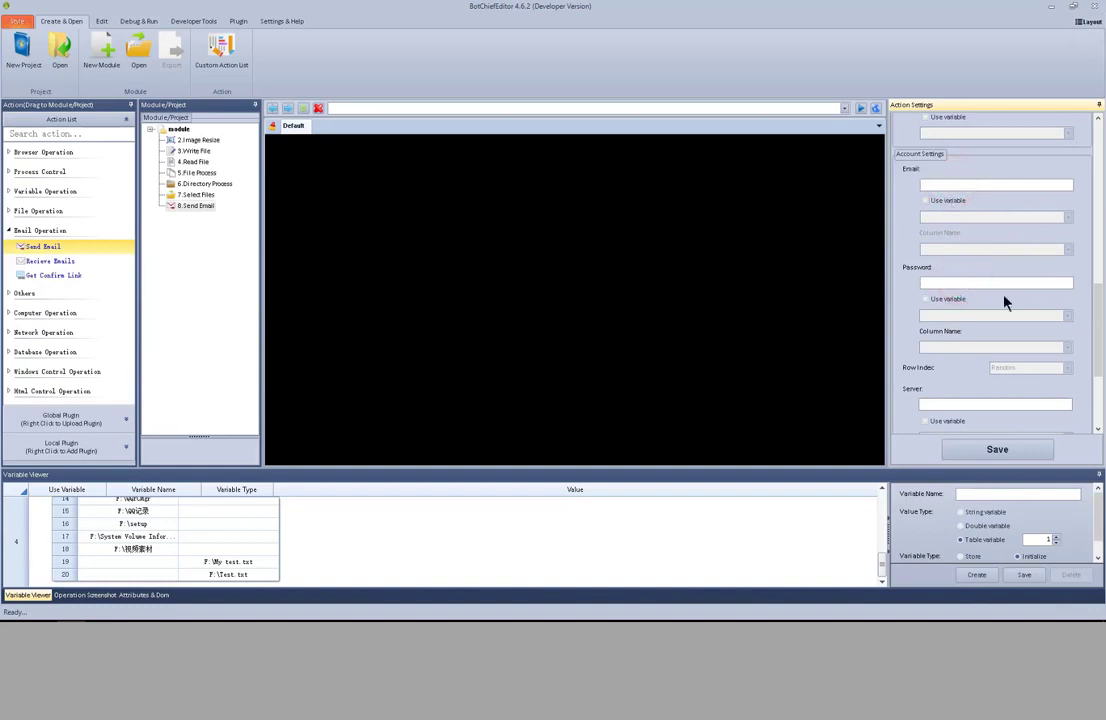
{"action": "scroll", "coordinate": [1071, 350], "scroll_direction": "down", "scroll_amount": 3}
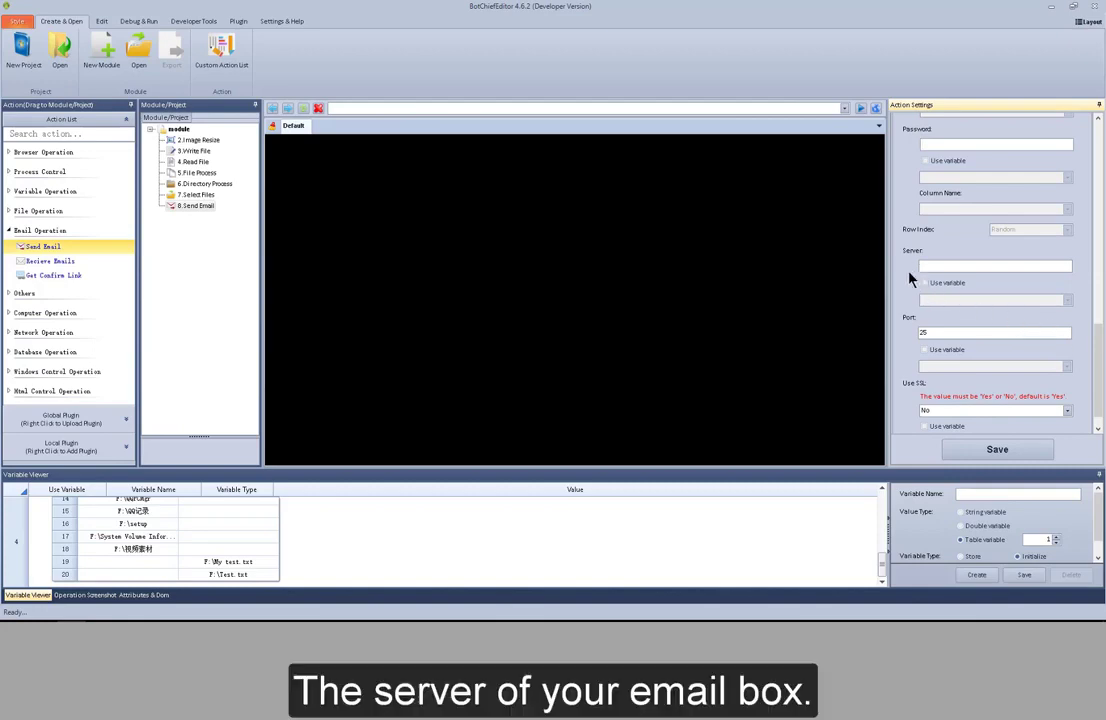
{"action": "left_click", "coordinate": [929, 333]}
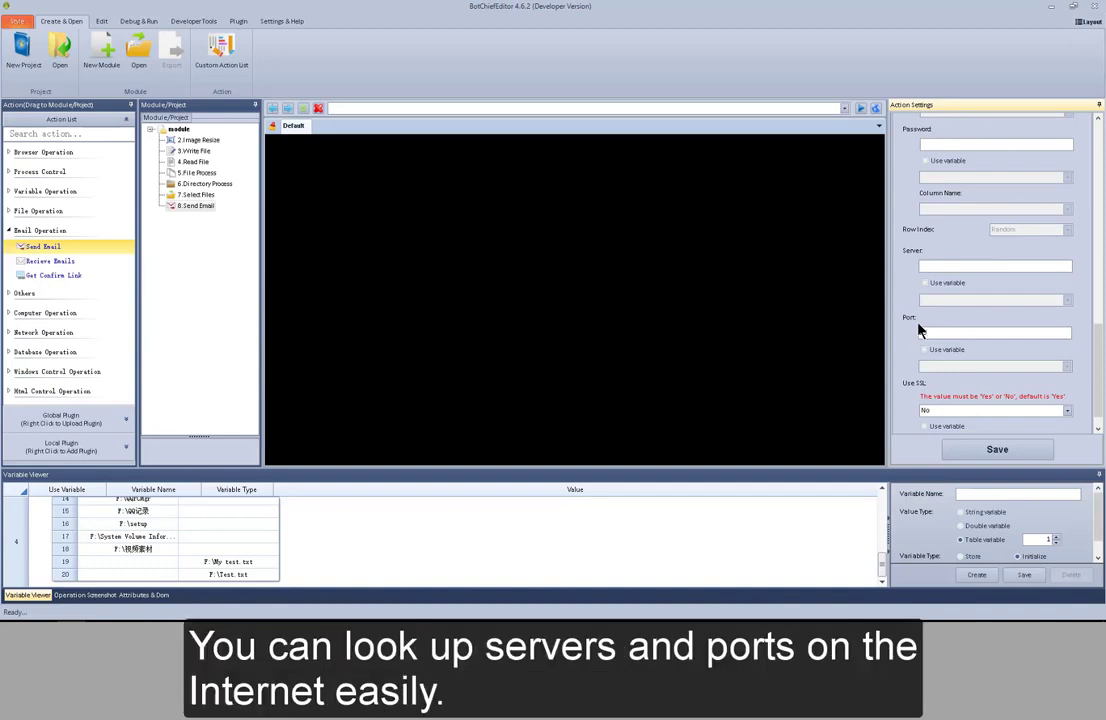
Step: Enter port 25 and set Use SSL to Yes, returning to the Send To field
{"action": "left_click", "coordinate": [922, 332]}
{"action": "type", "text": "25"}
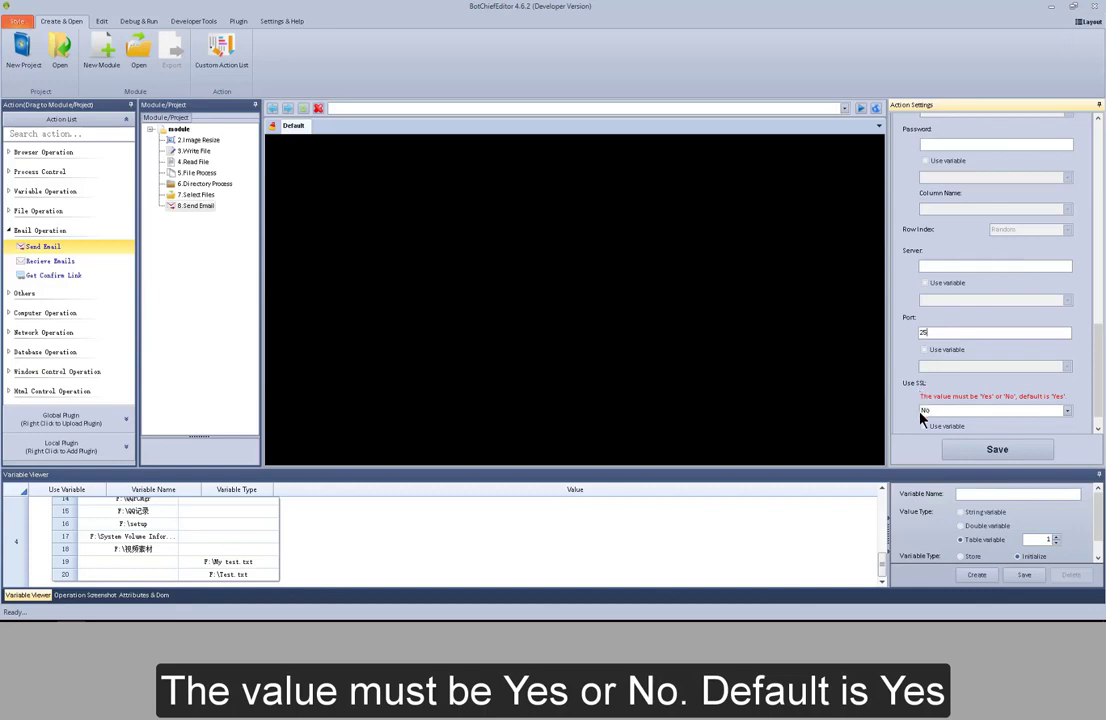
{"action": "left_click", "coordinate": [1065, 411]}
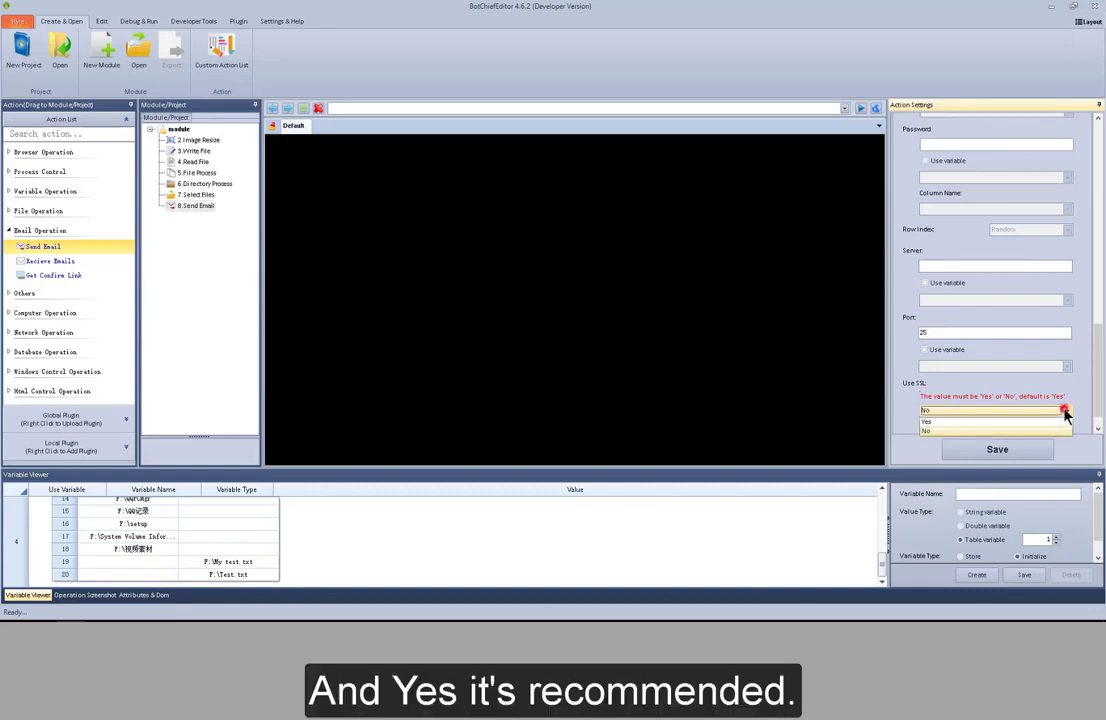
{"action": "left_click", "coordinate": [1065, 421]}
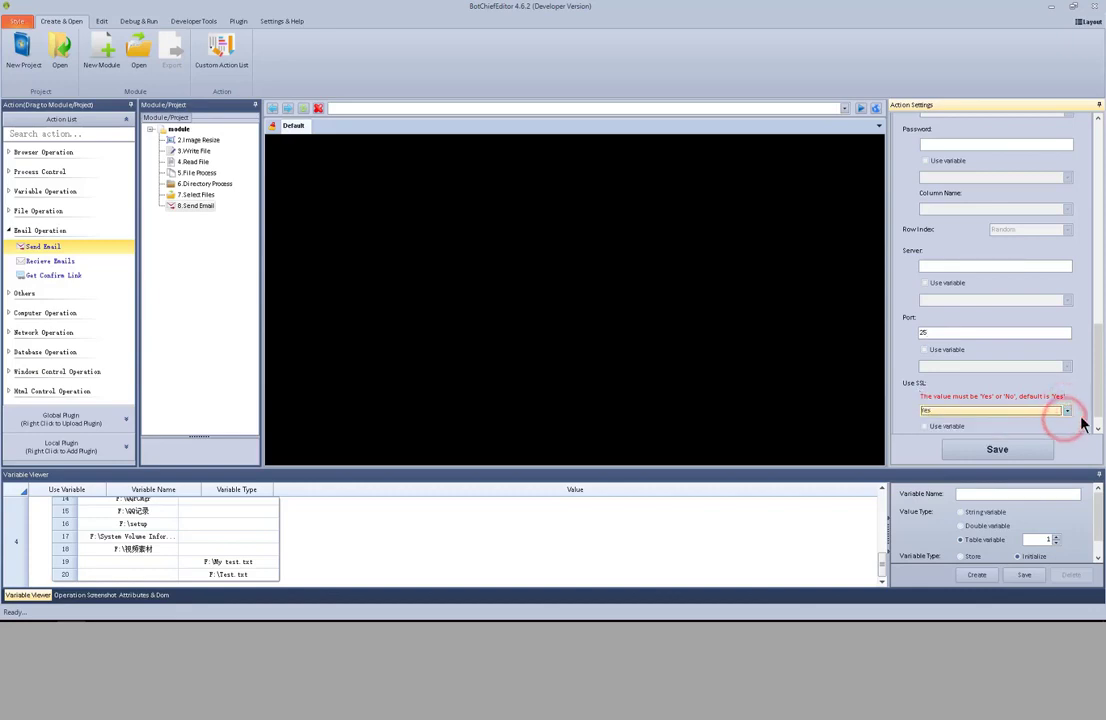
{"action": "left_click", "coordinate": [1094, 414]}
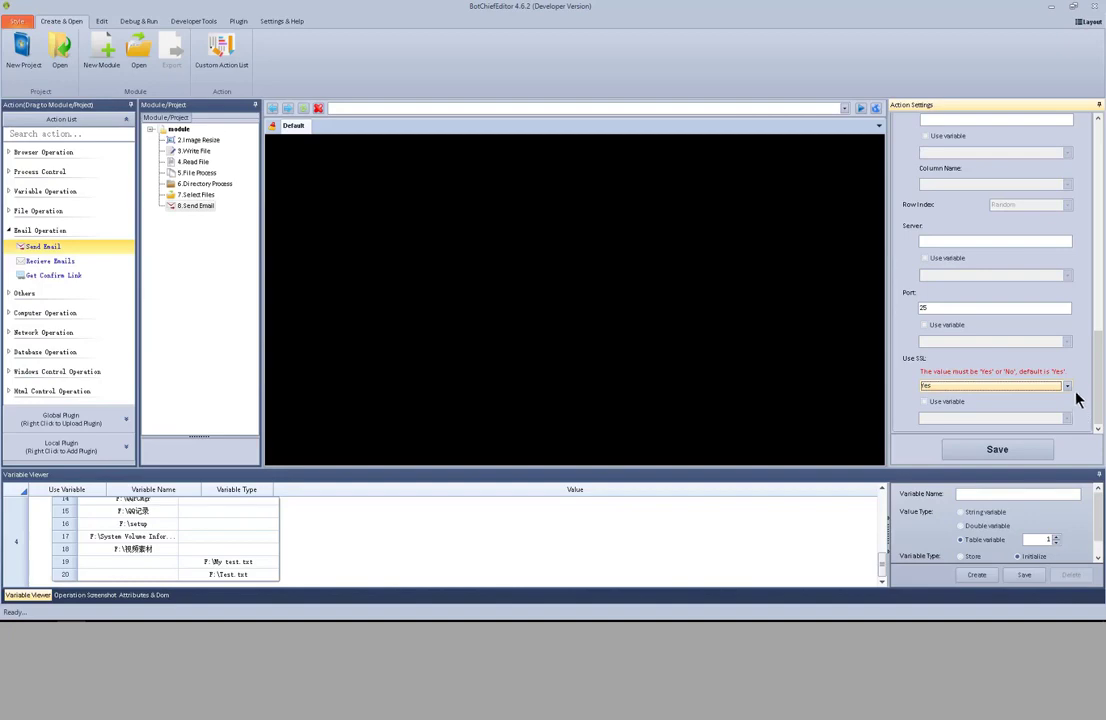
{"action": "scroll", "coordinate": [1080, 385], "scroll_direction": "down", "scroll_amount": 5}
{"action": "scroll", "coordinate": [1080, 383], "scroll_direction": "up", "scroll_amount": 4}
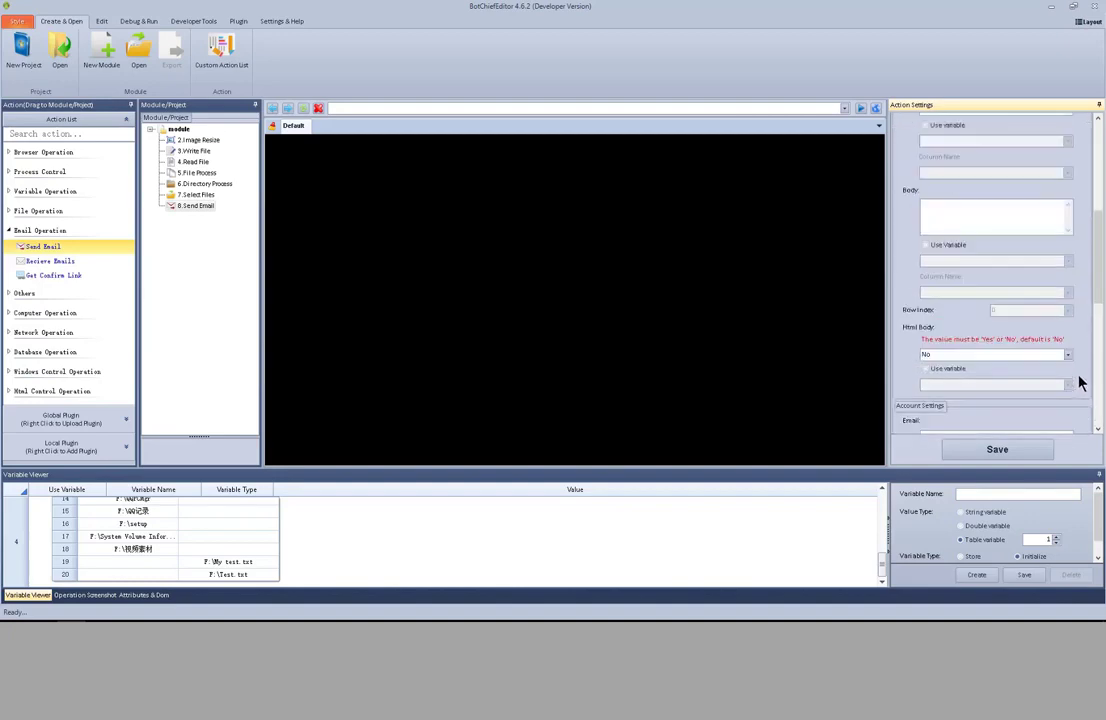
{"action": "scroll", "coordinate": [1080, 380], "scroll_direction": "down", "scroll_amount": 3}
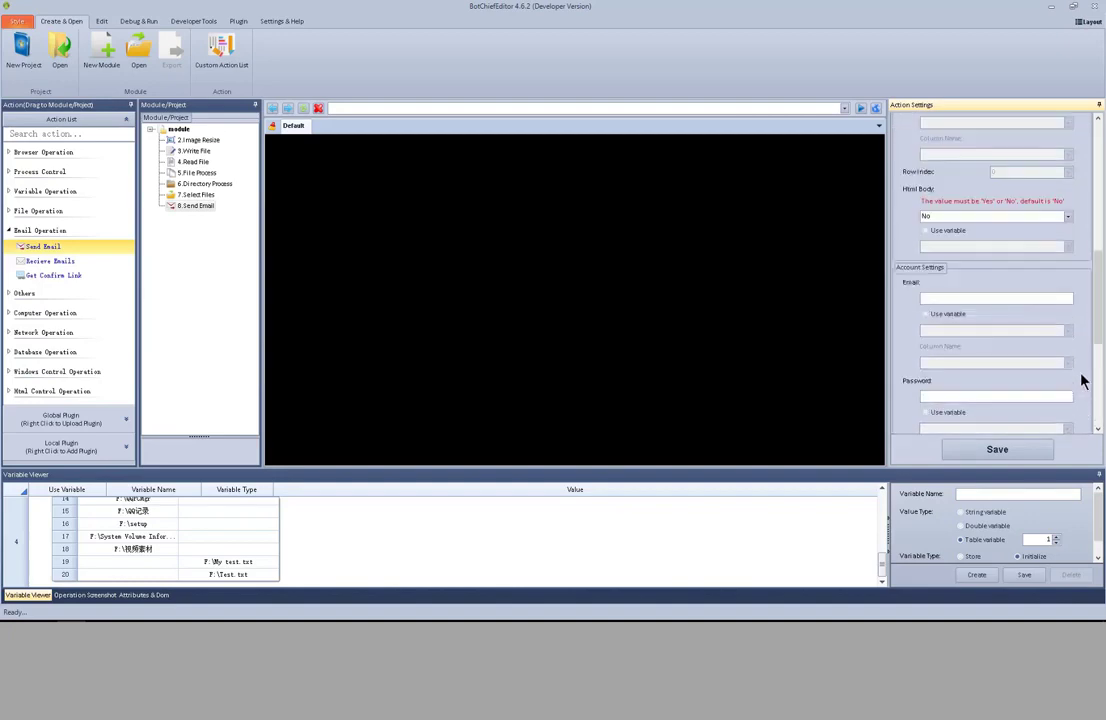
{"action": "scroll", "coordinate": [1082, 377], "scroll_direction": "up", "scroll_amount": 7}
{"action": "left_click", "coordinate": [970, 185]}
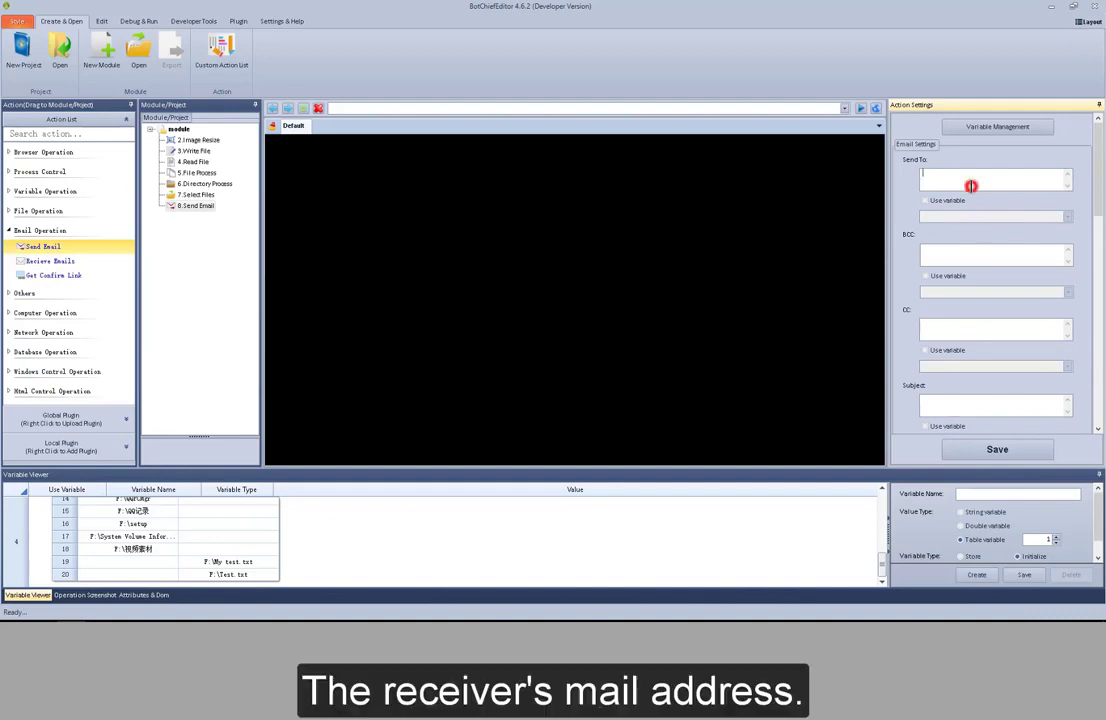
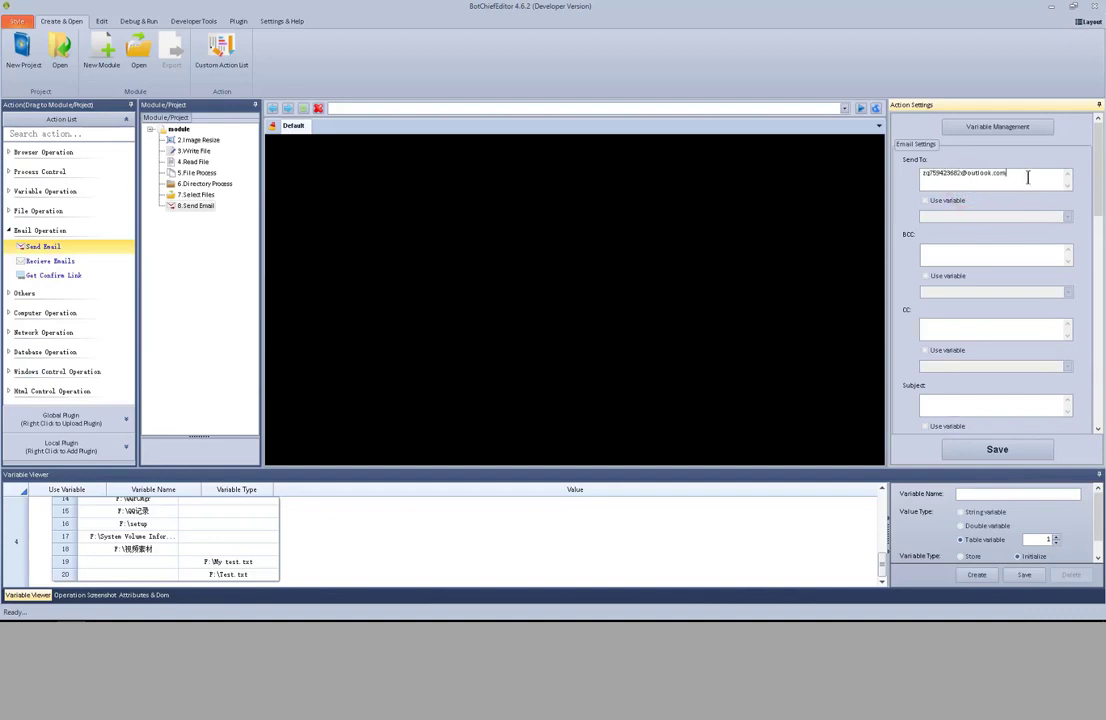
Step: Enter the recipient's address, subject 'email' and body 'this is my first email'
{"action": "scroll", "coordinate": [1027, 177], "scroll_direction": "down", "scroll_amount": 1}
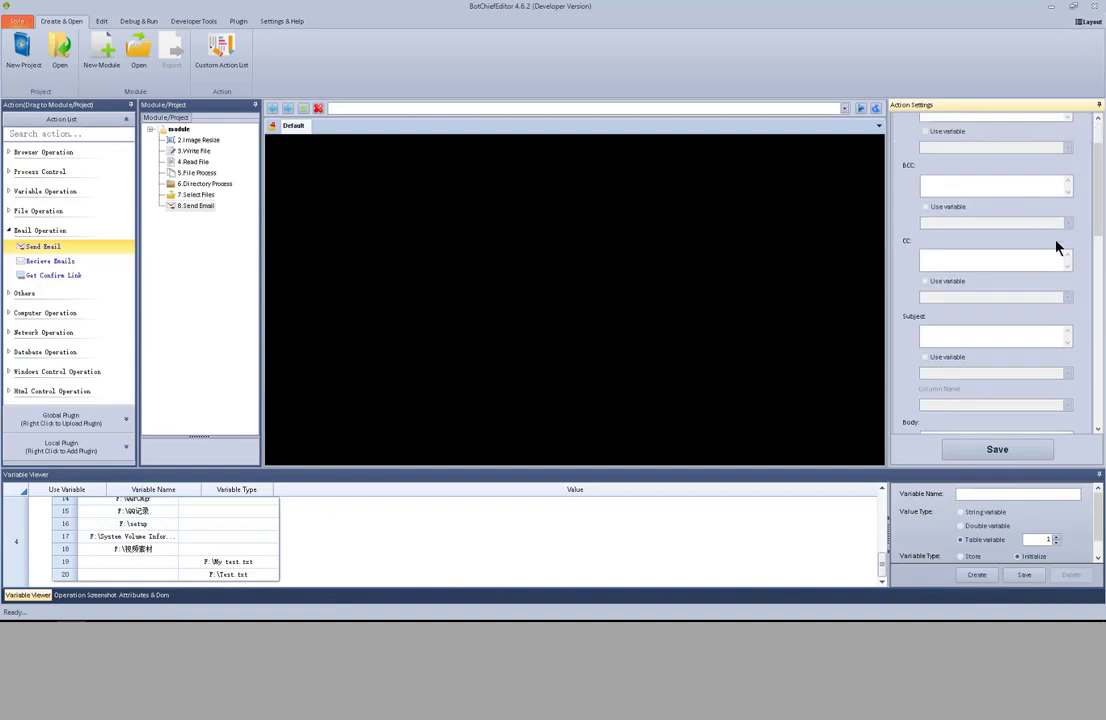
{"action": "left_click", "coordinate": [972, 331]}
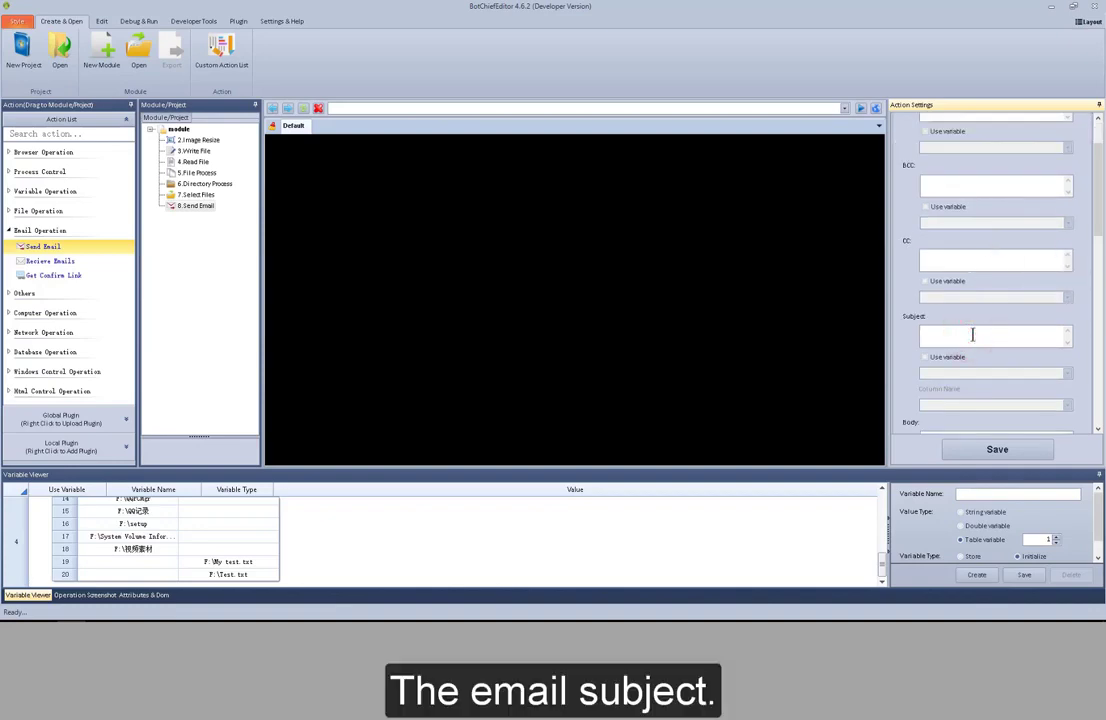
{"action": "type", "text": "email"}
{"action": "scroll", "coordinate": [1050, 353], "scroll_direction": "down", "scroll_amount": 3}
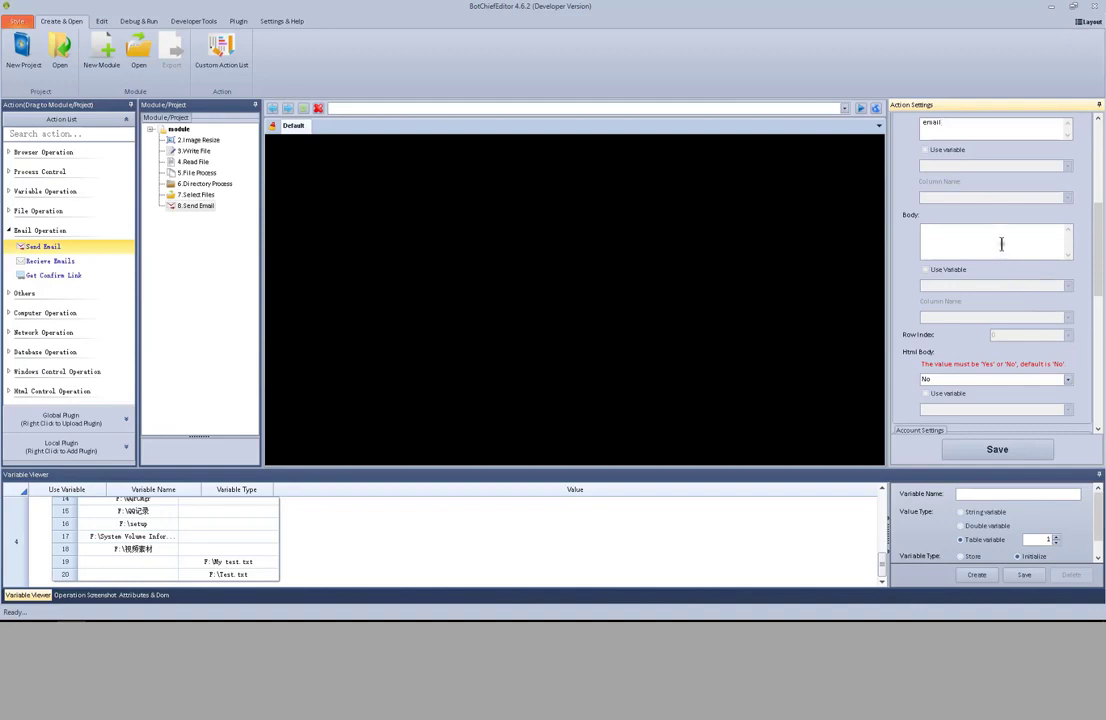
{"action": "left_click", "coordinate": [1001, 244]}
{"action": "type", "text": "this i"}
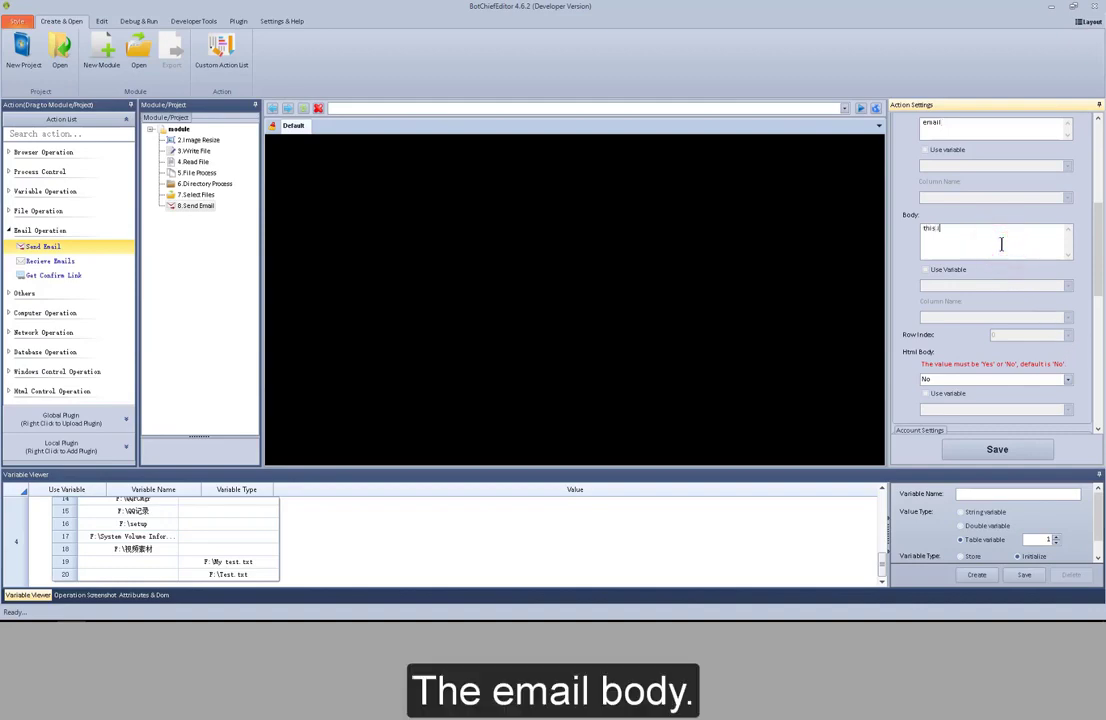
{"action": "type", "text": "s my first email."}
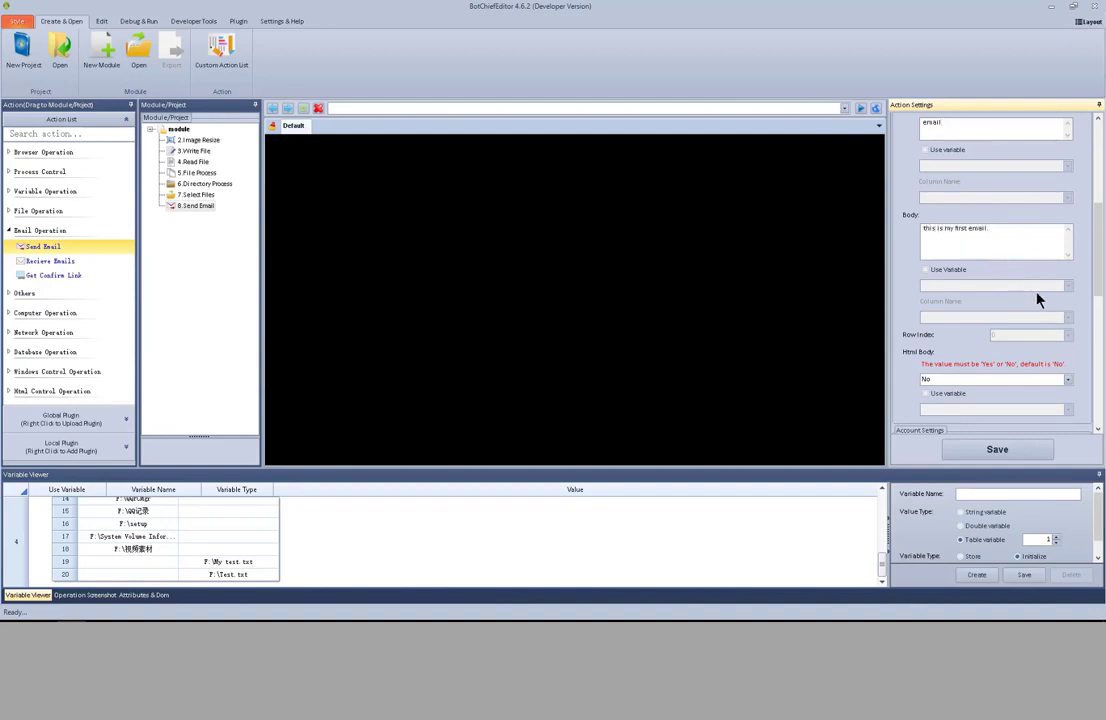
Step: Fill in the sender's Gmail address and the account password under Account Settings
{"action": "scroll", "coordinate": [1070, 350], "scroll_direction": "down", "scroll_amount": 8}
{"action": "scroll", "coordinate": [1066, 335], "scroll_direction": "down", "scroll_amount": 3}
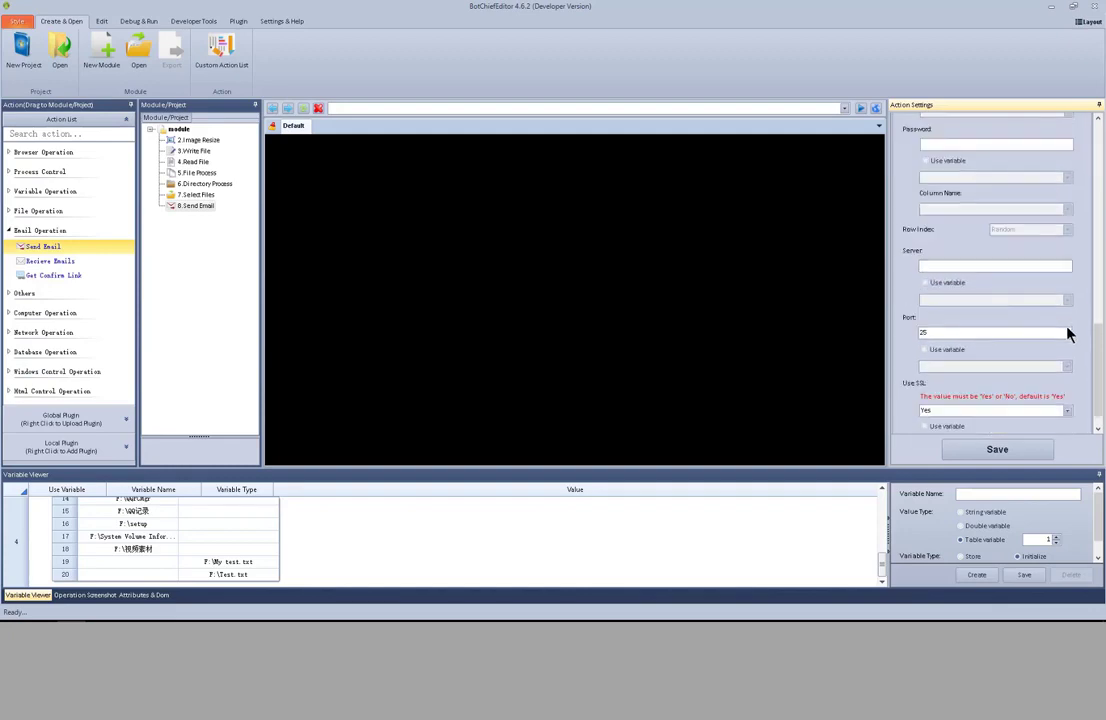
{"action": "scroll", "coordinate": [1040, 260], "scroll_direction": "up", "scroll_amount": 2}
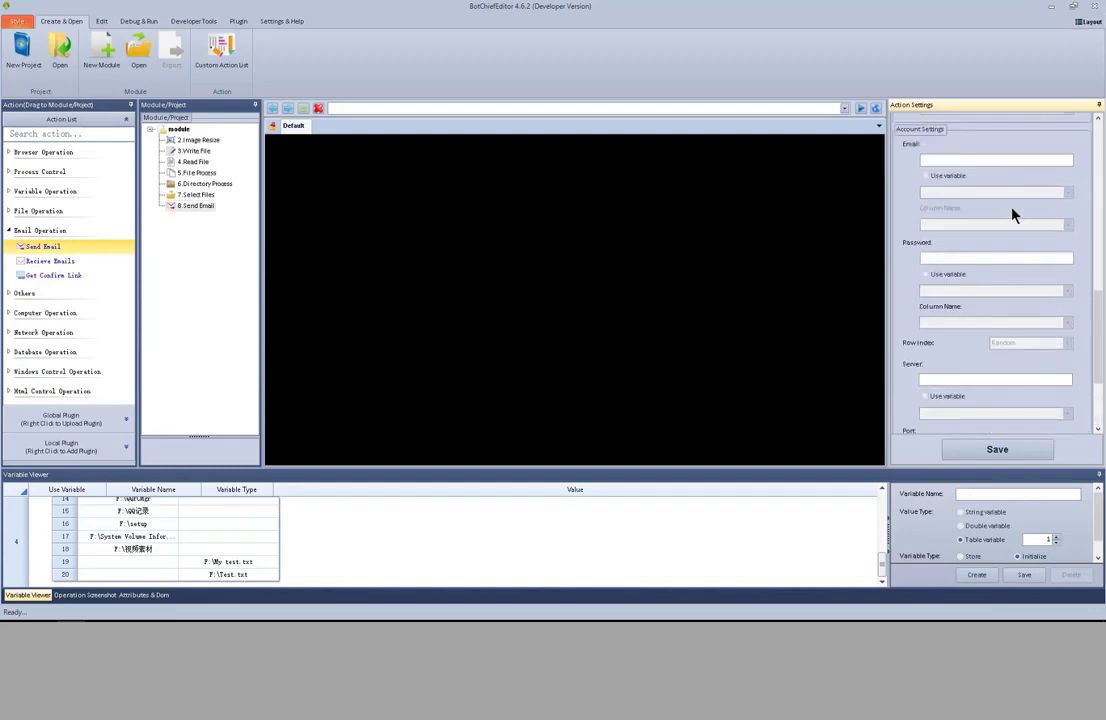
{"action": "left_click", "coordinate": [975, 161]}
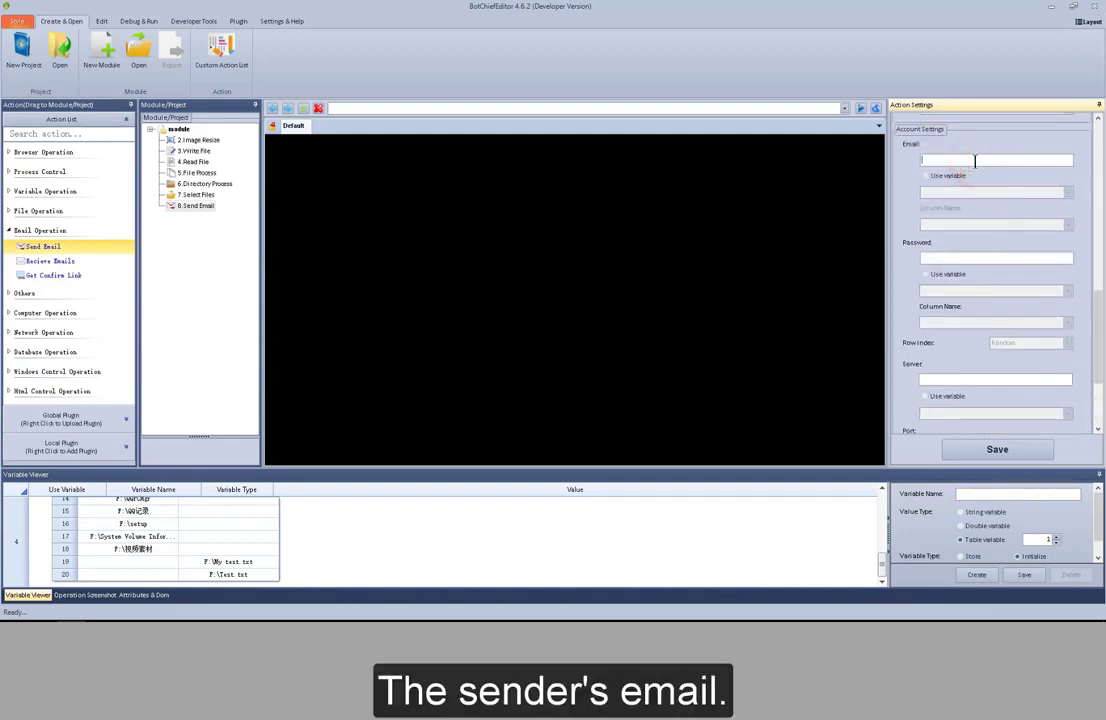
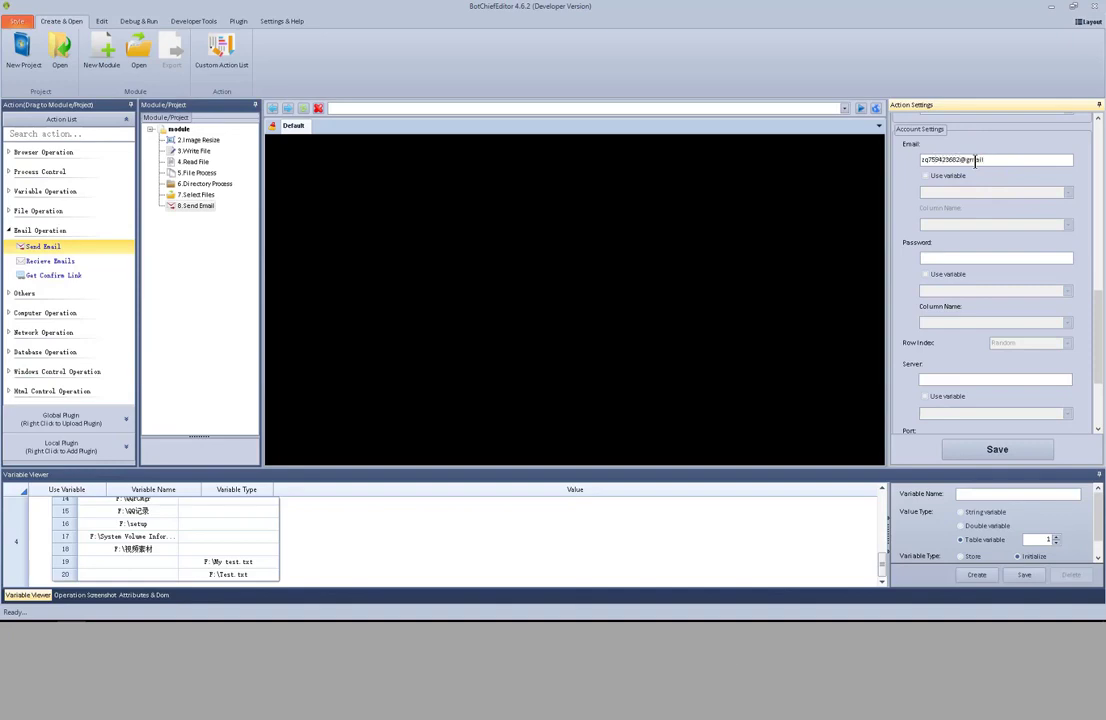
{"action": "left_click", "coordinate": [966, 258]}
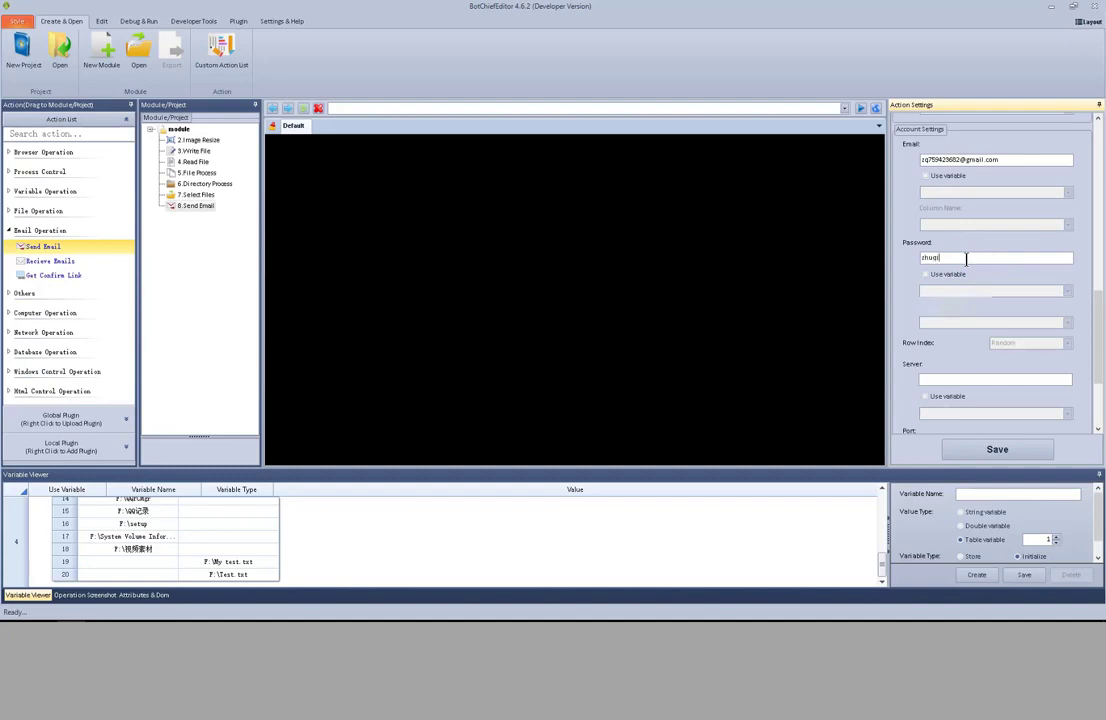
Step: Paste server smtp.gmail.com and change the port to 465
{"action": "scroll", "coordinate": [1040, 340], "scroll_direction": "down", "scroll_amount": 3}
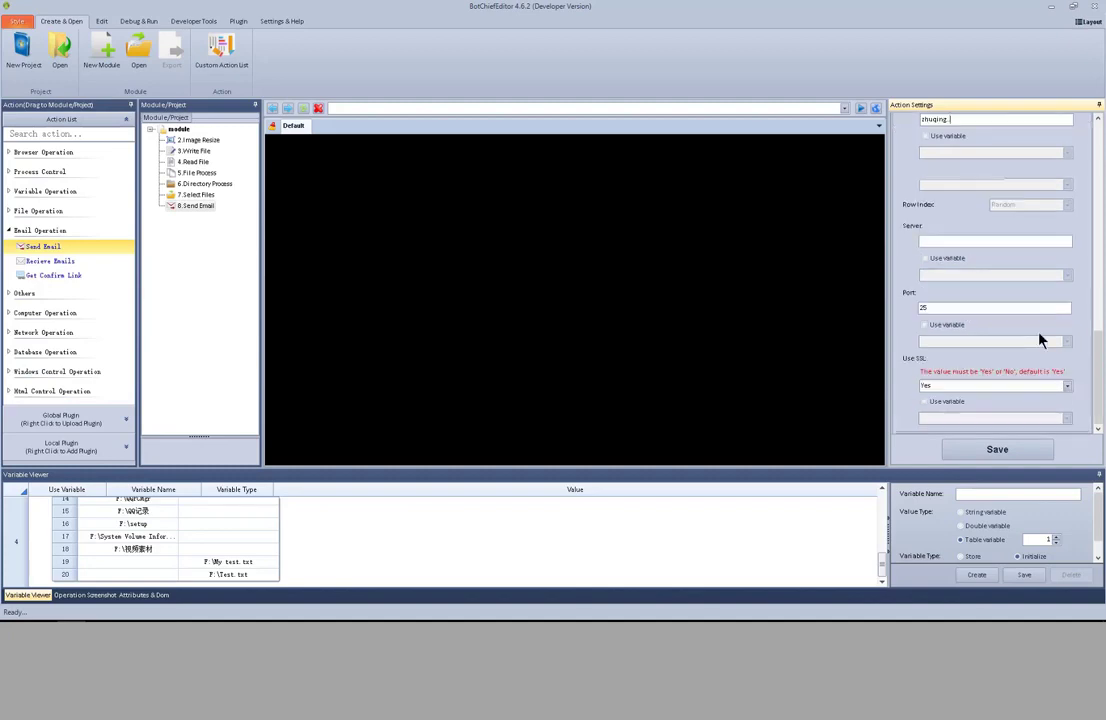
{"action": "left_click", "coordinate": [941, 241]}
{"action": "type", "text": "smtp.gmail.com"}
{"action": "left_click", "coordinate": [962, 310]}
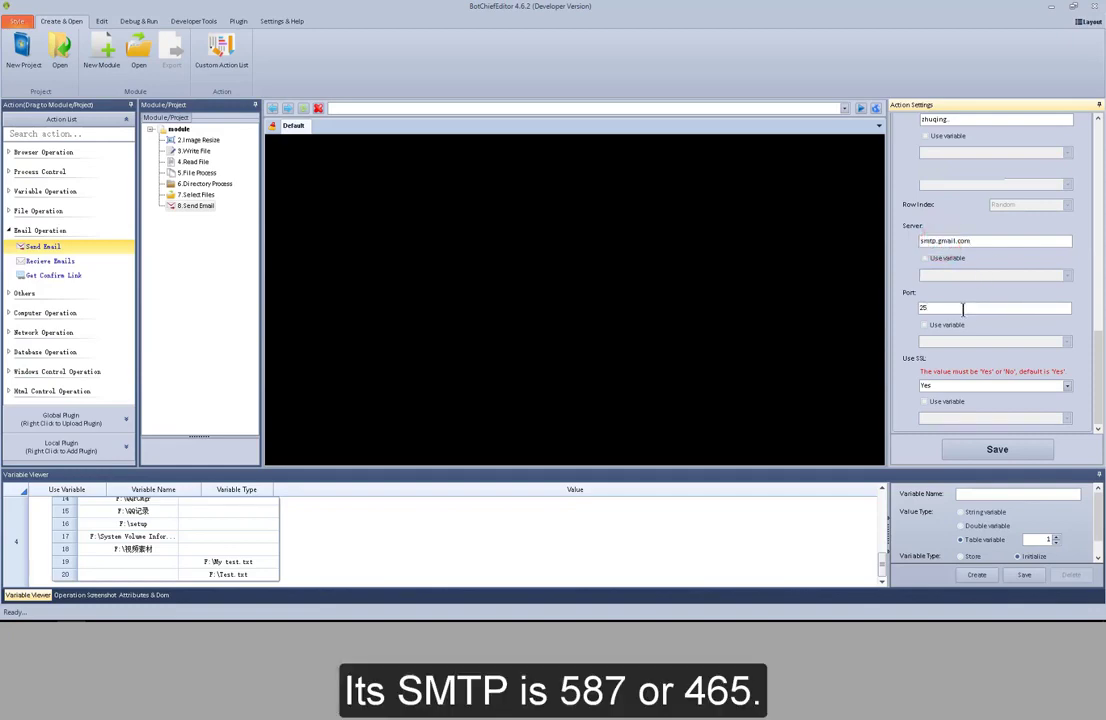
{"action": "key", "text": "BackSpace"}
{"action": "key", "text": "BackSpace"}
{"action": "type", "text": "587"}
{"action": "key", "text": "BackSpace"}
{"action": "key", "text": "BackSpace"}
{"action": "key", "text": "BackSpace"}
{"action": "type", "text": "465"}
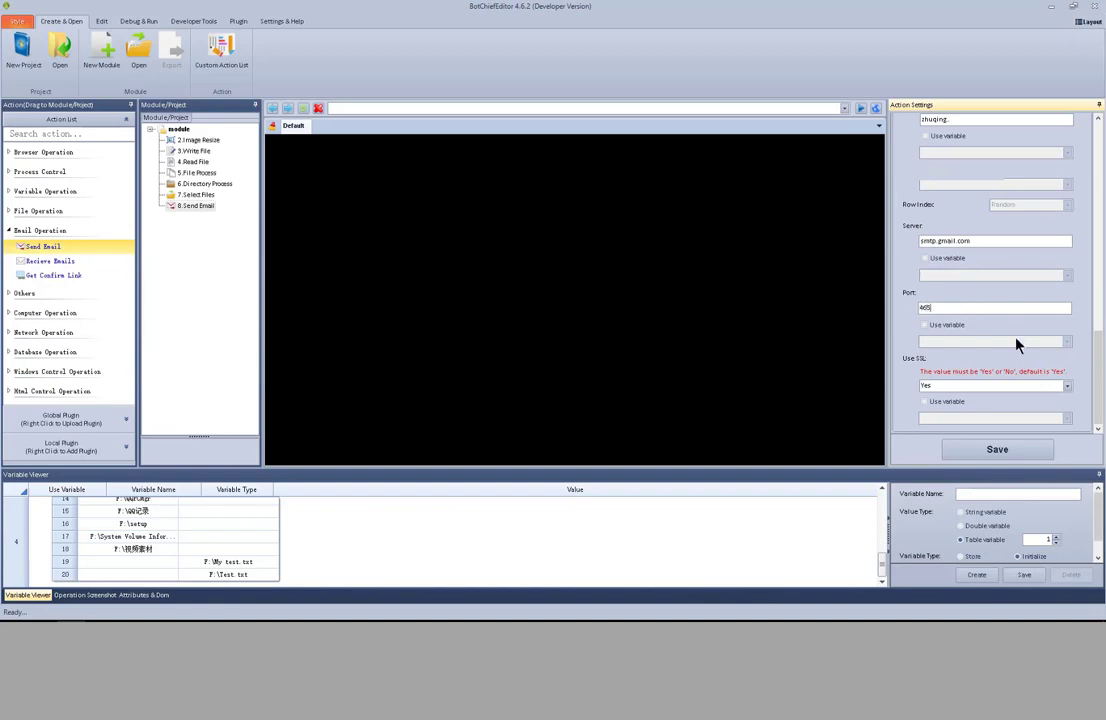
Step: Save and test-run 8.Send Email, then open Gmail's Sent Mail to check delivery
{"action": "left_click", "coordinate": [1015, 451]}
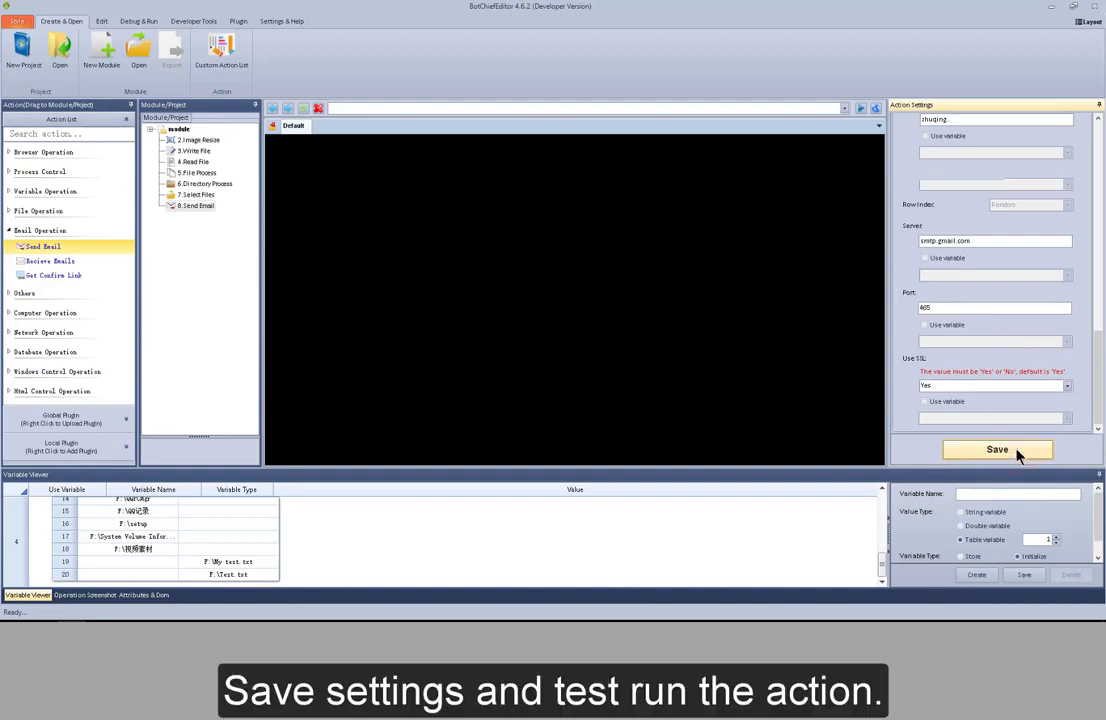
{"action": "right_click", "coordinate": [198, 209]}
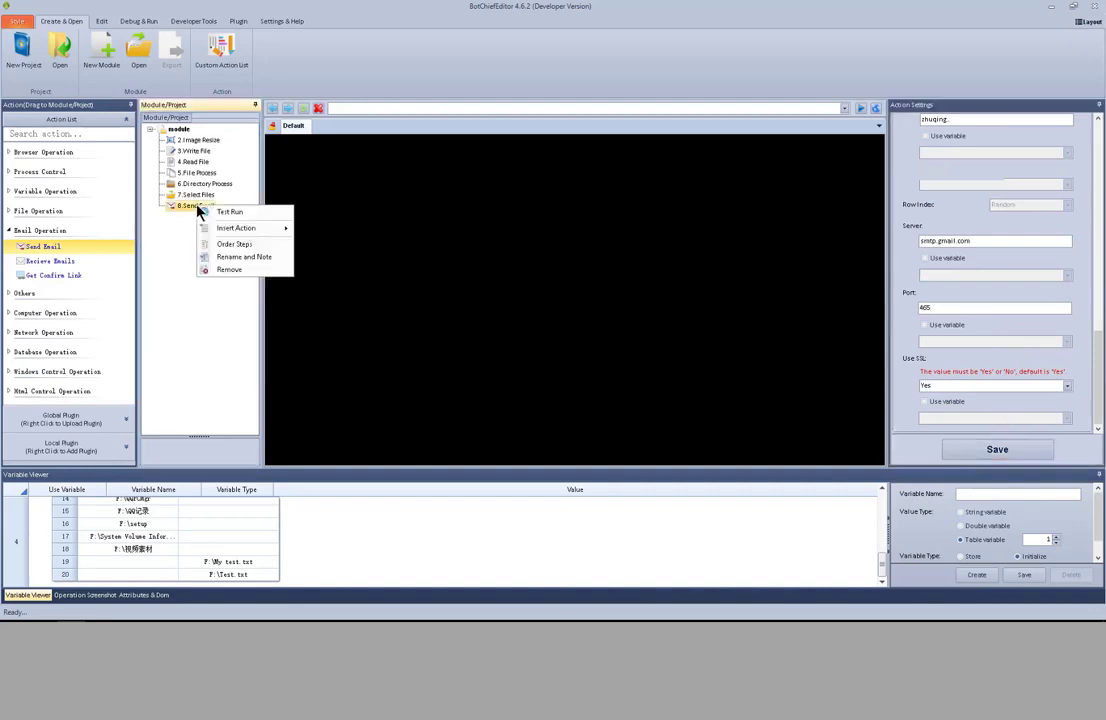
{"action": "left_click", "coordinate": [206, 213]}
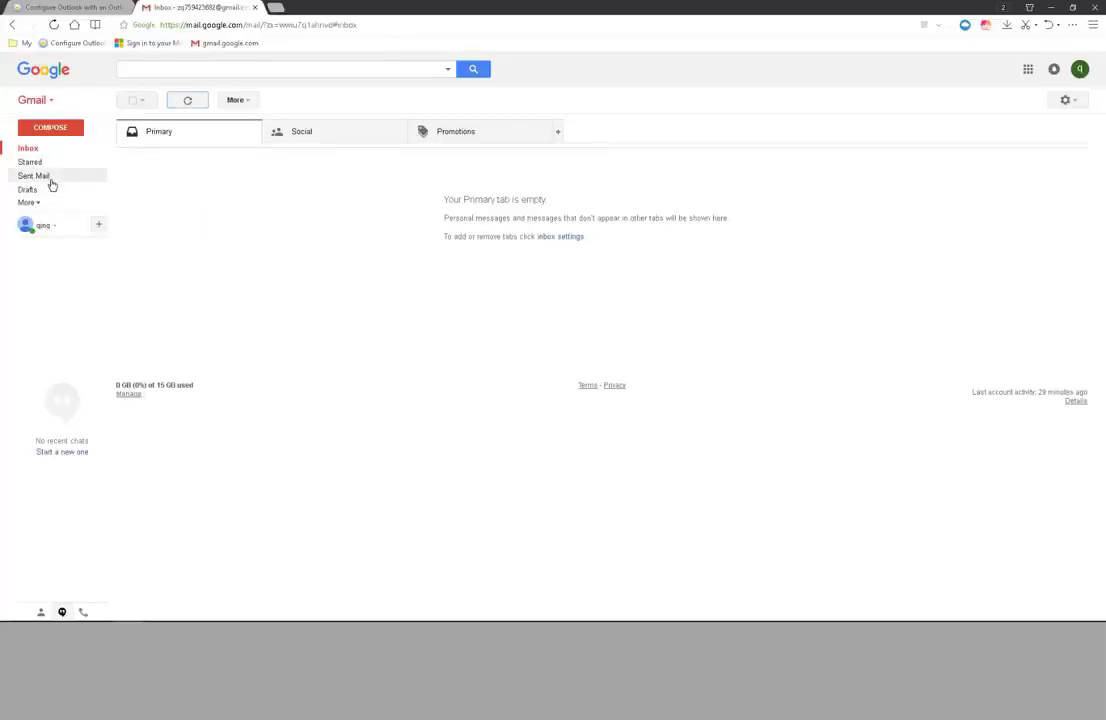
{"action": "left_click", "coordinate": [51, 182]}
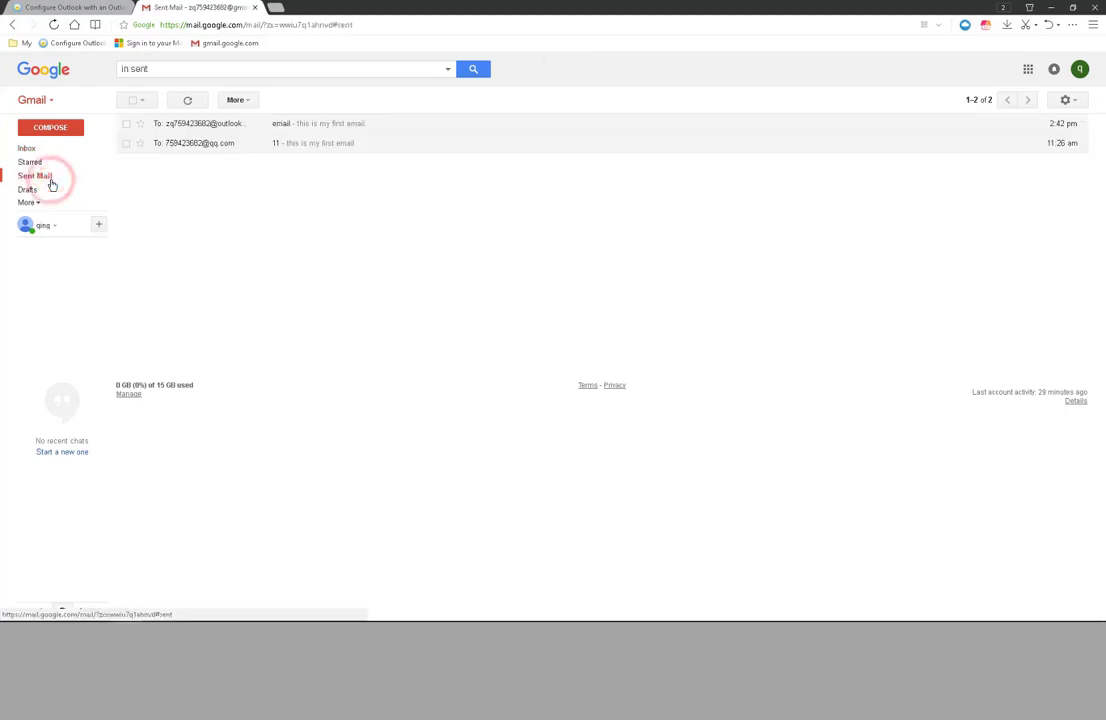
Step: Open the sent 'email' message in Gmail, then switch back to BotChiefEditor
{"action": "left_click", "coordinate": [258, 125]}
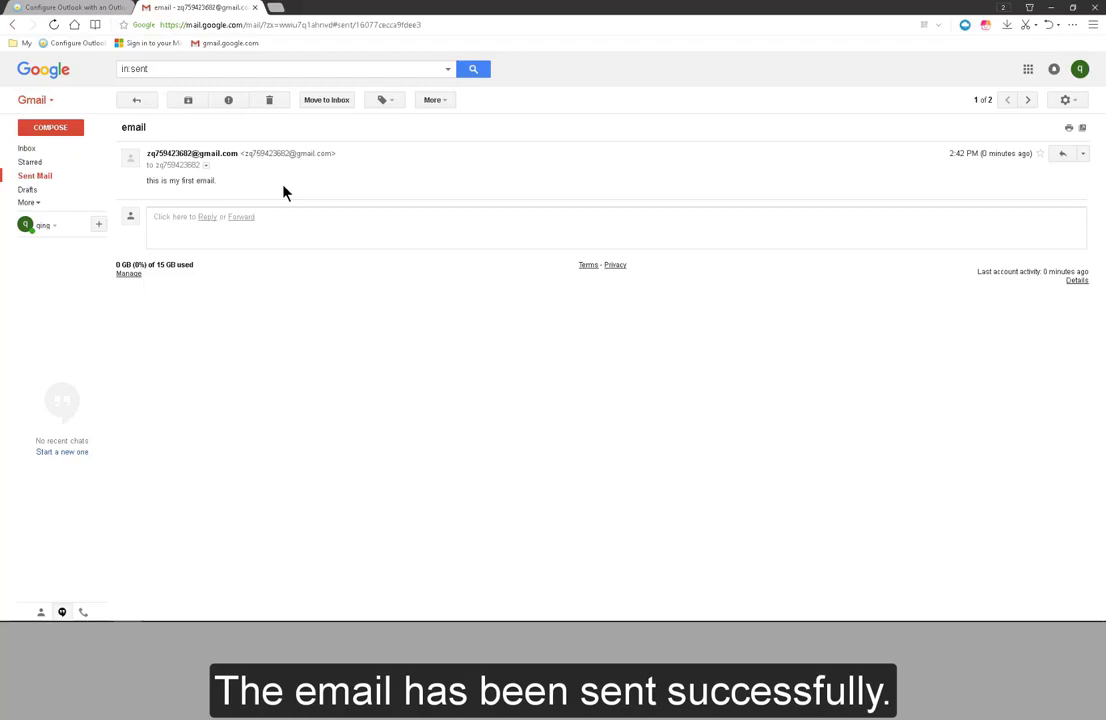
{"action": "key", "text": "alt+Tab"}
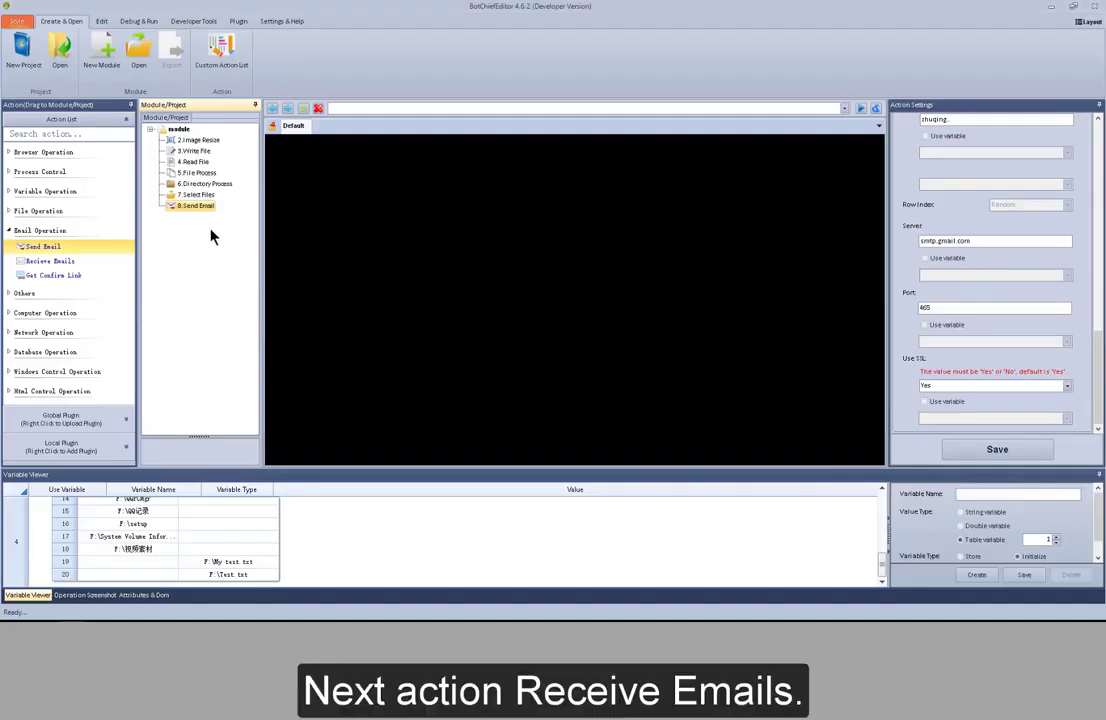
Step: Add Recieve Emails as step 9 with Scrape Email Amount set to Custom, 10
{"action": "left_click_drag", "start_coordinate": [66, 264], "coordinate": [180, 237]}
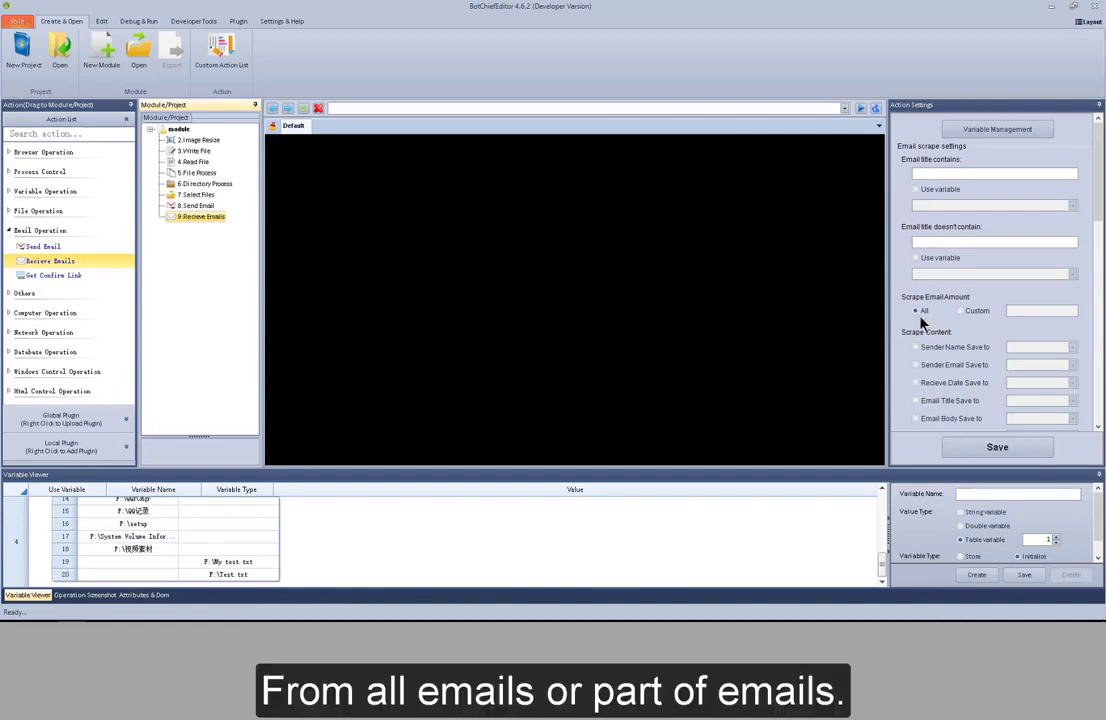
{"action": "left_click", "coordinate": [963, 311]}
{"action": "left_click", "coordinate": [1027, 310]}
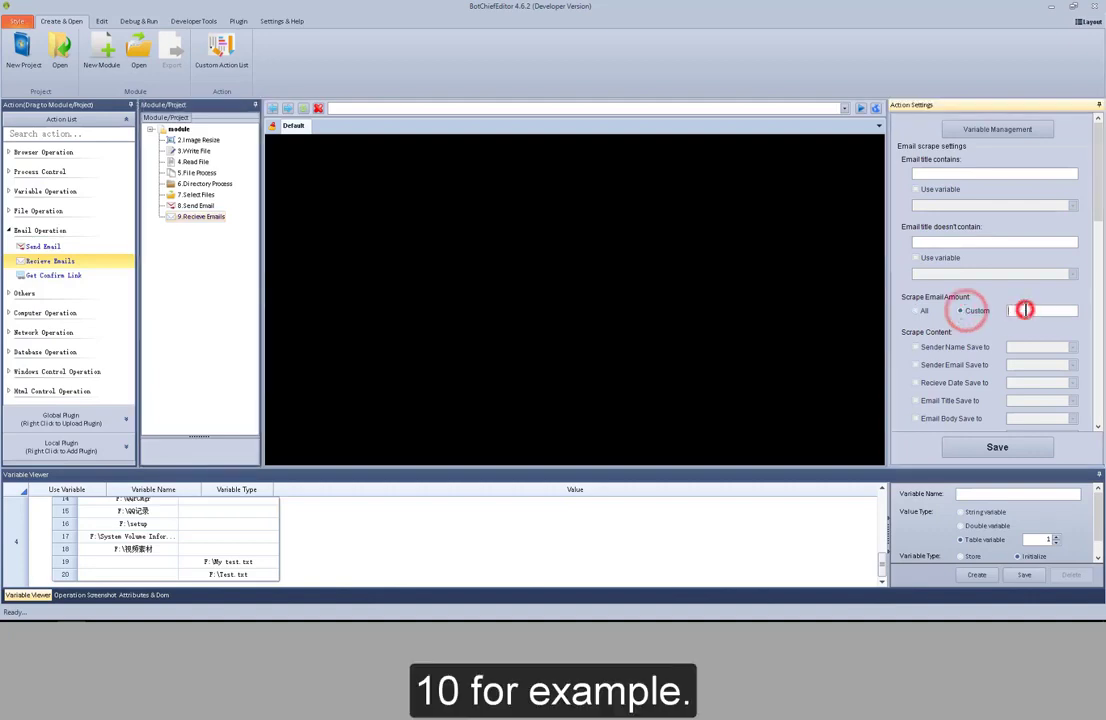
{"action": "type", "text": "10"}
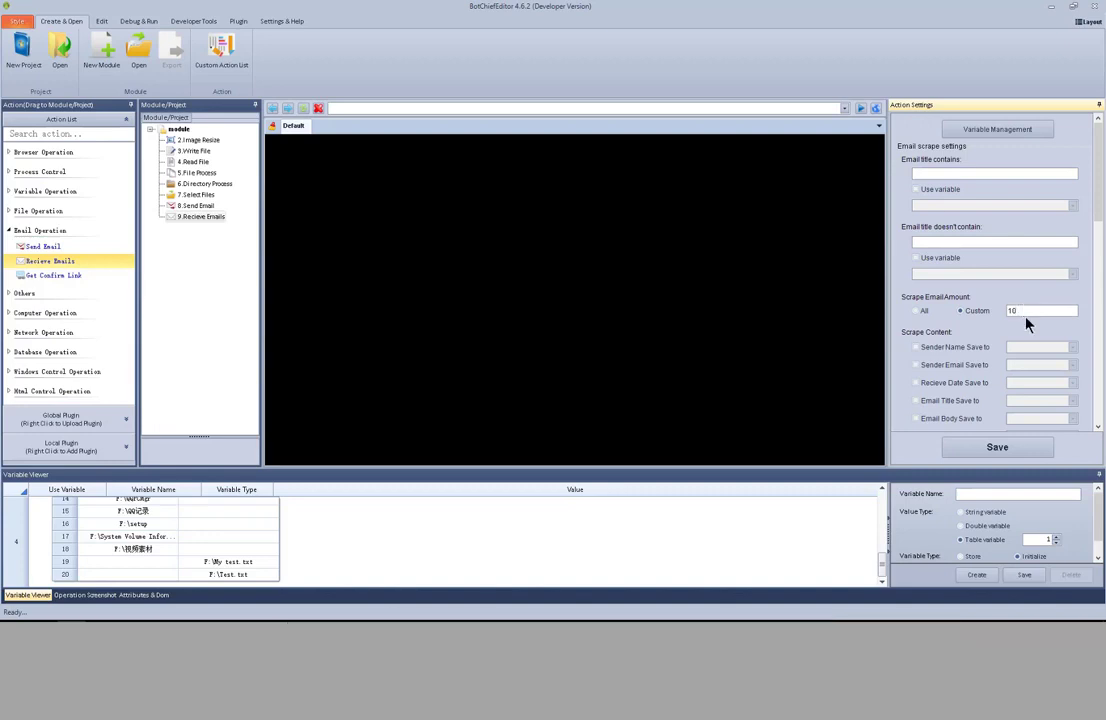
{"action": "scroll", "coordinate": [946, 312], "scroll_direction": "down", "scroll_amount": 2}
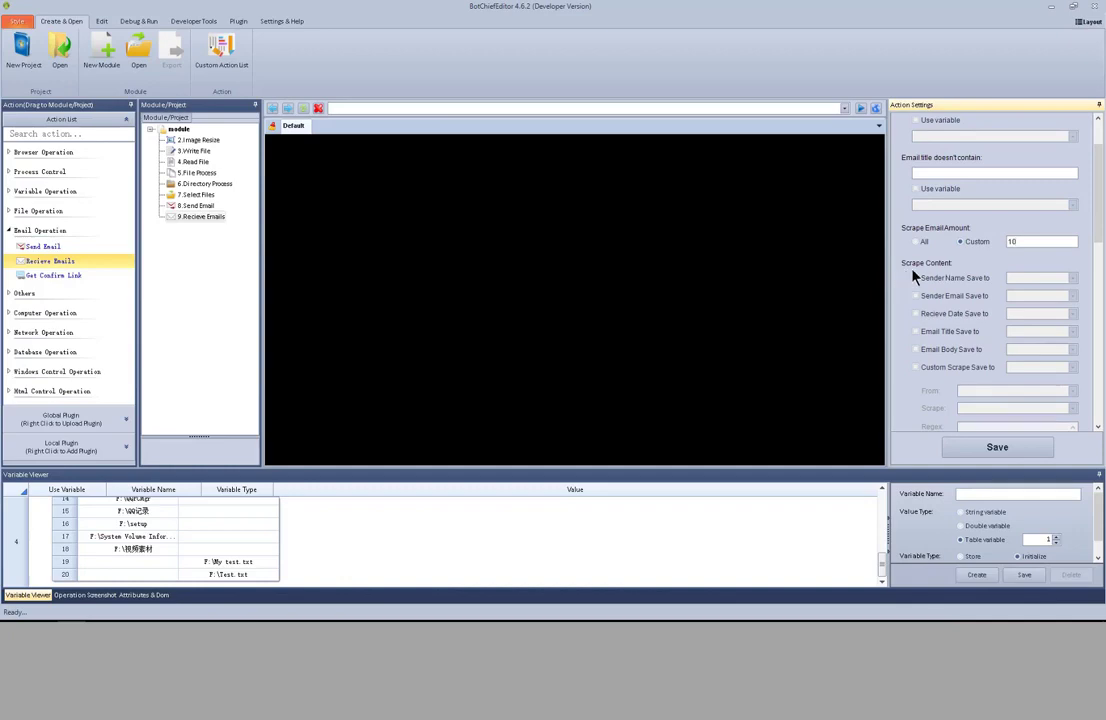
{"action": "left_click", "coordinate": [944, 278]}
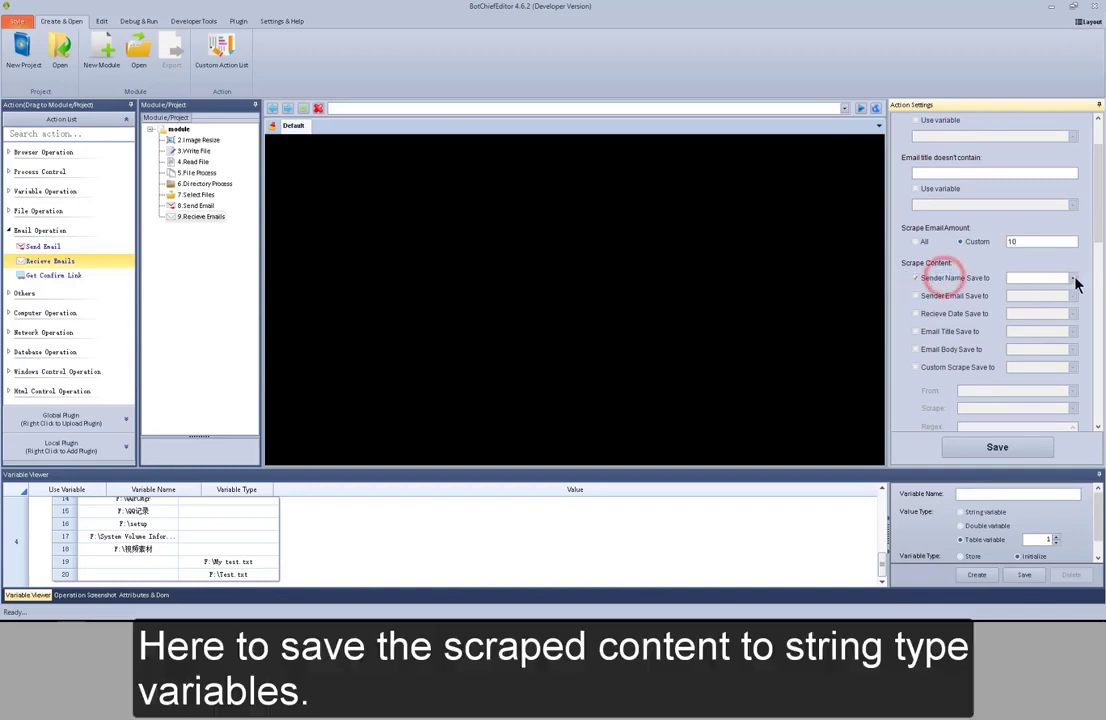
{"action": "left_click", "coordinate": [1071, 279]}
{"action": "left_click", "coordinate": [1072, 279]}
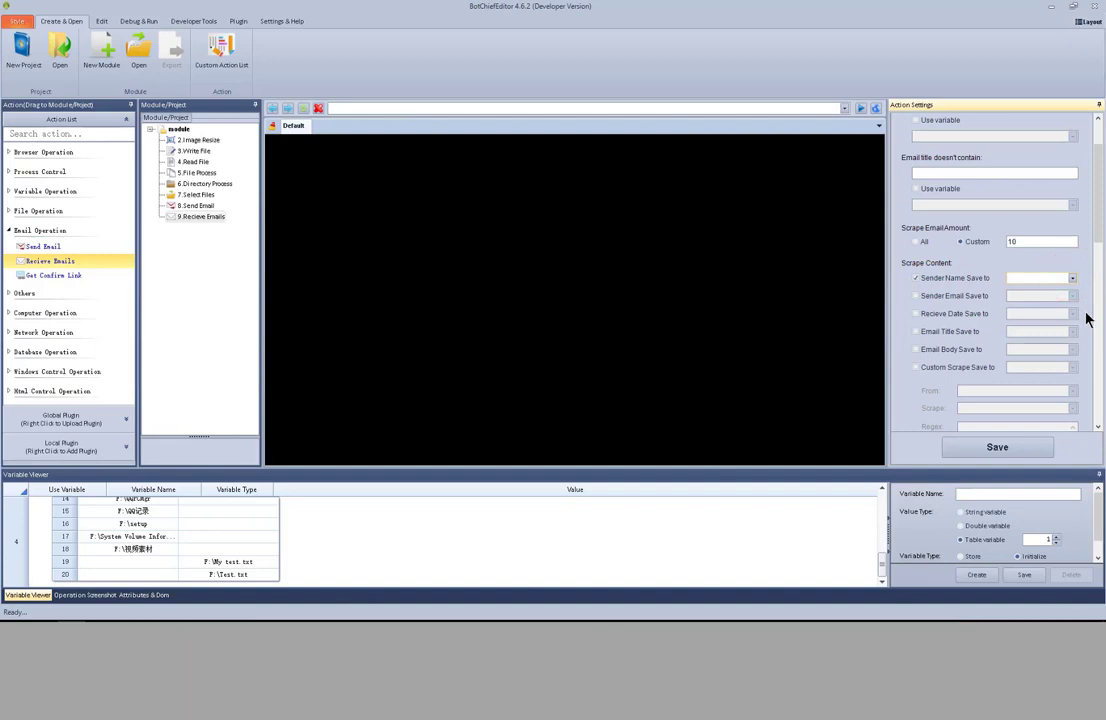
{"action": "scroll", "coordinate": [1086, 316], "scroll_direction": "down", "scroll_amount": 2}
{"action": "scroll", "coordinate": [948, 297], "scroll_direction": "up", "scroll_amount": 1}
{"action": "left_click", "coordinate": [948, 298]}
{"action": "scroll", "coordinate": [949, 297], "scroll_direction": "down", "scroll_amount": 2}
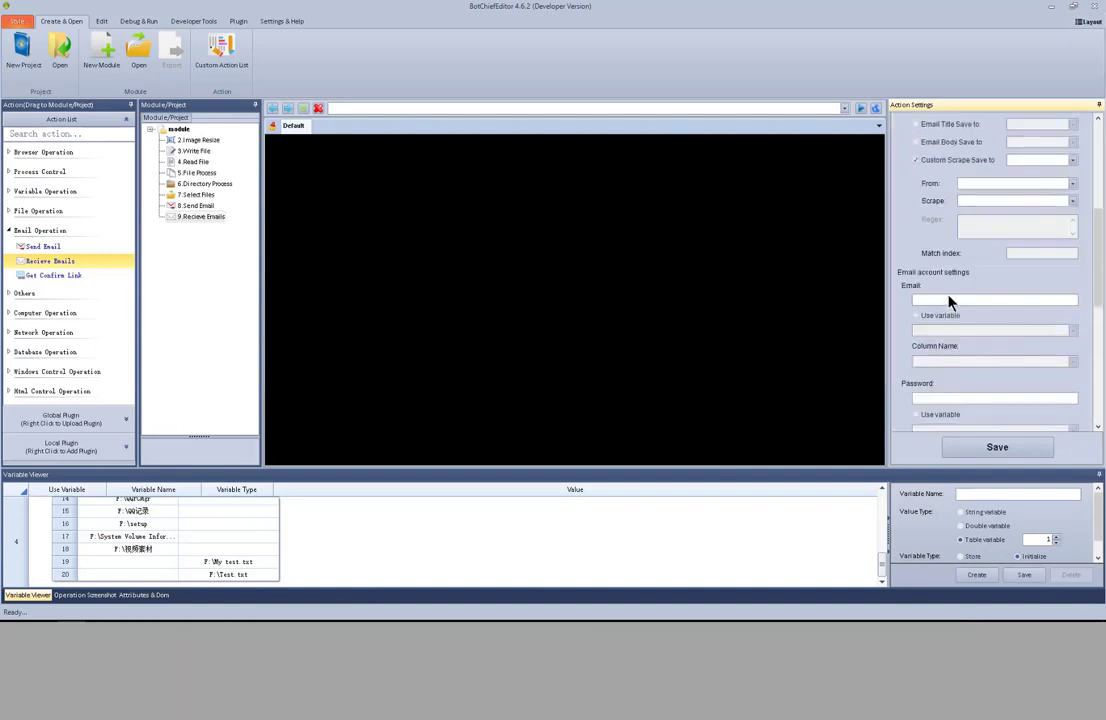
{"action": "scroll", "coordinate": [949, 297], "scroll_direction": "down", "scroll_amount": 1}
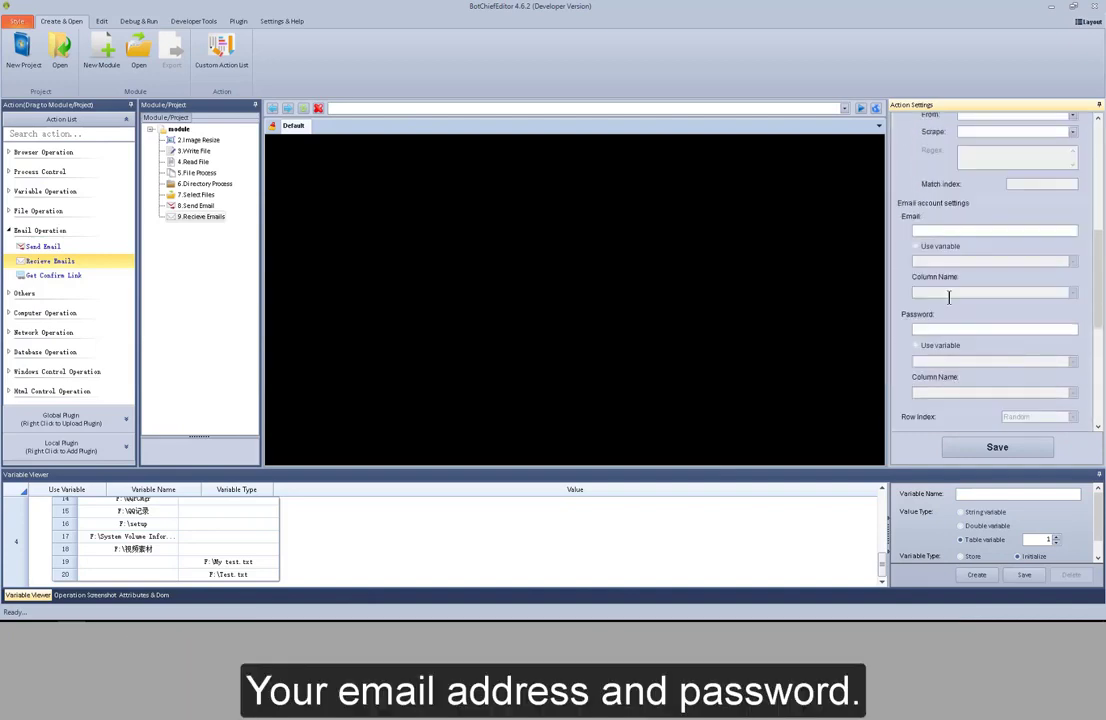
{"action": "left_click", "coordinate": [953, 329]}
{"action": "scroll", "coordinate": [953, 330], "scroll_direction": "down", "scroll_amount": 2}
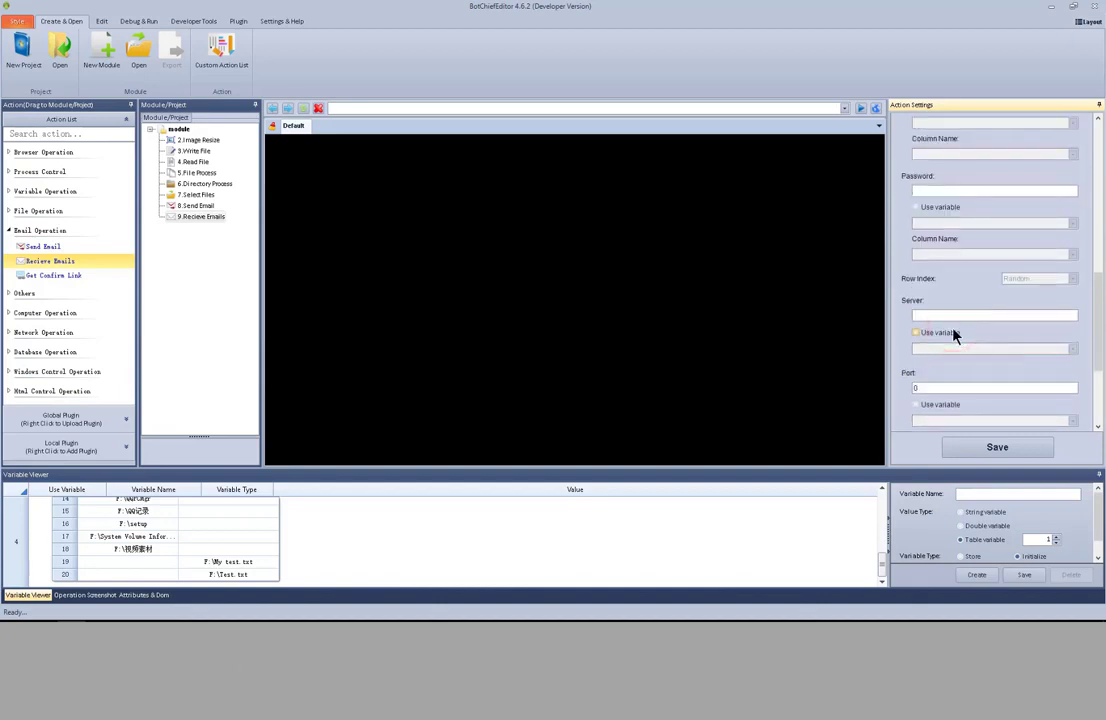
{"action": "left_click", "coordinate": [966, 316]}
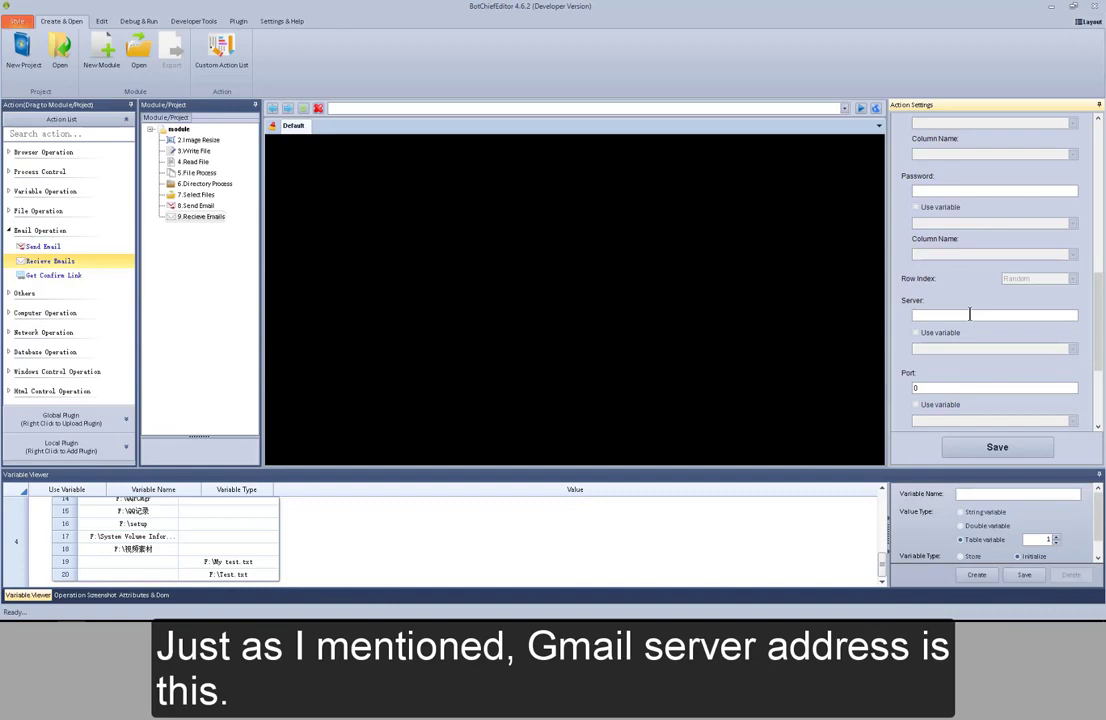
Step: Enter imtp.gmail.com as the Receive Emails server by editing the pasted smtp.gmail.com
{"action": "type", "text": "smtp.gmail.com"}
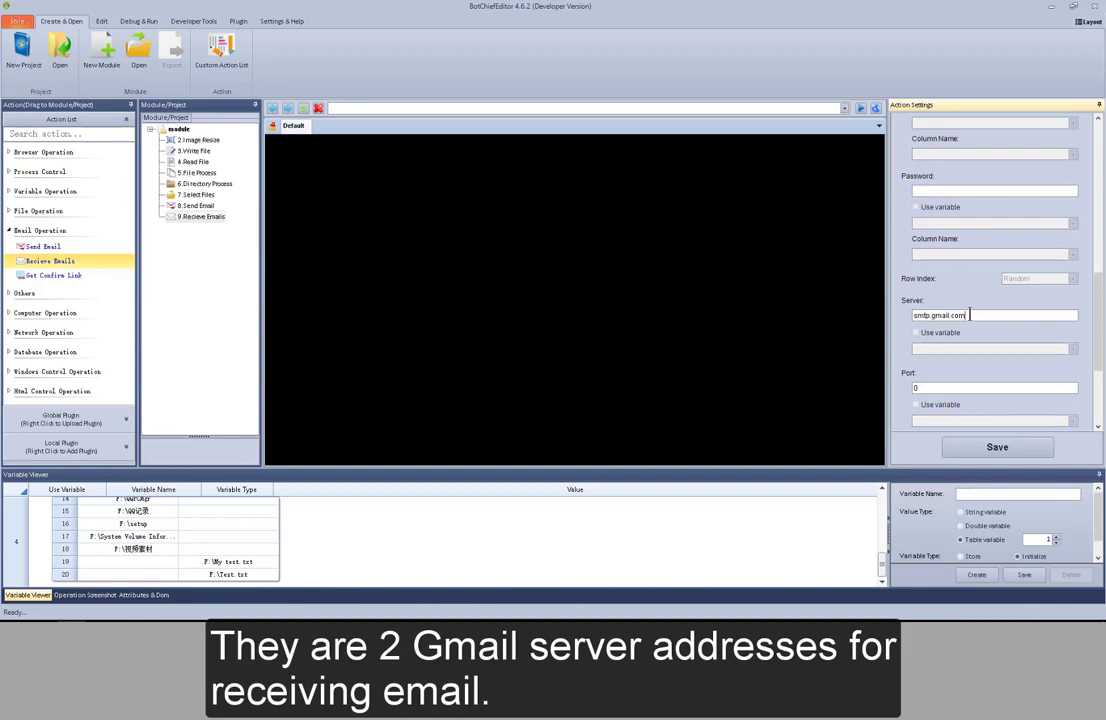
{"action": "left_click", "coordinate": [913, 315]}
{"action": "key", "text": "Delete"}
{"action": "type", "text": "i"}
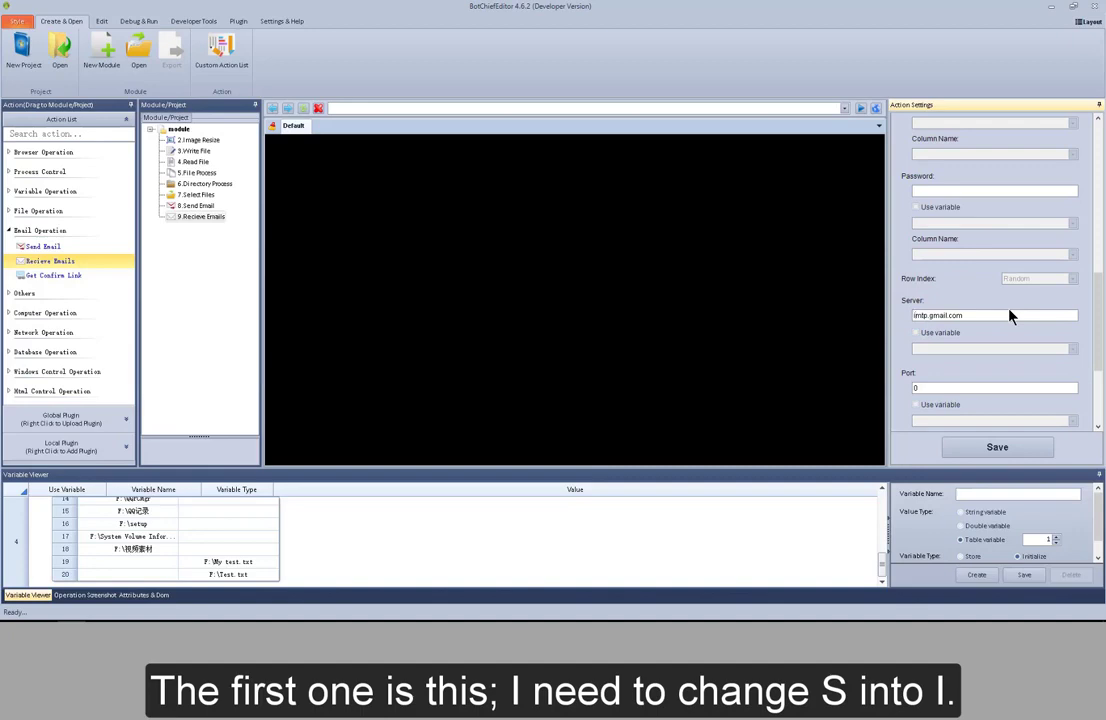
{"action": "left_click", "coordinate": [1003, 316]}
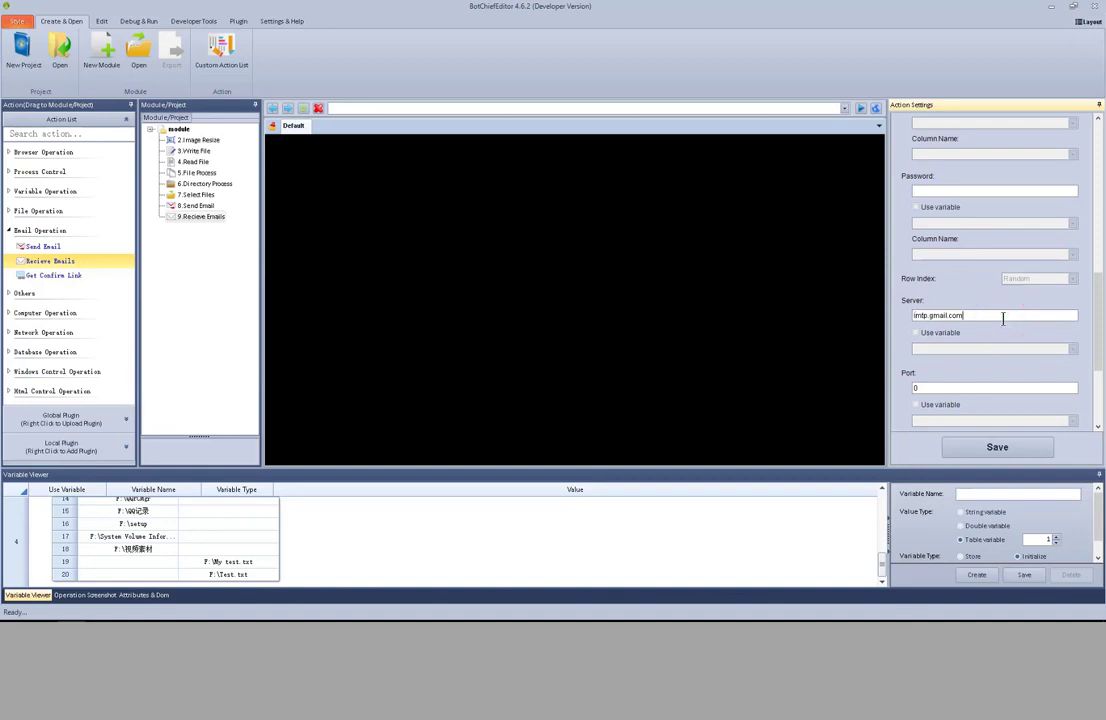
Step: Change the Receive Emails protocol from POP3 to IMAP
{"action": "left_click", "coordinate": [960, 387]}
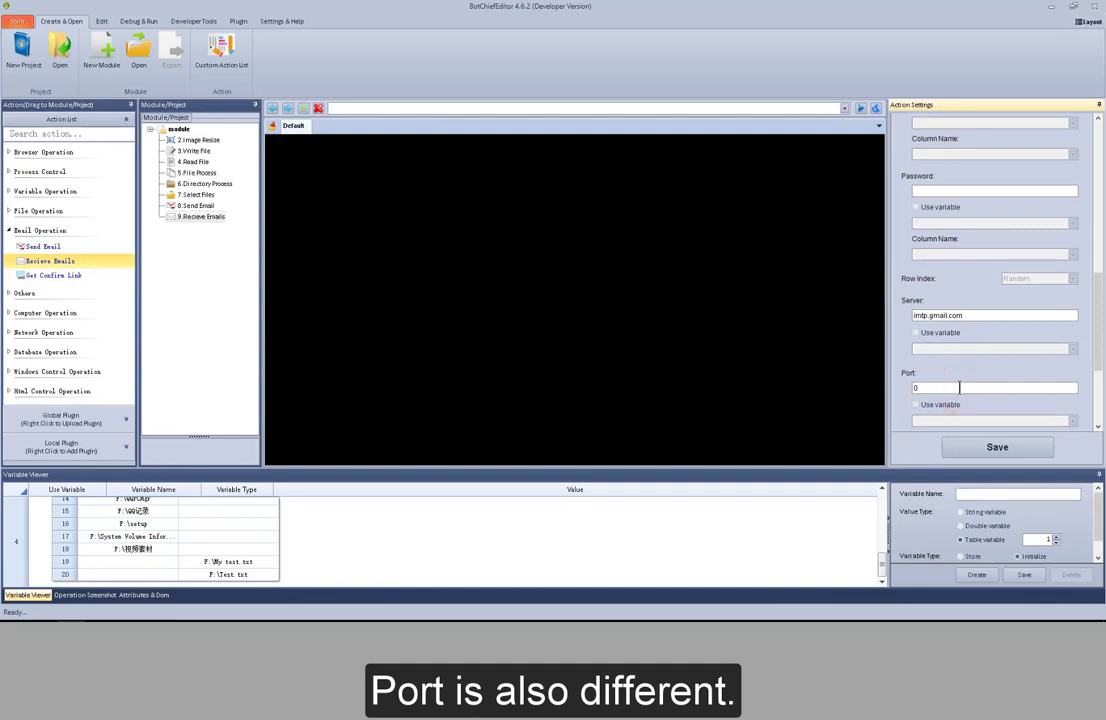
{"action": "scroll", "coordinate": [1083, 384], "scroll_direction": "down", "scroll_amount": 3}
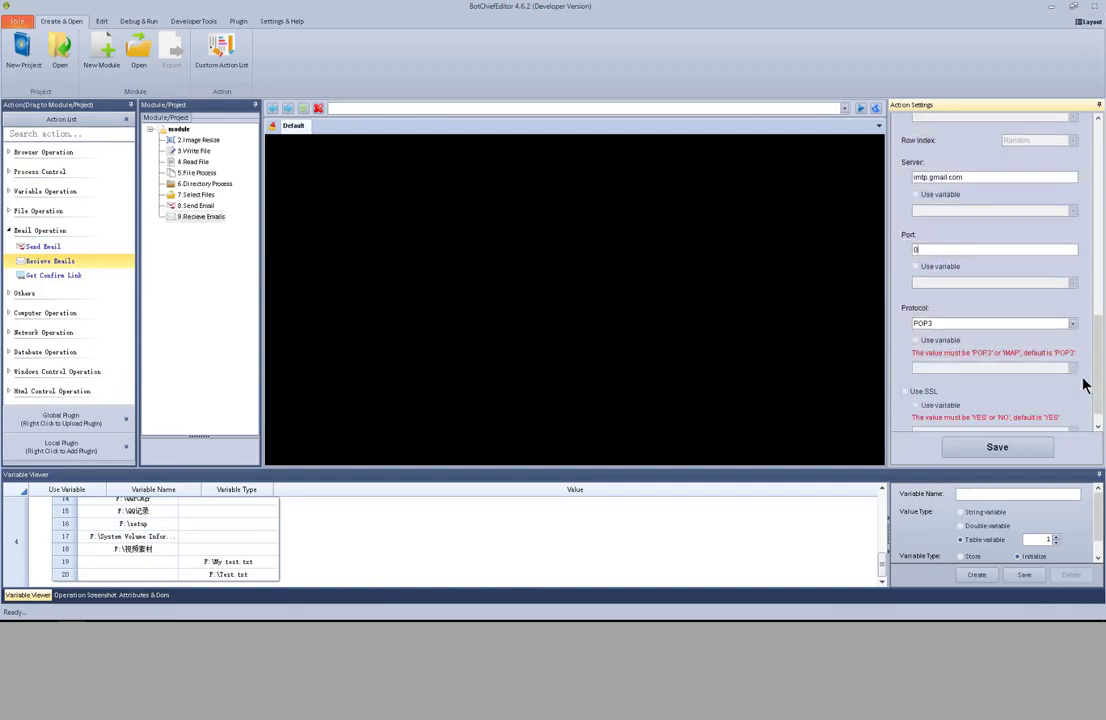
{"action": "left_click", "coordinate": [1072, 300]}
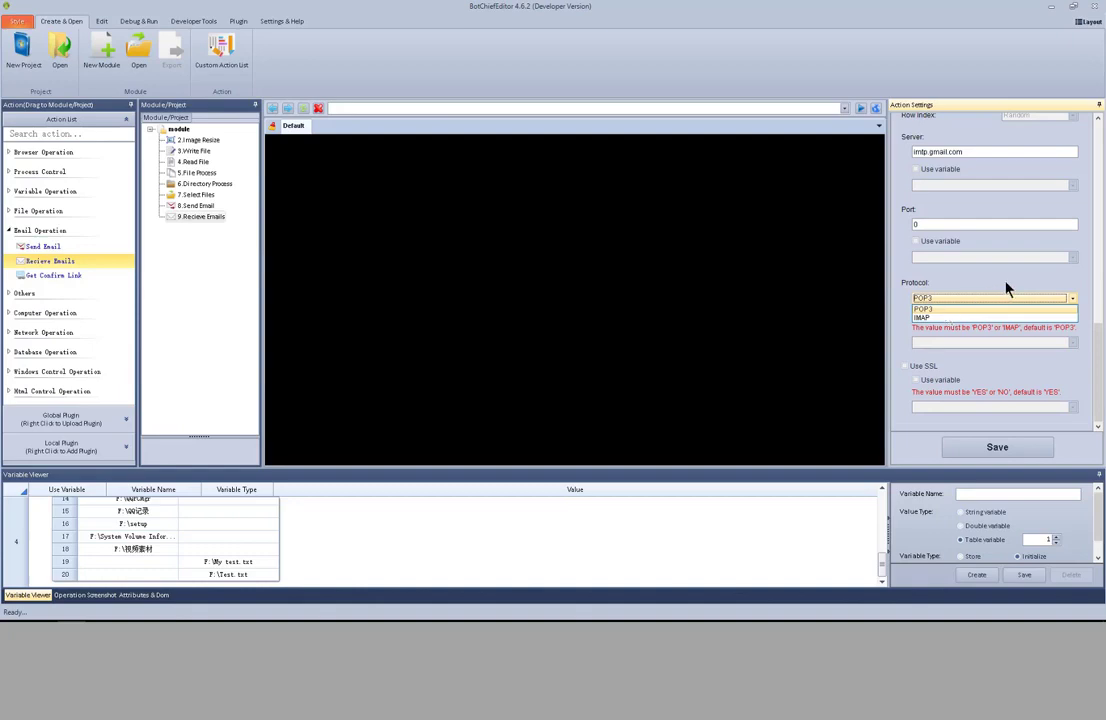
{"action": "left_click", "coordinate": [1070, 301]}
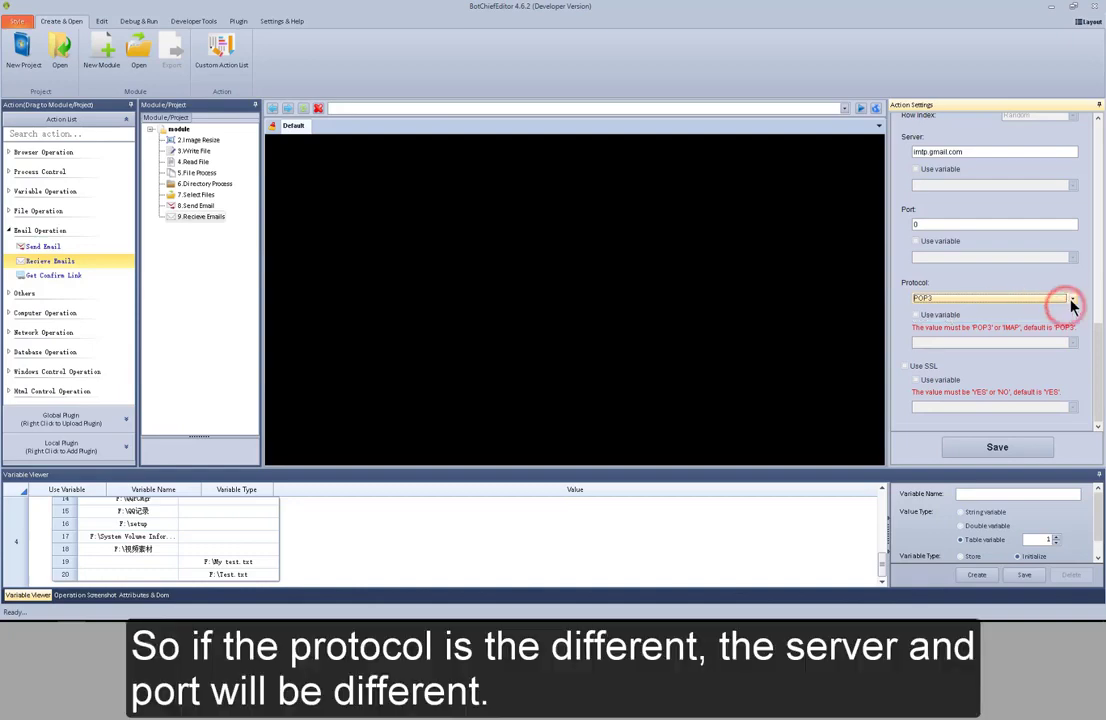
{"action": "left_click", "coordinate": [1070, 300]}
{"action": "left_click", "coordinate": [1064, 321]}
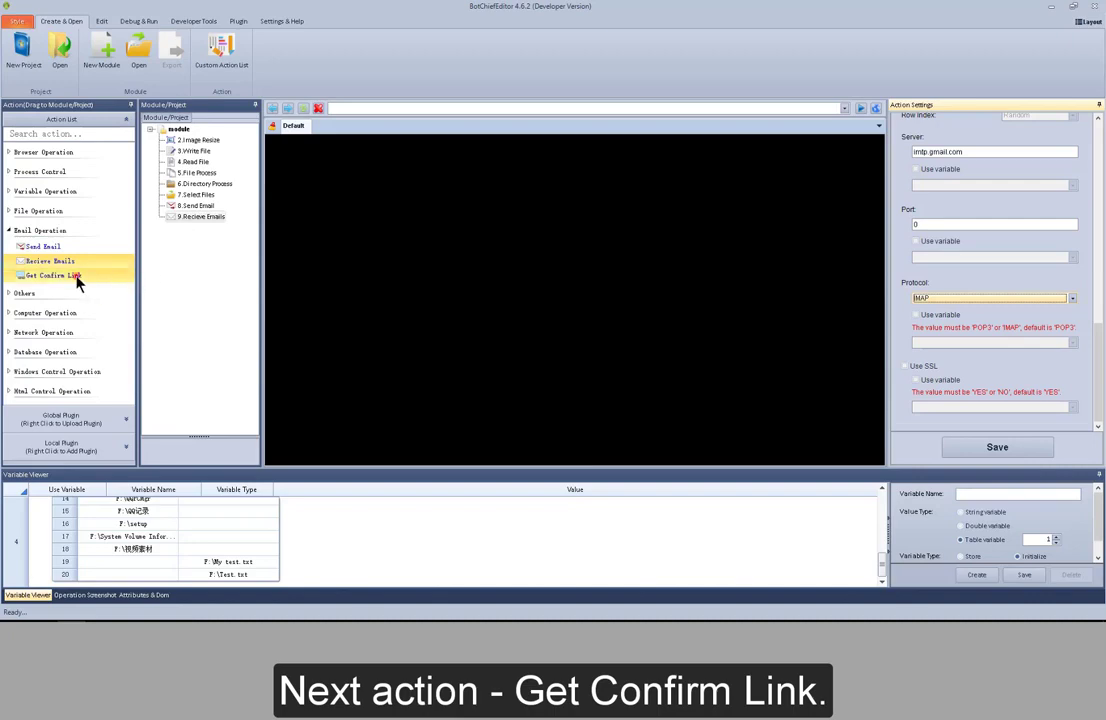
Step: Drag Get Confirm Link into the module as step 10, select All emails, and review its count and 12/20/2017 date
{"action": "left_click_drag", "start_coordinate": [76, 276], "coordinate": [202, 249]}
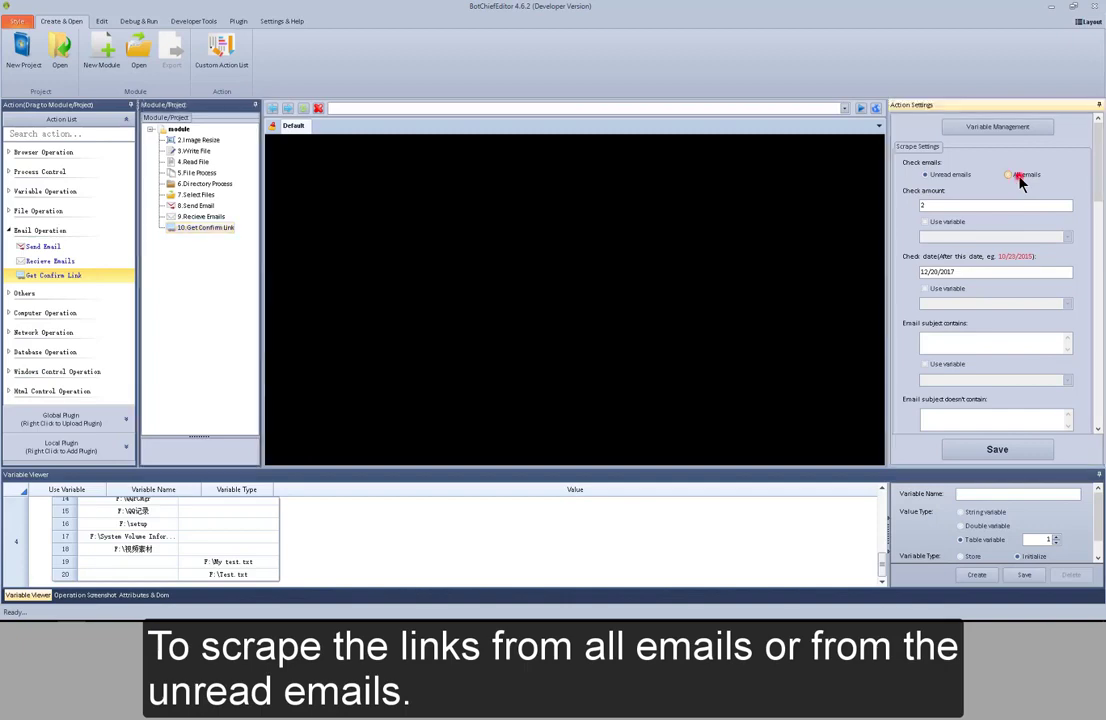
{"action": "left_click", "coordinate": [1017, 176]}
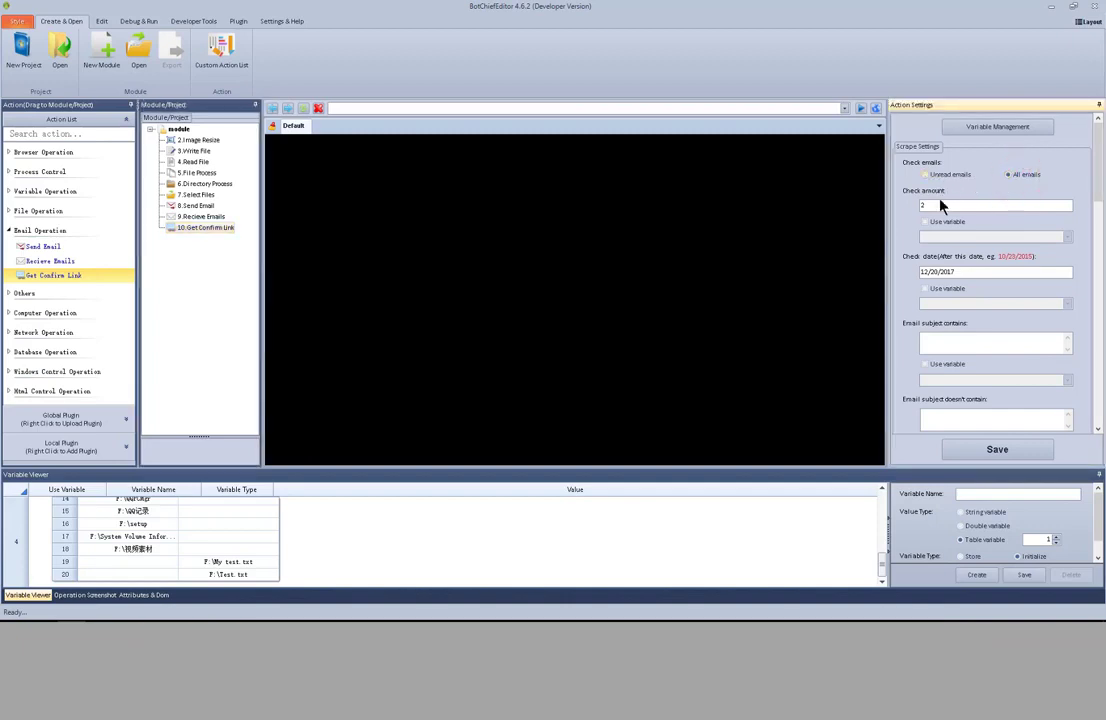
{"action": "left_click", "coordinate": [936, 205]}
{"action": "scroll", "coordinate": [1075, 237], "scroll_direction": "down", "scroll_amount": 1}
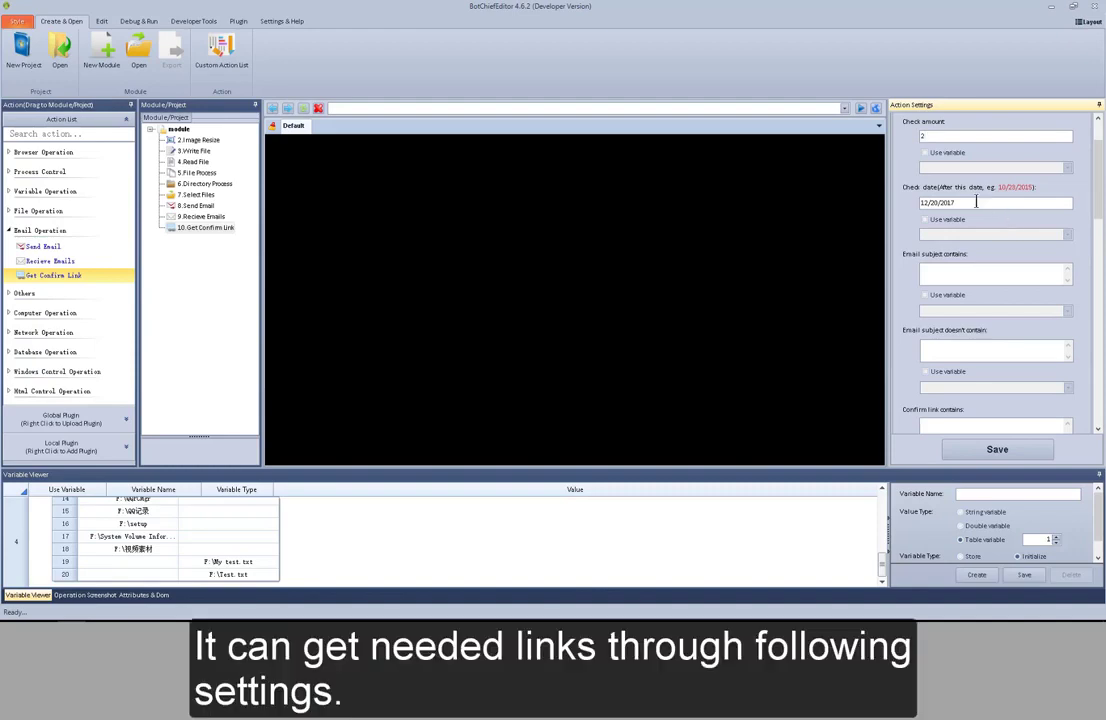
{"action": "left_click_drag", "start_coordinate": [976, 202], "coordinate": [900, 196]}
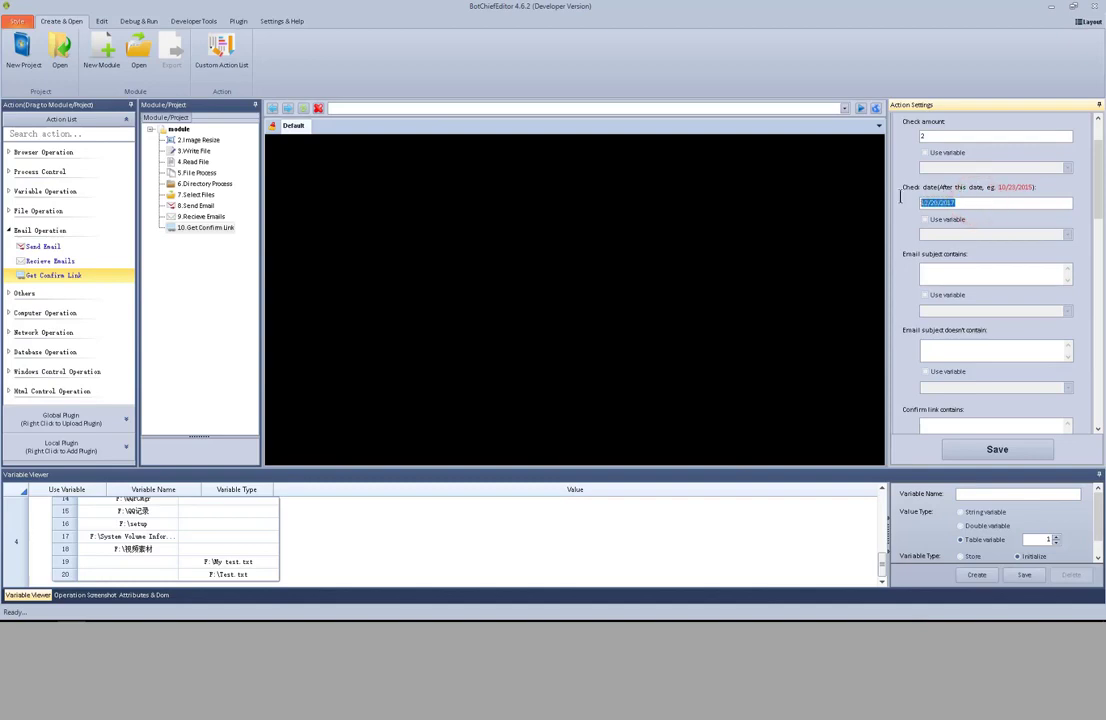
{"action": "left_click", "coordinate": [996, 205]}
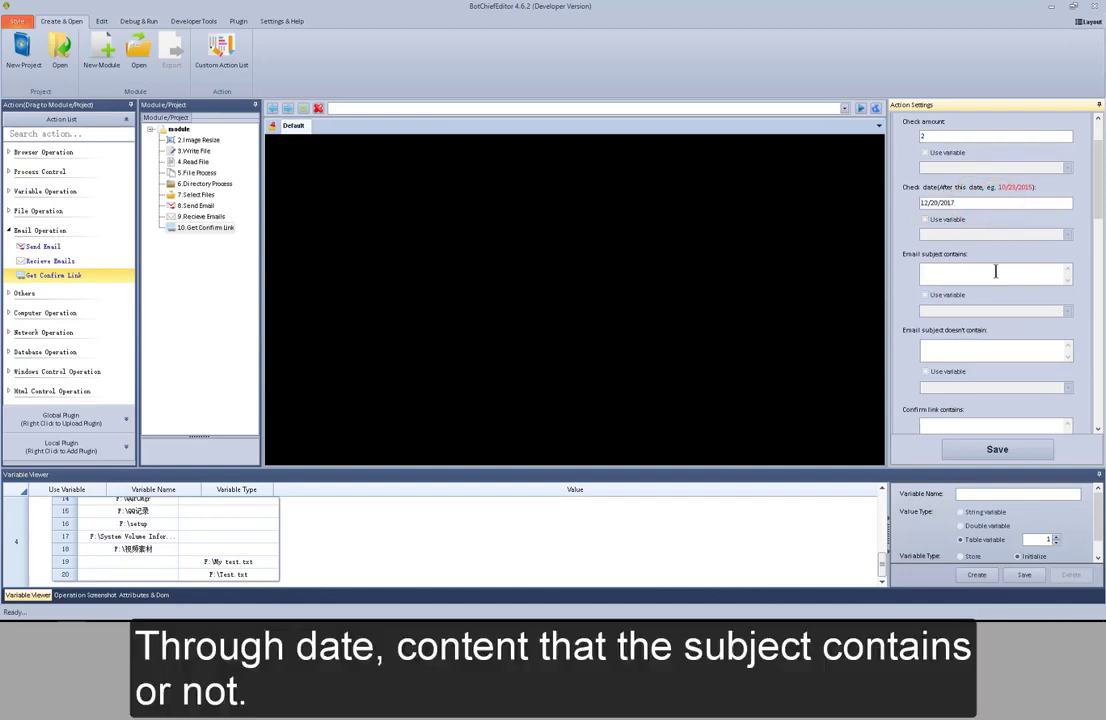
{"action": "scroll", "coordinate": [1080, 355], "scroll_direction": "down", "scroll_amount": 3}
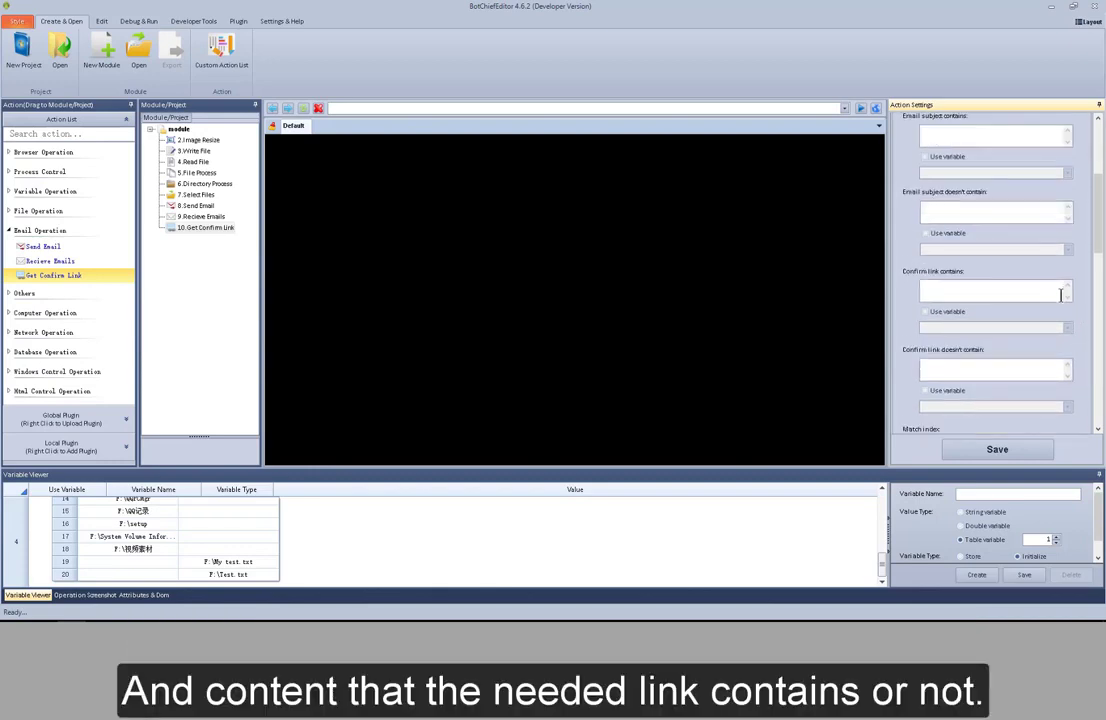
{"action": "scroll", "coordinate": [1078, 365], "scroll_direction": "down", "scroll_amount": 3}
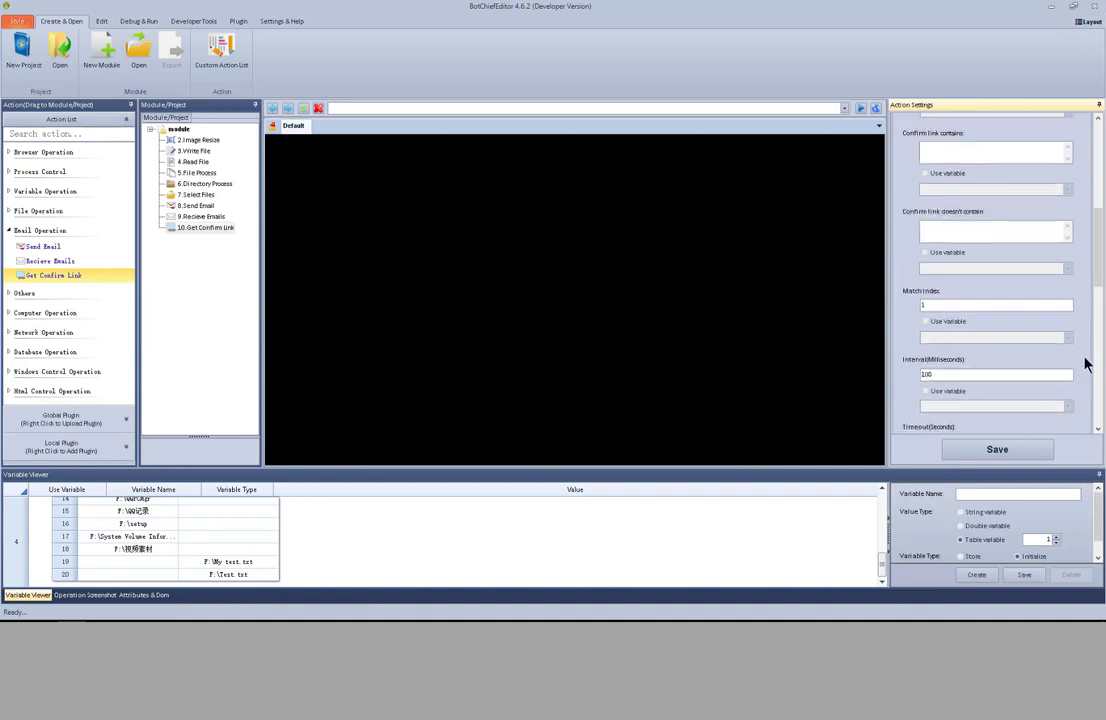
{"action": "scroll", "coordinate": [1085, 365], "scroll_direction": "down", "scroll_amount": 2}
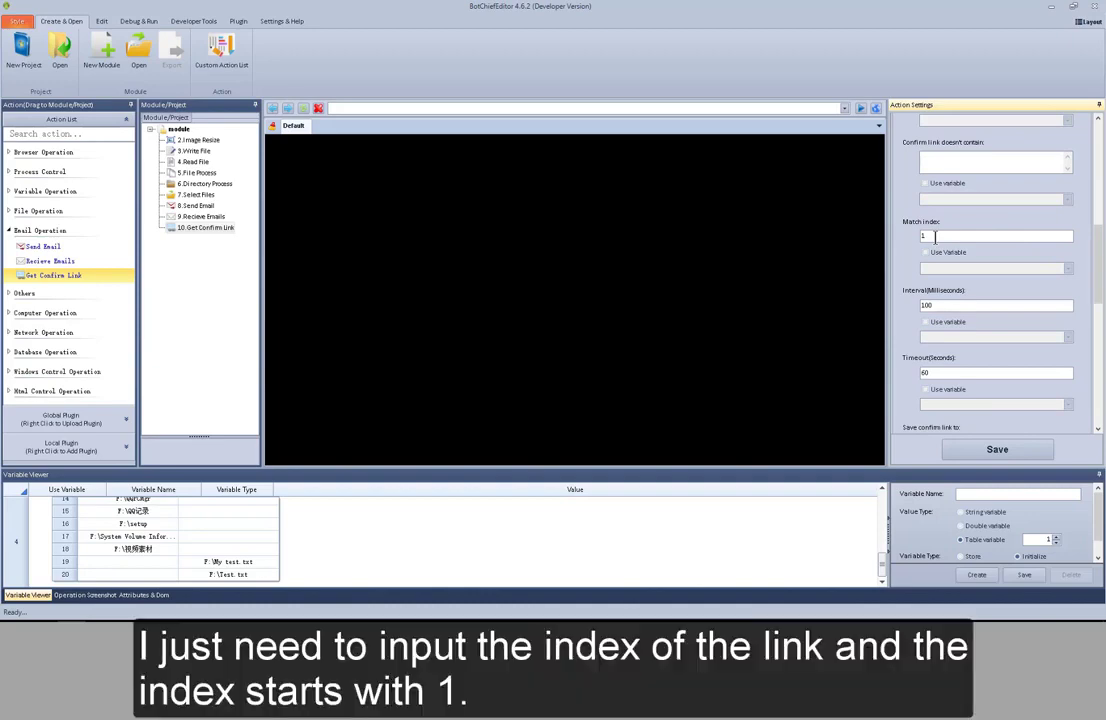
{"action": "double_click", "coordinate": [935, 236]}
{"action": "left_click", "coordinate": [983, 305]}
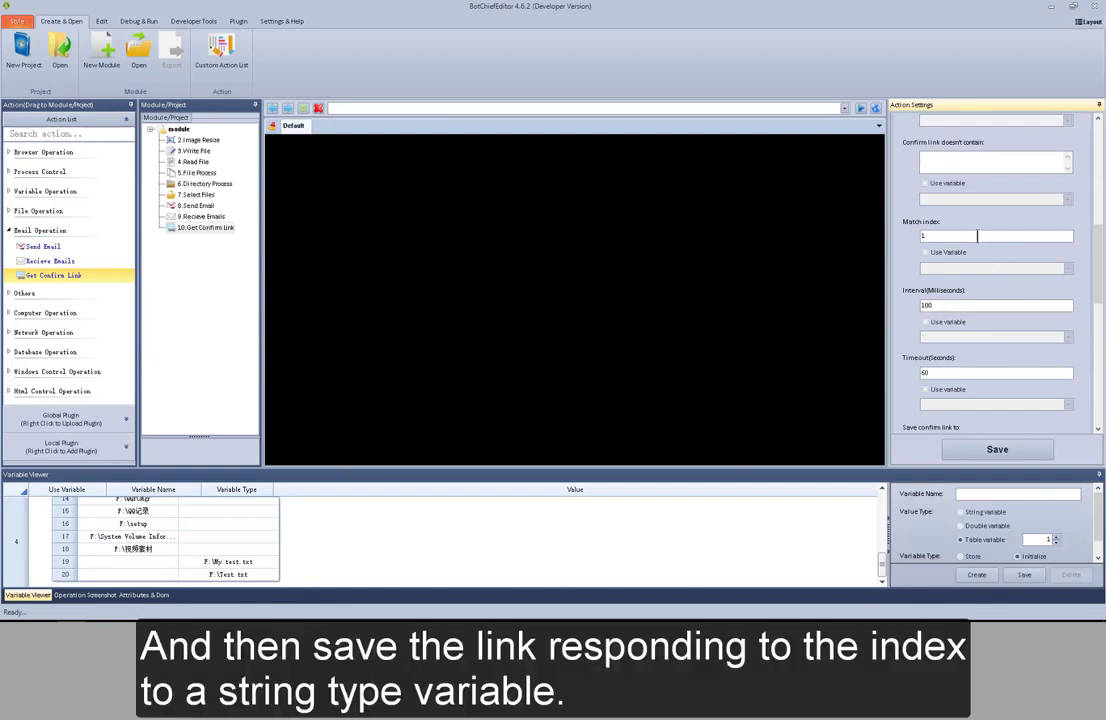
{"action": "scroll", "coordinate": [1086, 375], "scroll_direction": "down", "scroll_amount": 3}
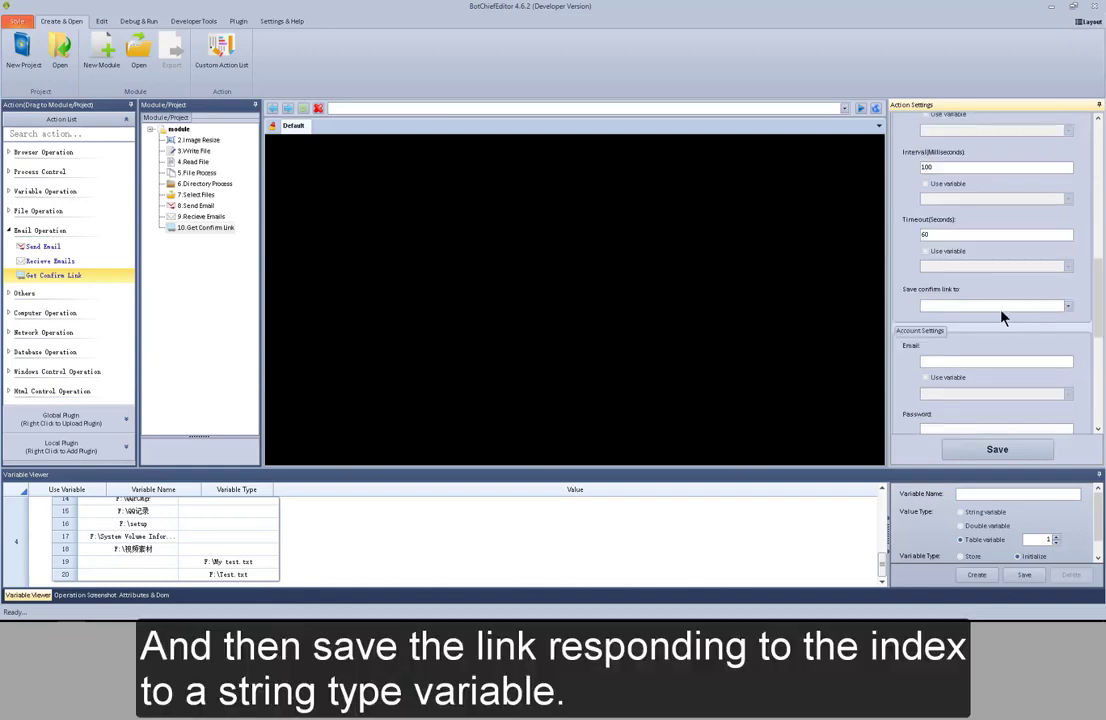
{"action": "left_click", "coordinate": [1068, 306]}
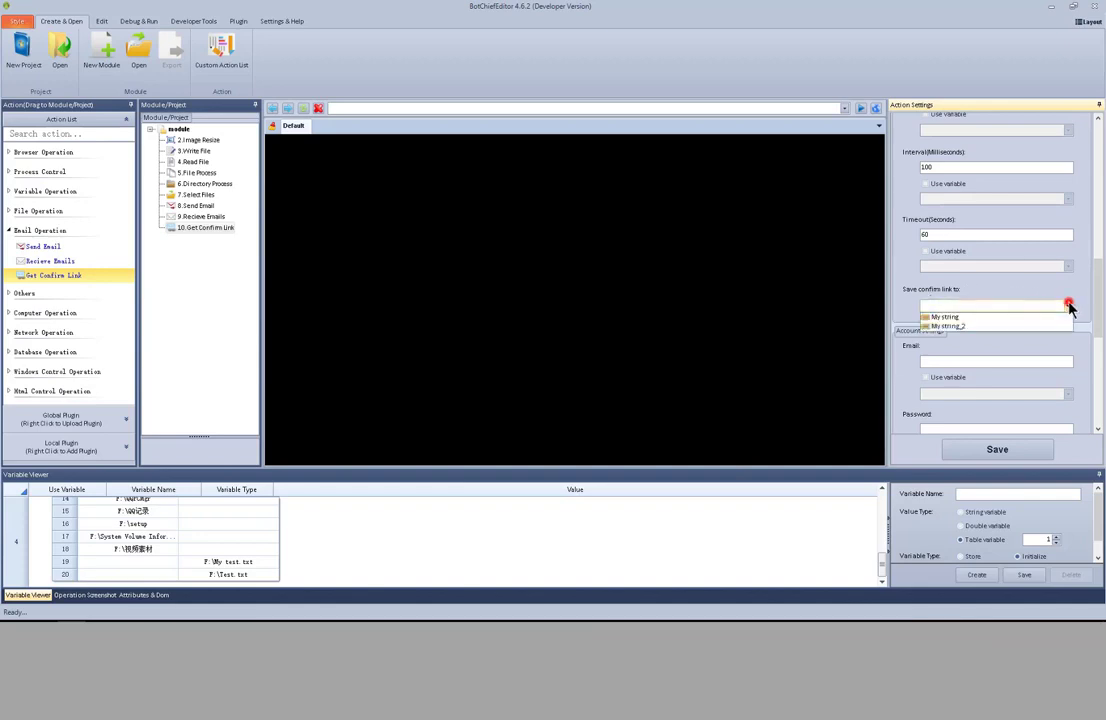
{"action": "left_click", "coordinate": [1067, 304]}
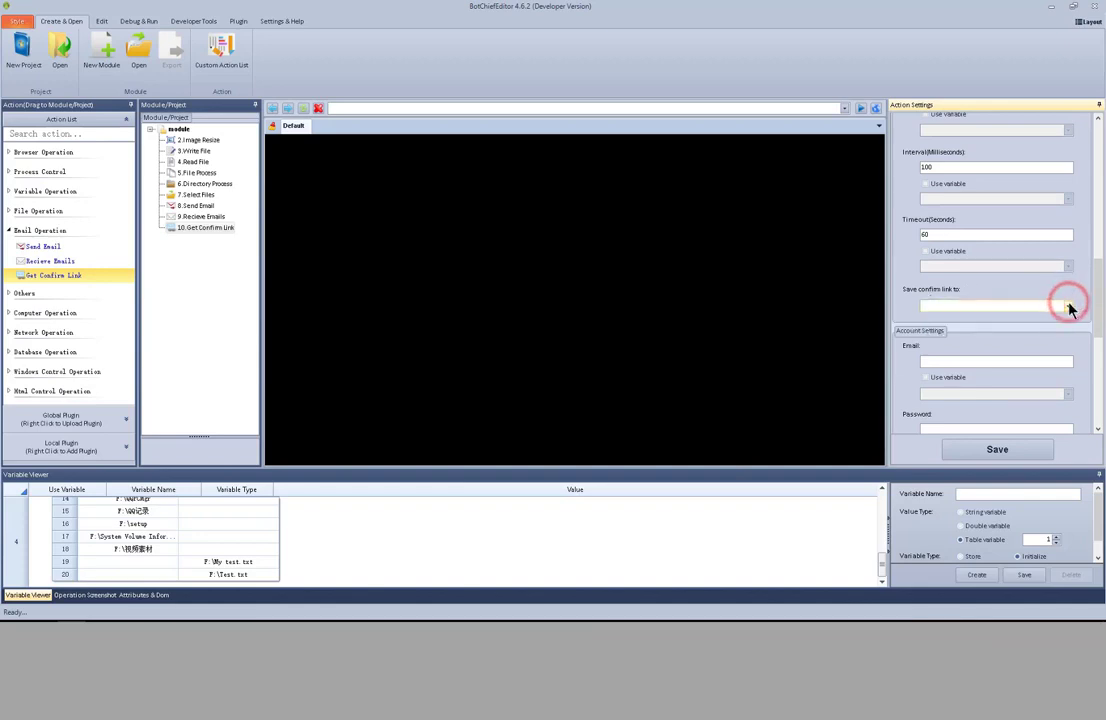
{"action": "scroll", "coordinate": [1087, 338], "scroll_direction": "down", "scroll_amount": 2}
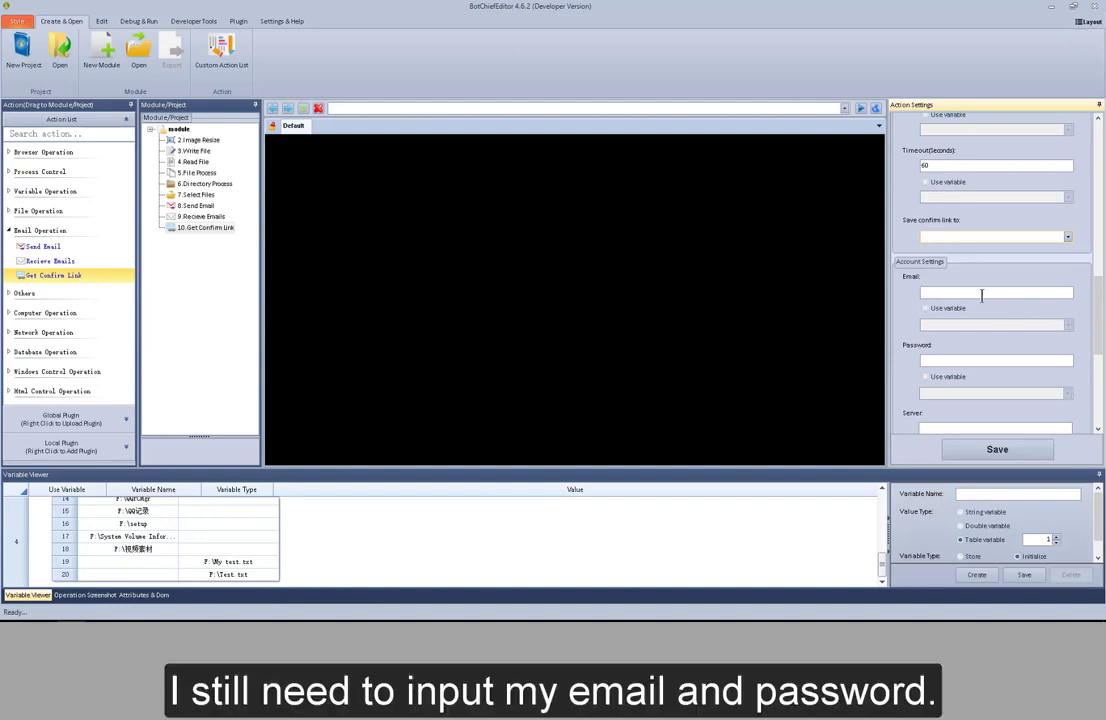
{"action": "scroll", "coordinate": [1080, 372], "scroll_direction": "down", "scroll_amount": 2}
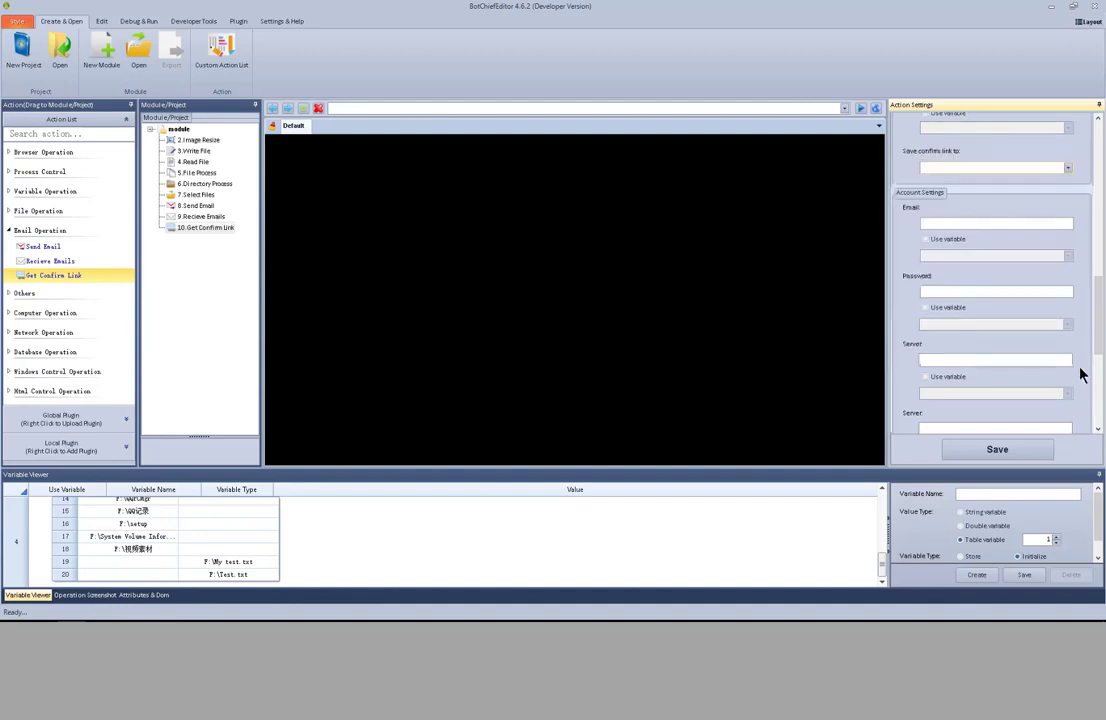
{"action": "scroll", "coordinate": [1080, 374], "scroll_direction": "down", "scroll_amount": 2}
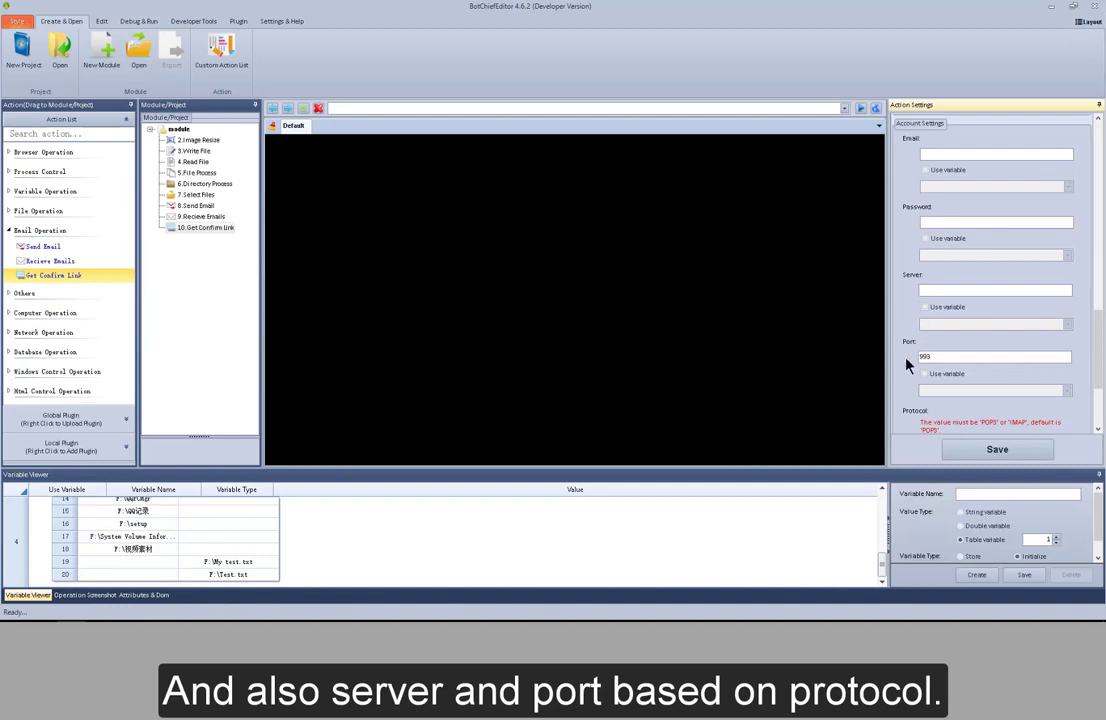
{"action": "scroll", "coordinate": [906, 365], "scroll_direction": "down", "scroll_amount": 3}
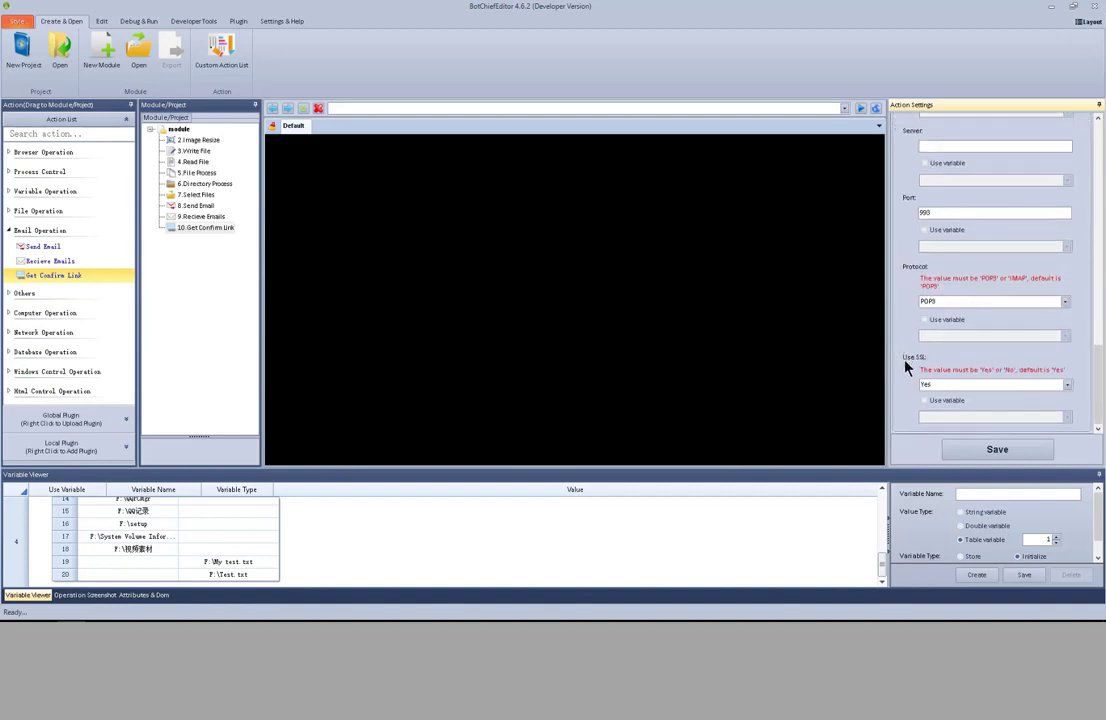